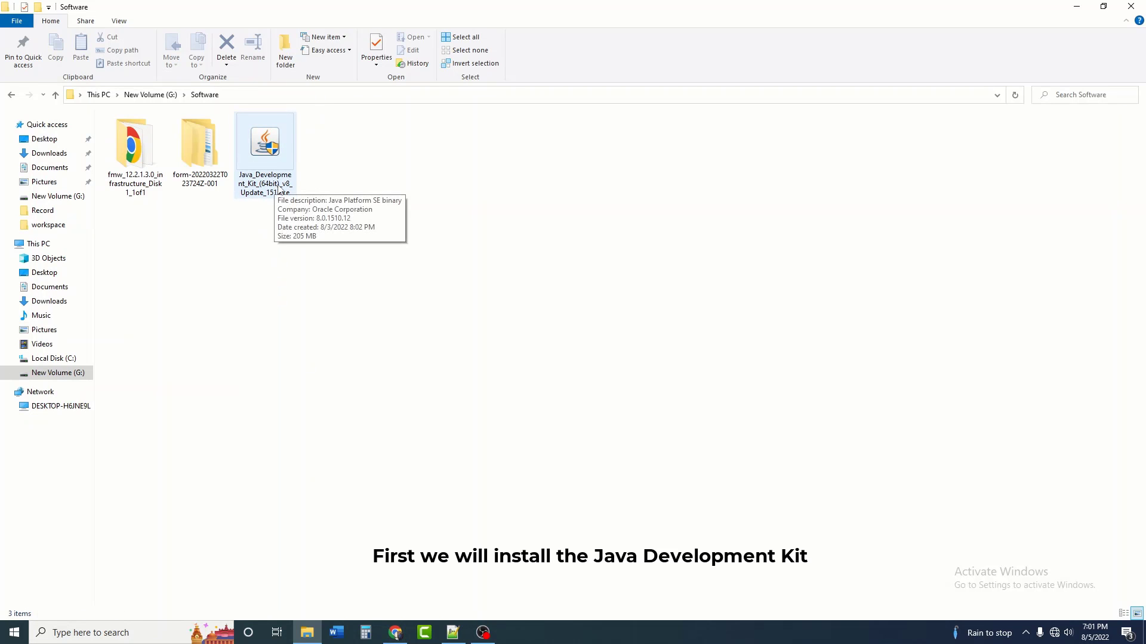
Step: Run Java_Development_Kit_(64bit)_v8_Update_151.exe from the Software folder as administrator
{"action": "right_click", "coordinate": [279, 190]}
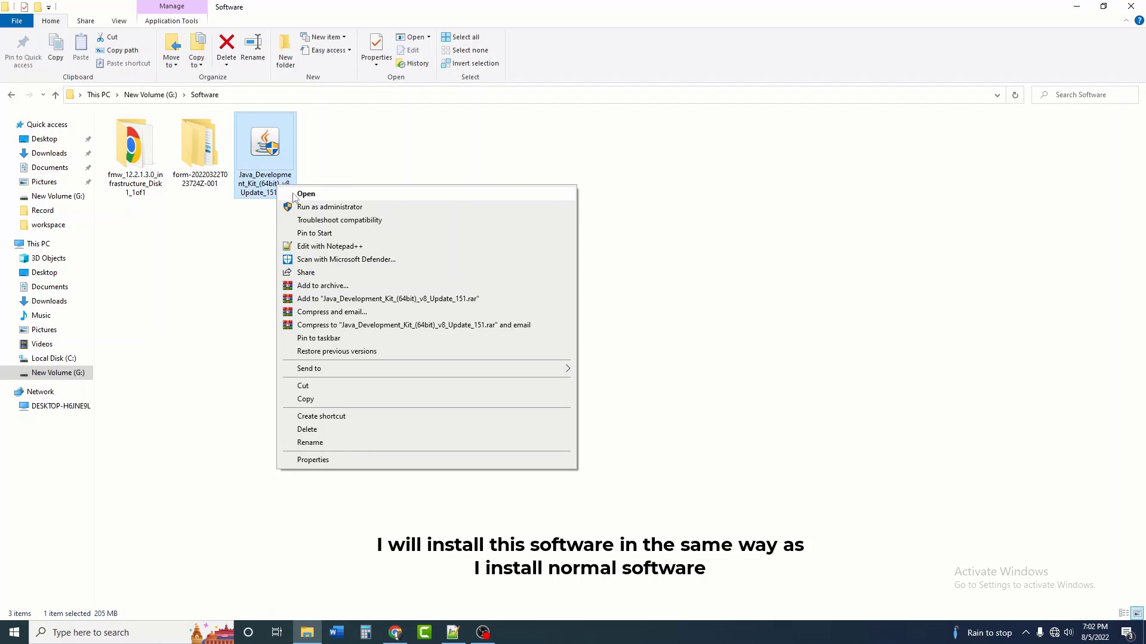
{"action": "left_click", "coordinate": [281, 193]}
{"action": "right_click", "coordinate": [266, 195]}
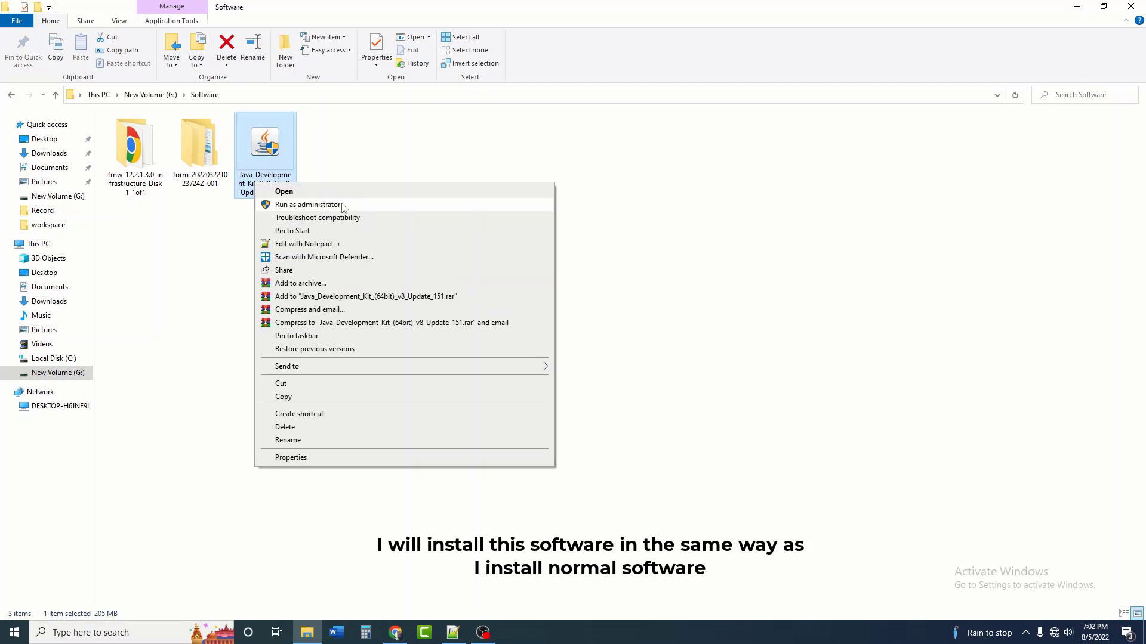
{"action": "left_click", "coordinate": [344, 206]}
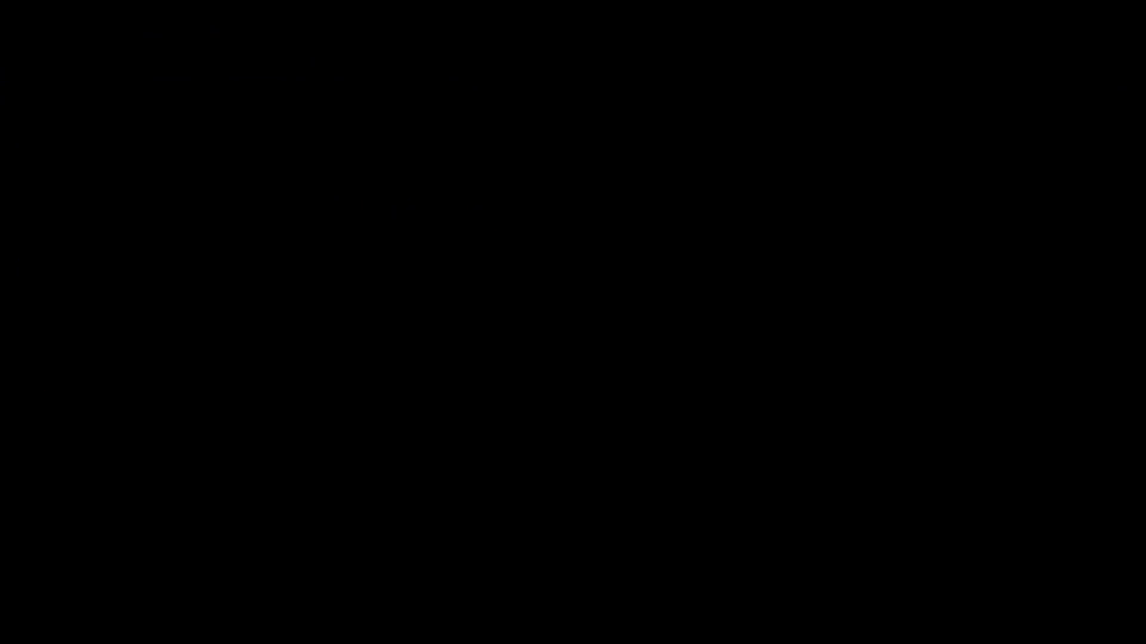
Step: Install JDK 8 Update 151 with default features and destination folder, then close setup
{"action": "left_click", "coordinate": [501, 400]}
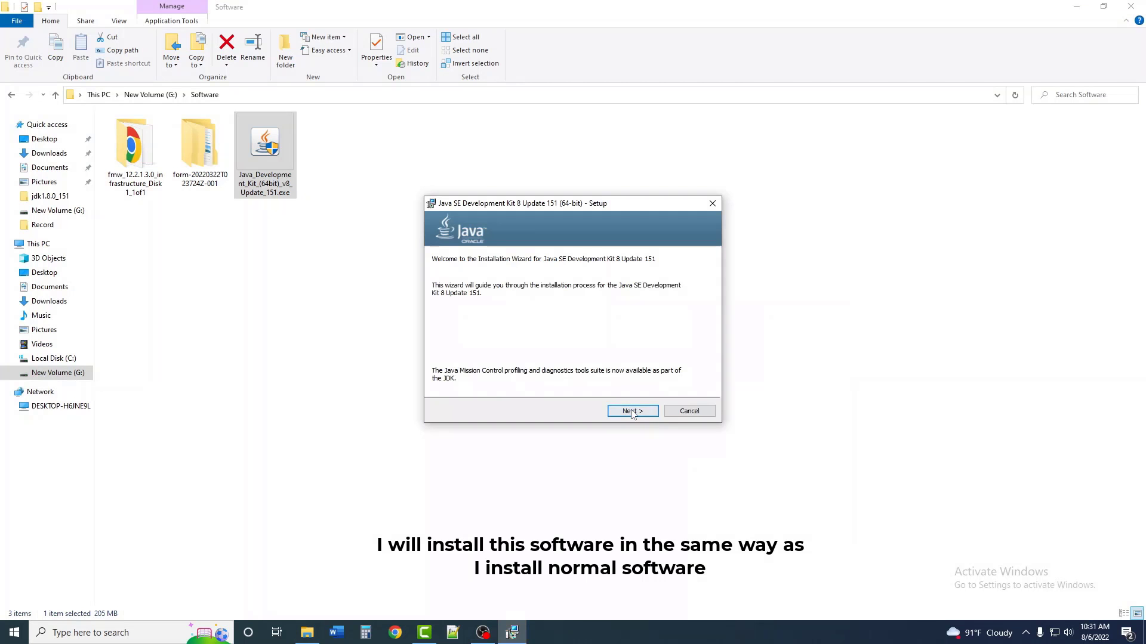
{"action": "left_click", "coordinate": [633, 414]}
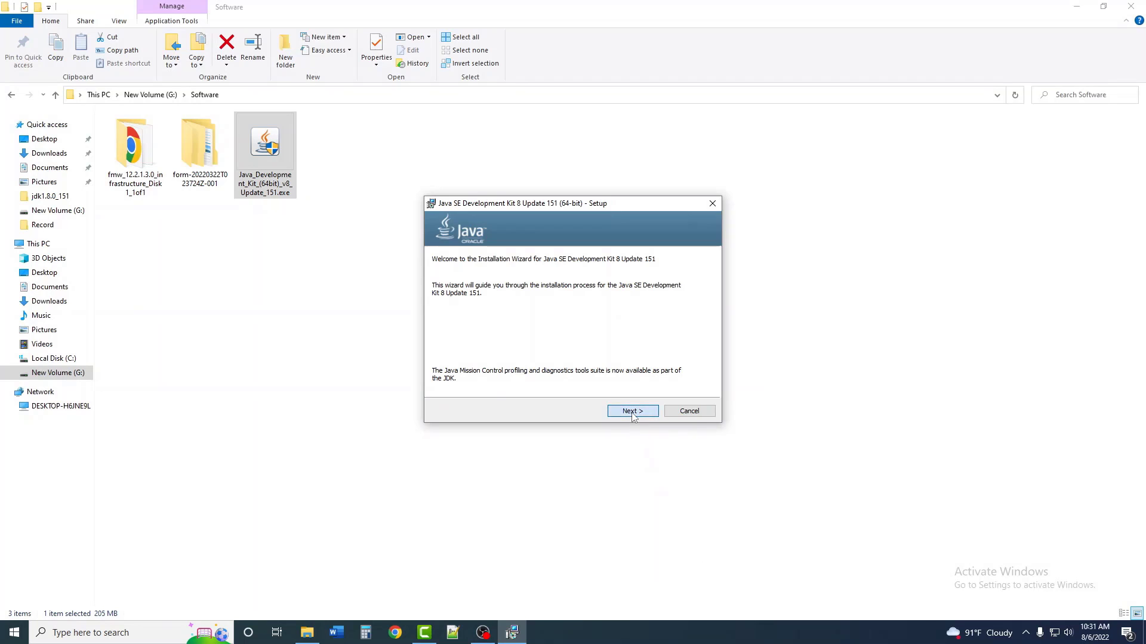
{"action": "left_click", "coordinate": [633, 411]}
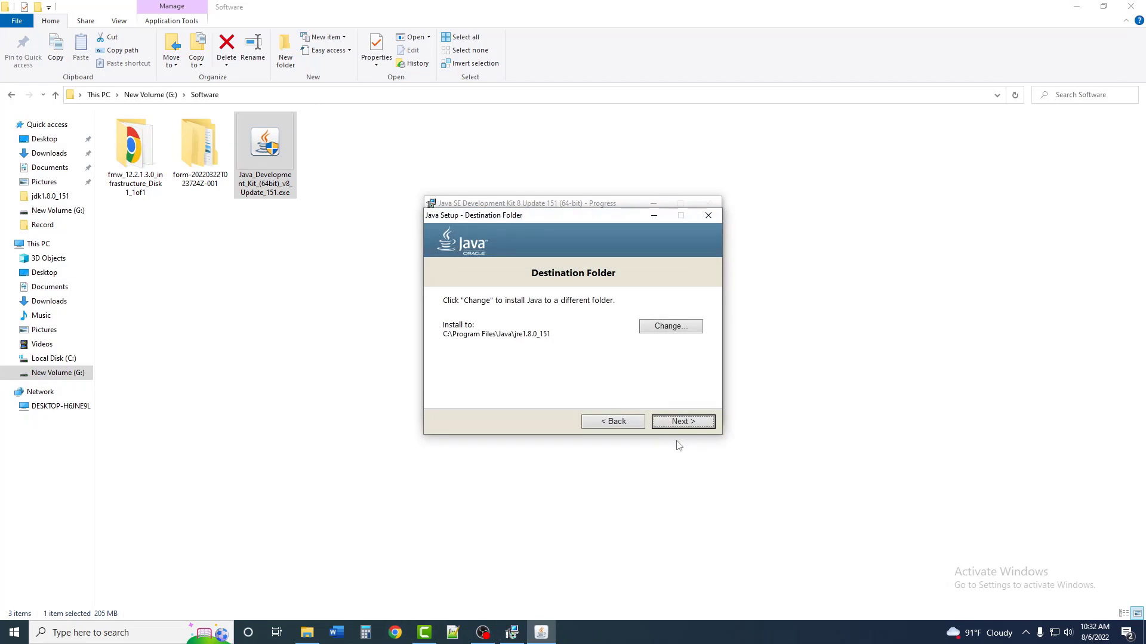
{"action": "left_click", "coordinate": [689, 424]}
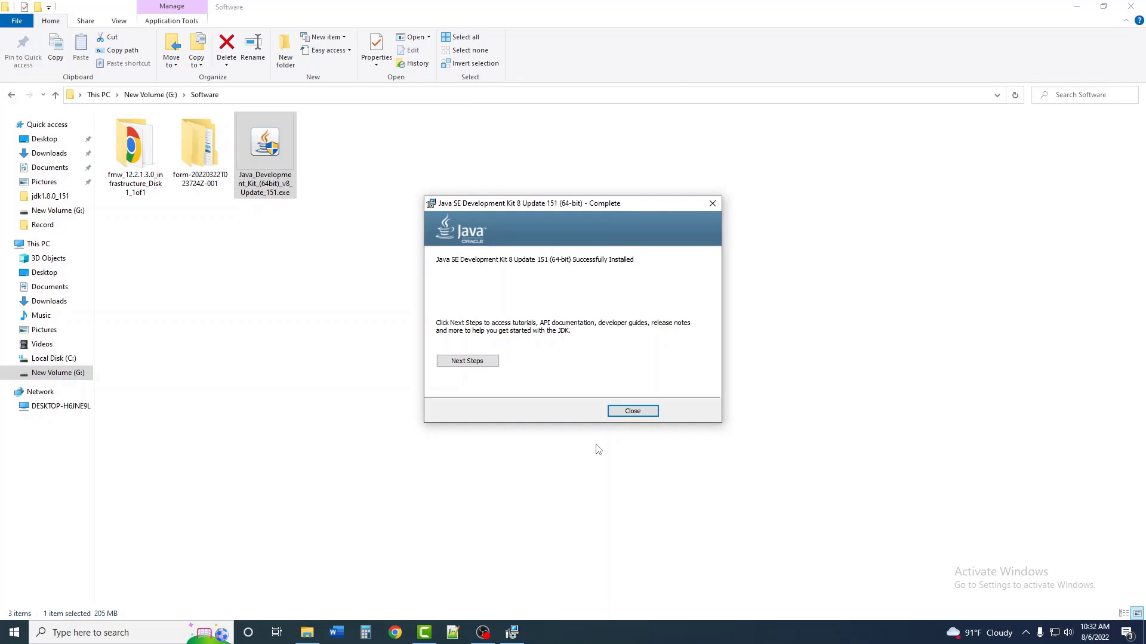
{"action": "left_click", "coordinate": [633, 411]}
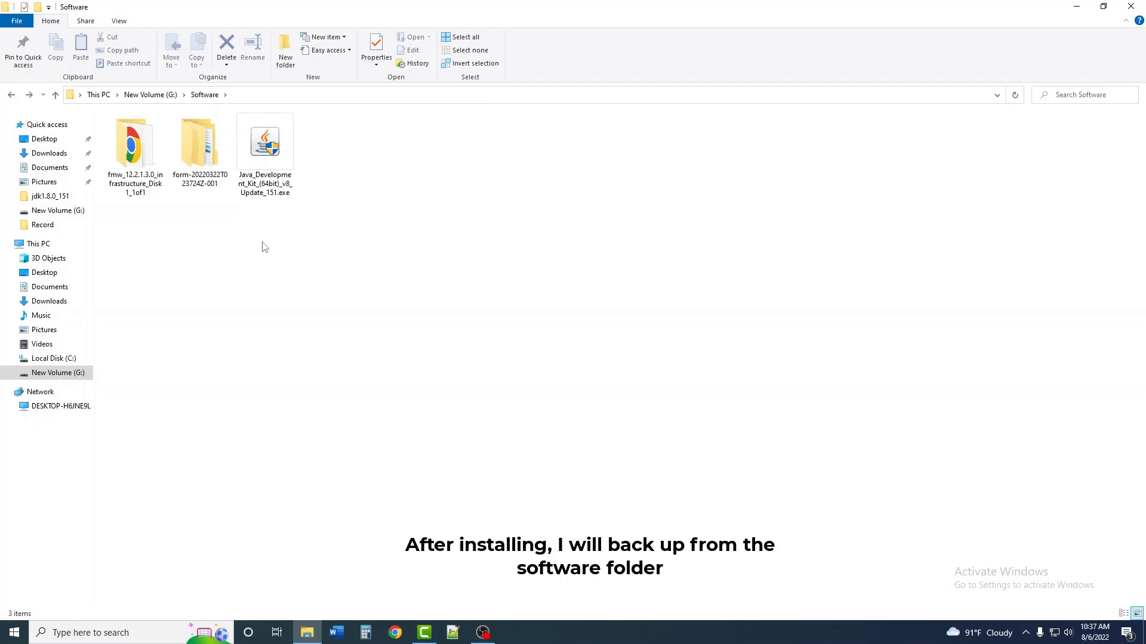
Step: Create a folder named Middleware at the root of G: and open it
{"action": "left_click", "coordinate": [149, 97]}
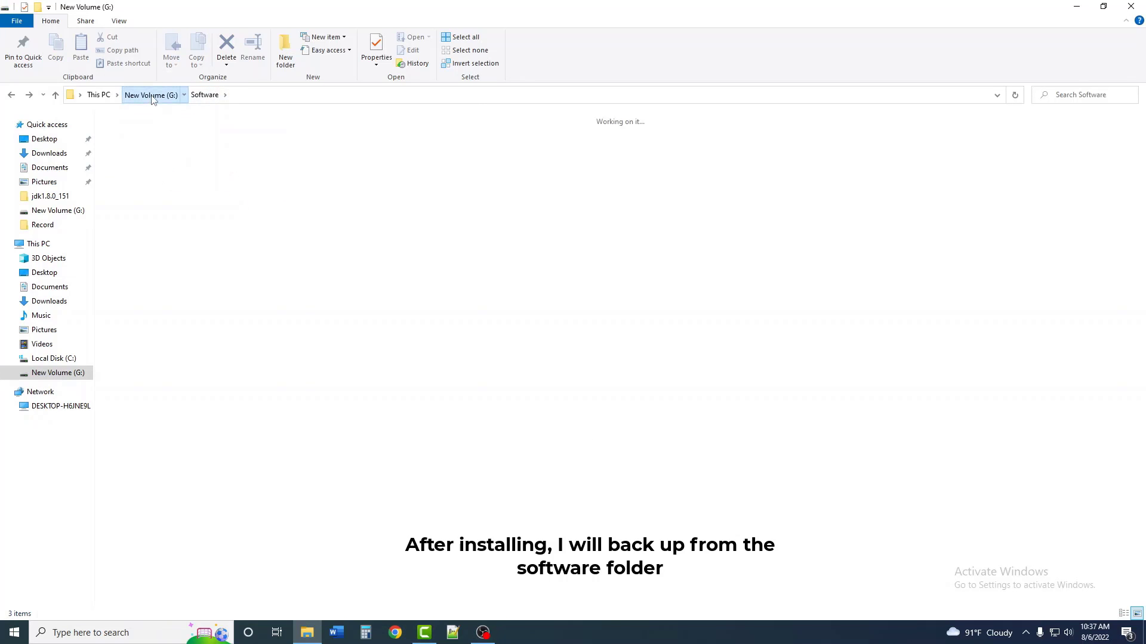
{"action": "right_click", "coordinate": [225, 167]}
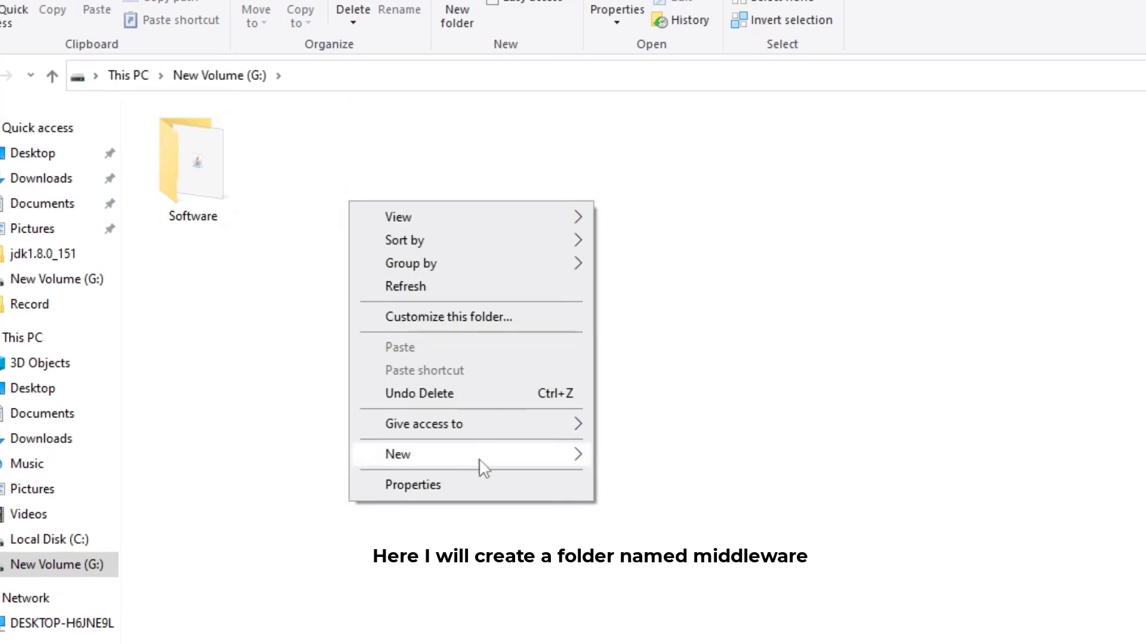
{"action": "mouse_move", "coordinate": [411, 401]}
{"action": "left_click", "coordinate": [572, 401]}
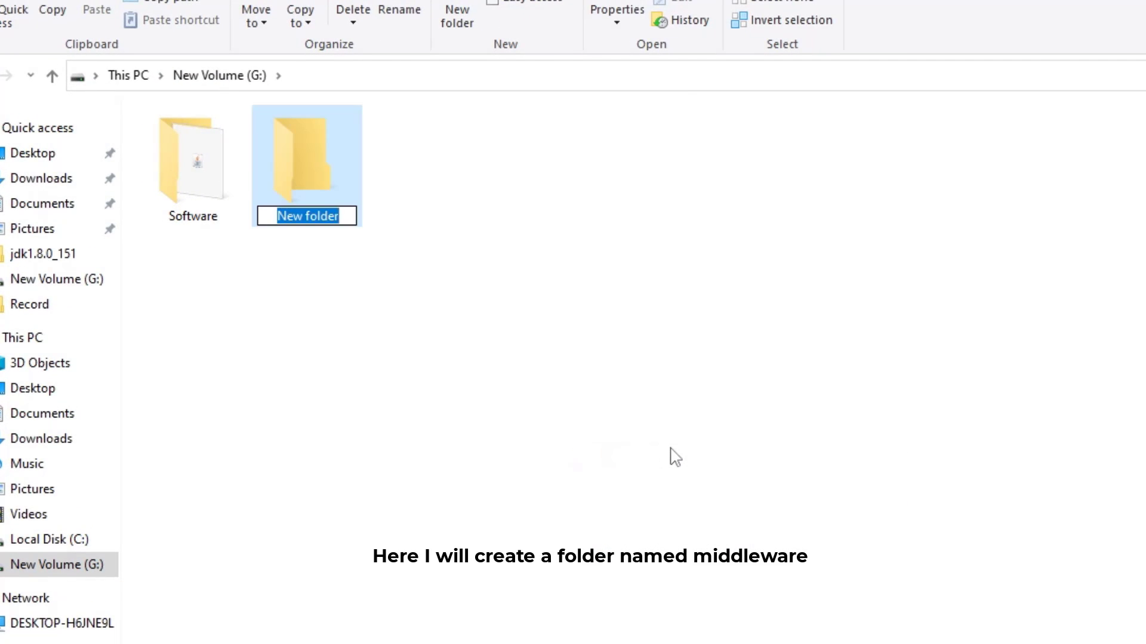
{"action": "type", "text": "Mi"}
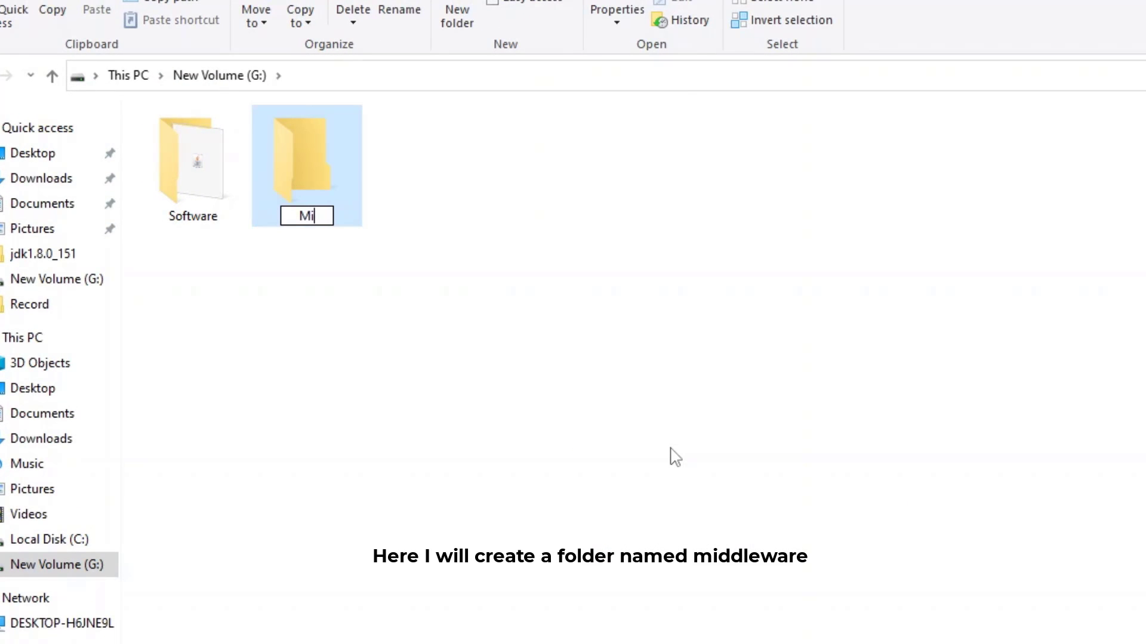
{"action": "type", "text": "ddleware"}
{"action": "key", "text": "Return"}
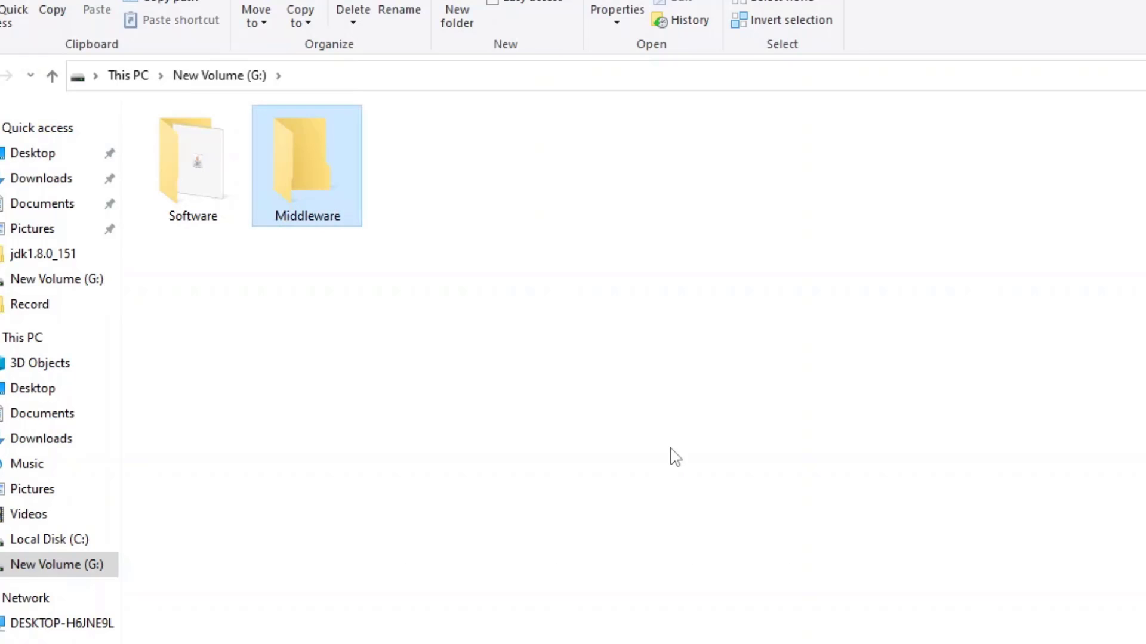
{"action": "key", "text": "Return"}
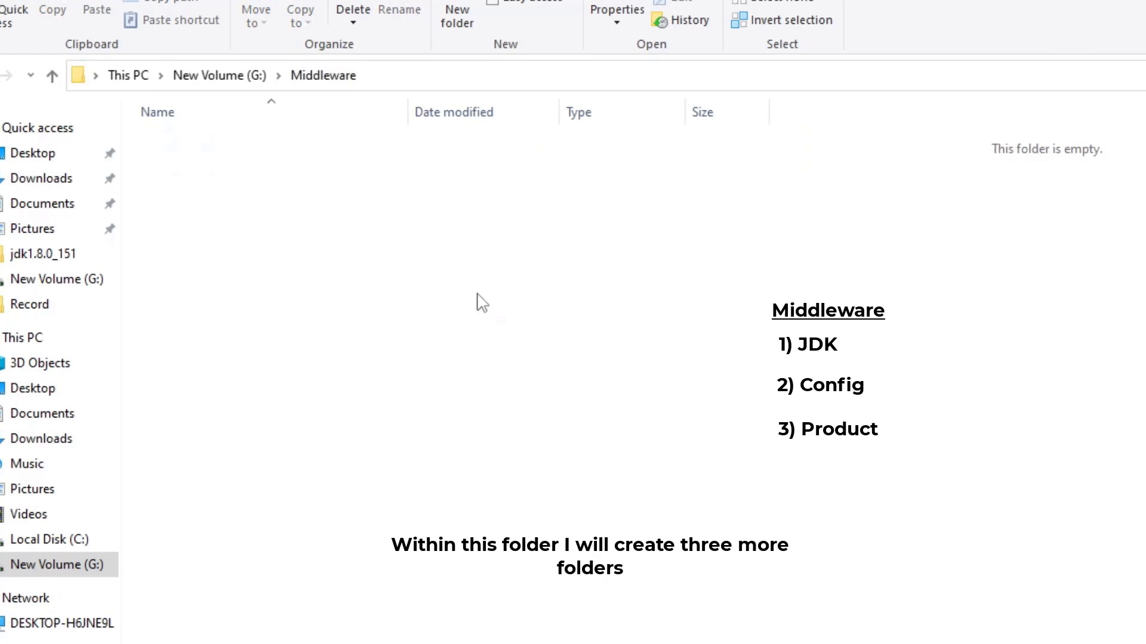
Step: Create a subfolder named JDK inside Middleware
{"action": "right_click", "coordinate": [511, 300]}
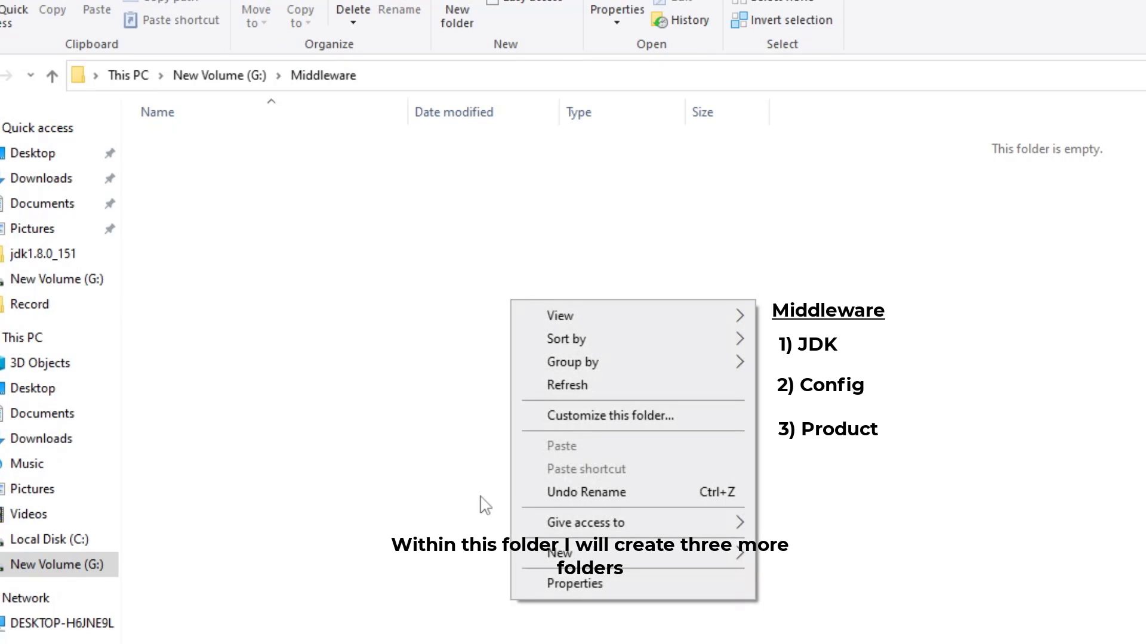
{"action": "mouse_move", "coordinate": [624, 552]}
{"action": "left_click", "coordinate": [930, 560]}
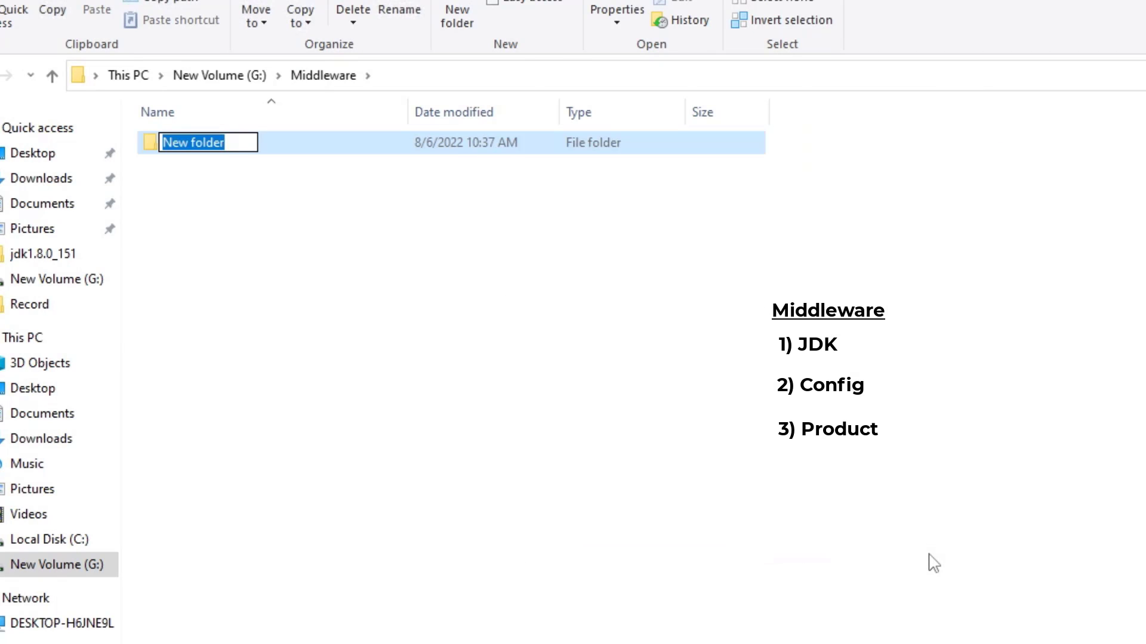
{"action": "type", "text": "JDK"}
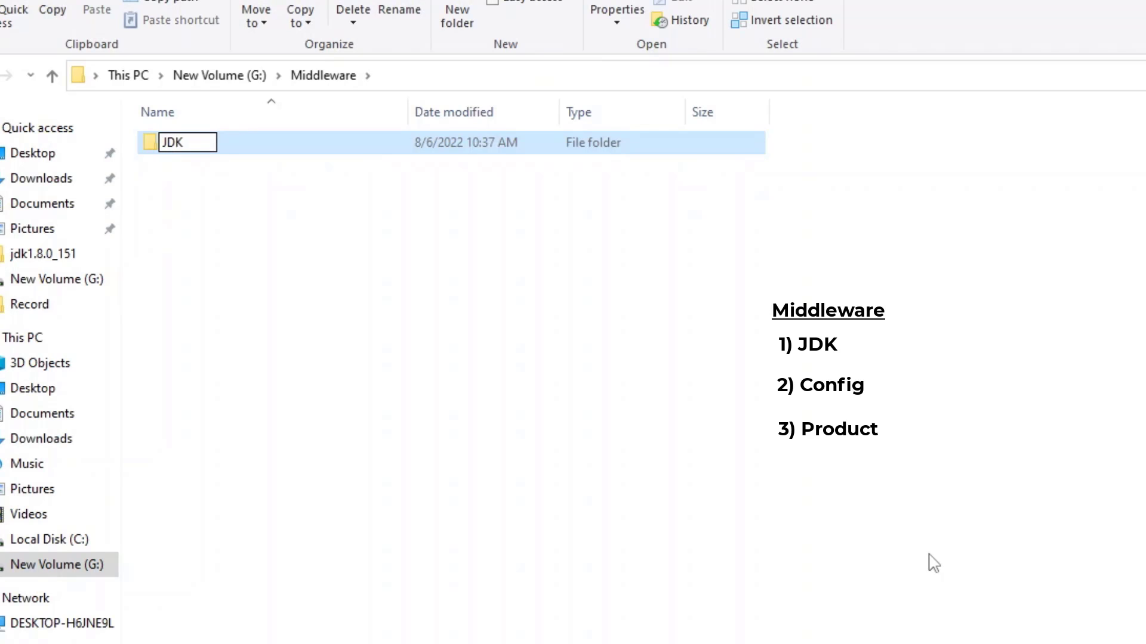
{"action": "key", "text": "Return"}
Step: Add two more subfolders named Config and Product
{"action": "right_click", "coordinate": [929, 555]}
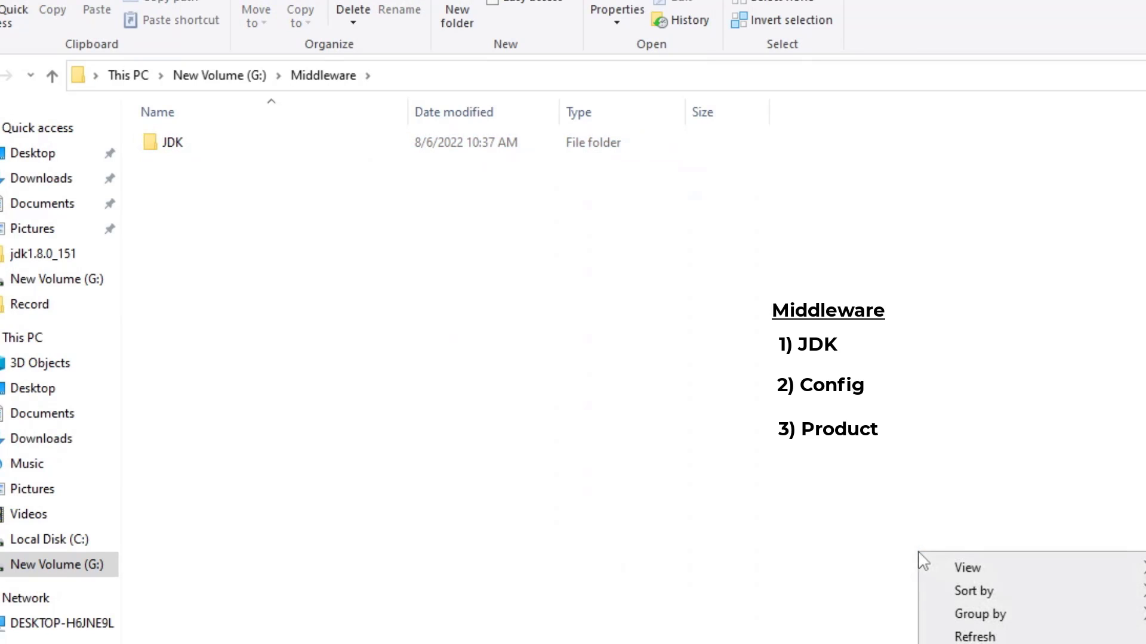
{"action": "key", "text": "ctrl+shift+n"}
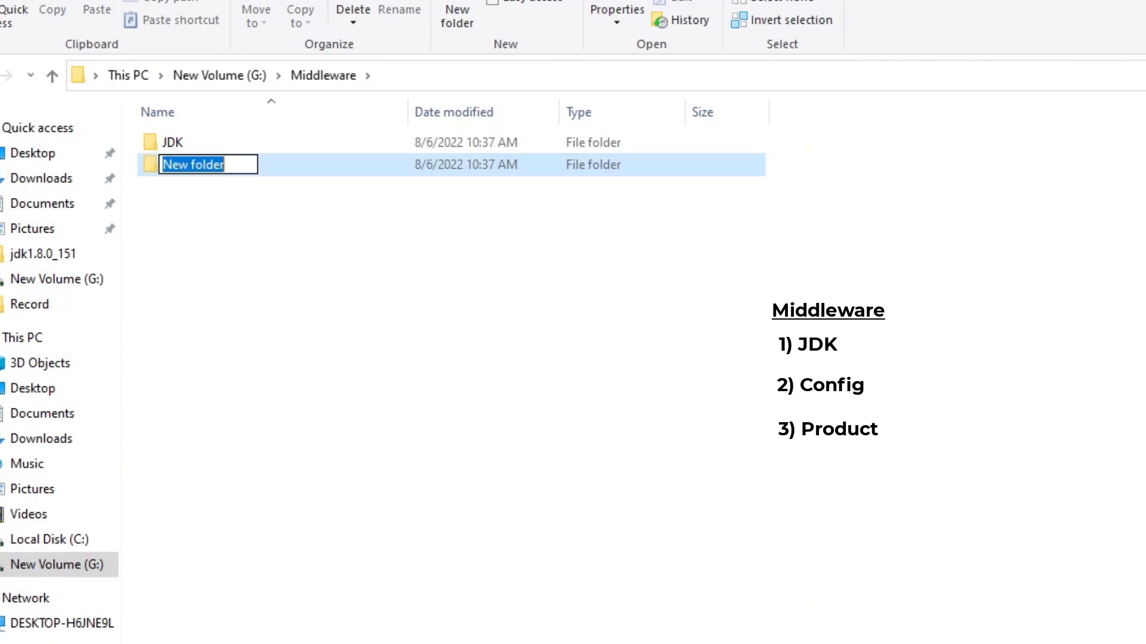
{"action": "type", "text": "C"}
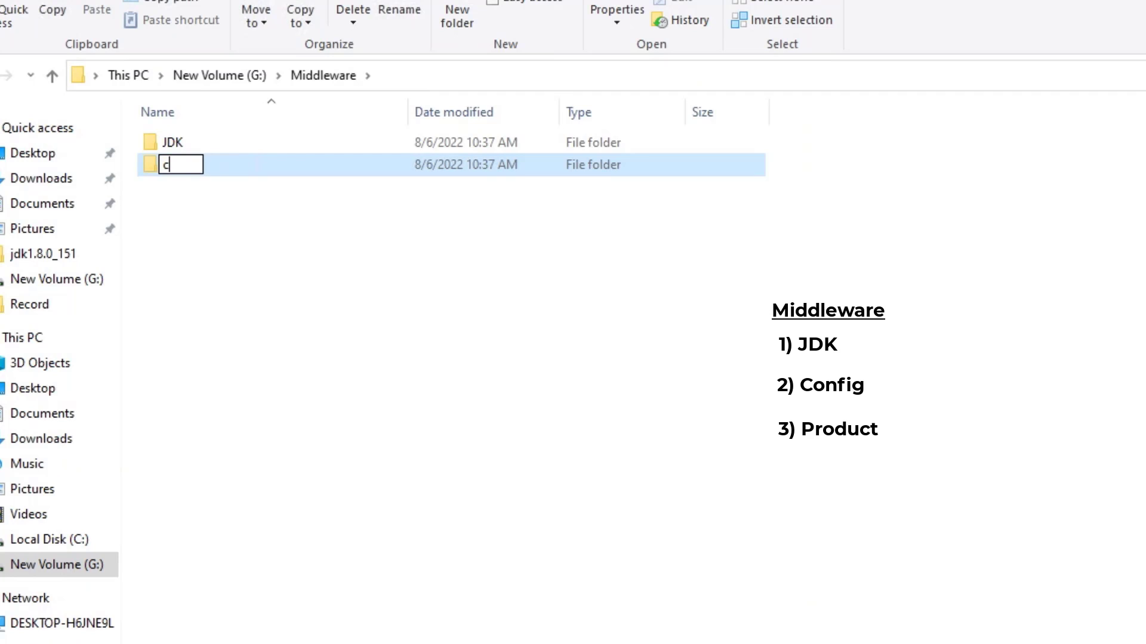
{"action": "type", "text": "onfig"}
{"action": "key", "text": "Return"}
{"action": "key", "text": "ctrl+space"}
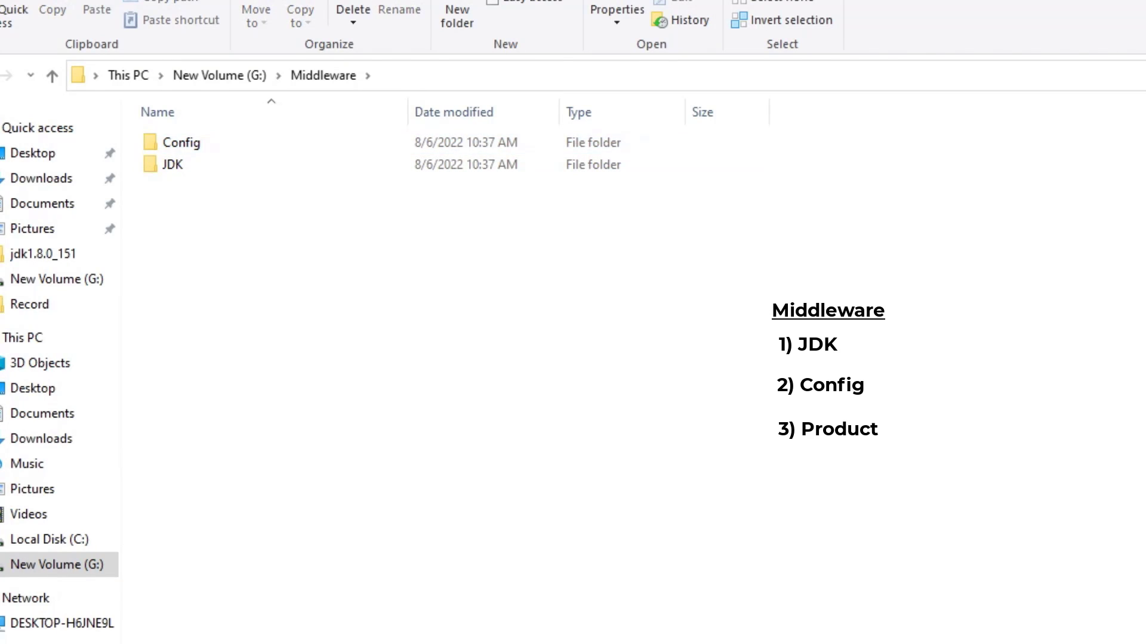
{"action": "key", "text": "ctrl+shift+n"}
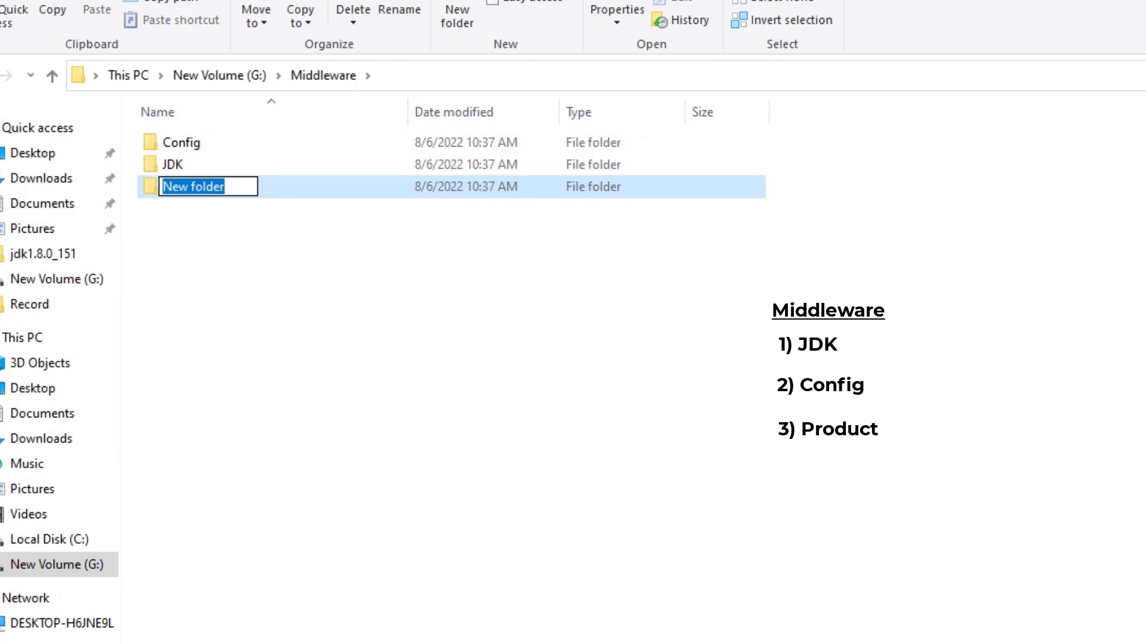
{"action": "type", "text": "Product"}
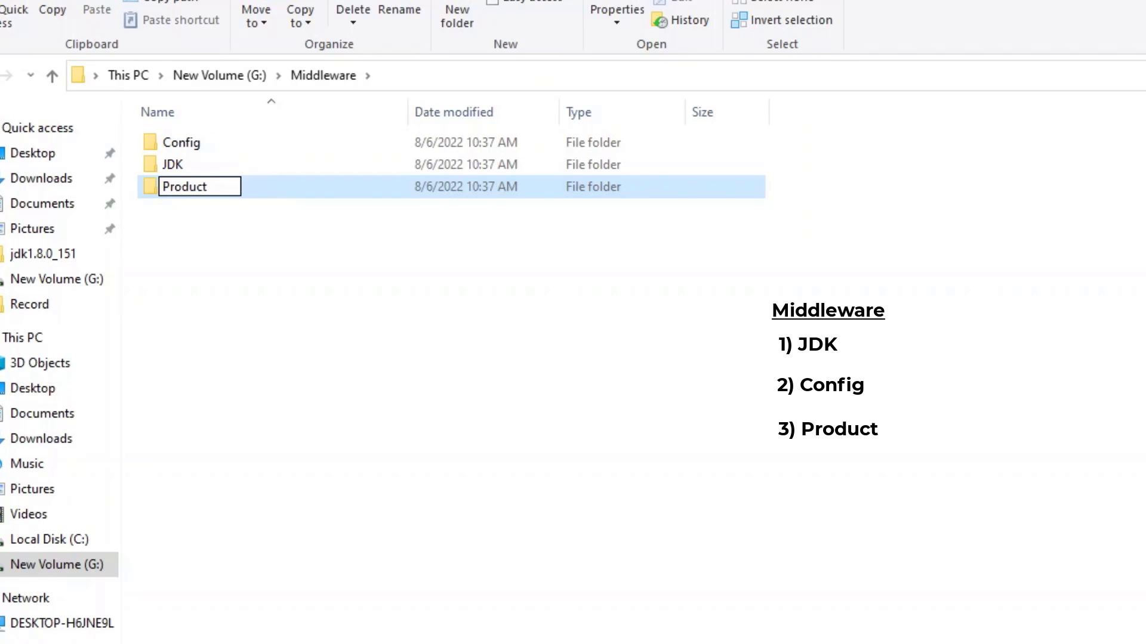
{"action": "key", "text": "Return"}
{"action": "left_click", "coordinate": [194, 298]}
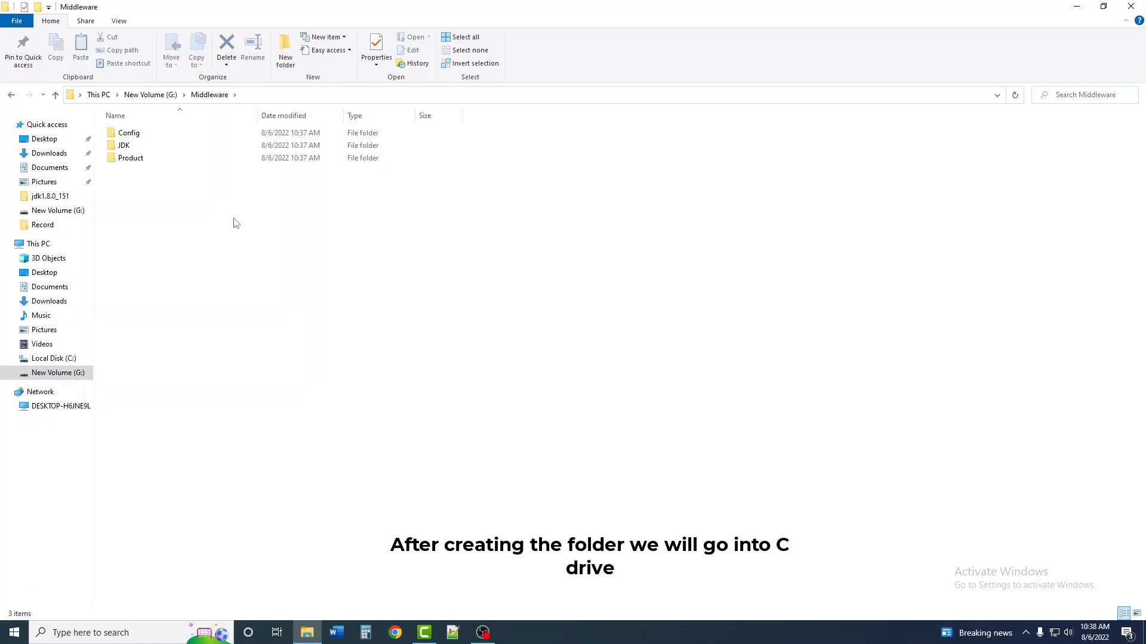
Step: Open C:\Program Files\Java\jdk1.8.0_151, select all its contents and copy them
{"action": "left_click", "coordinate": [63, 362]}
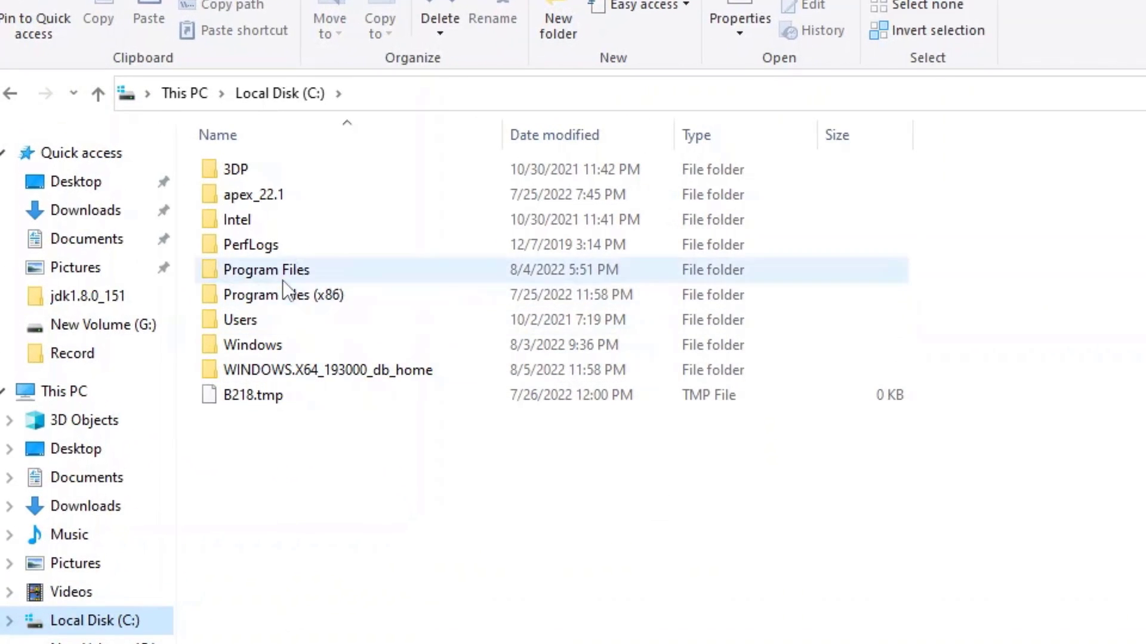
{"action": "double_click", "coordinate": [271, 273]}
{"action": "double_click", "coordinate": [265, 294]}
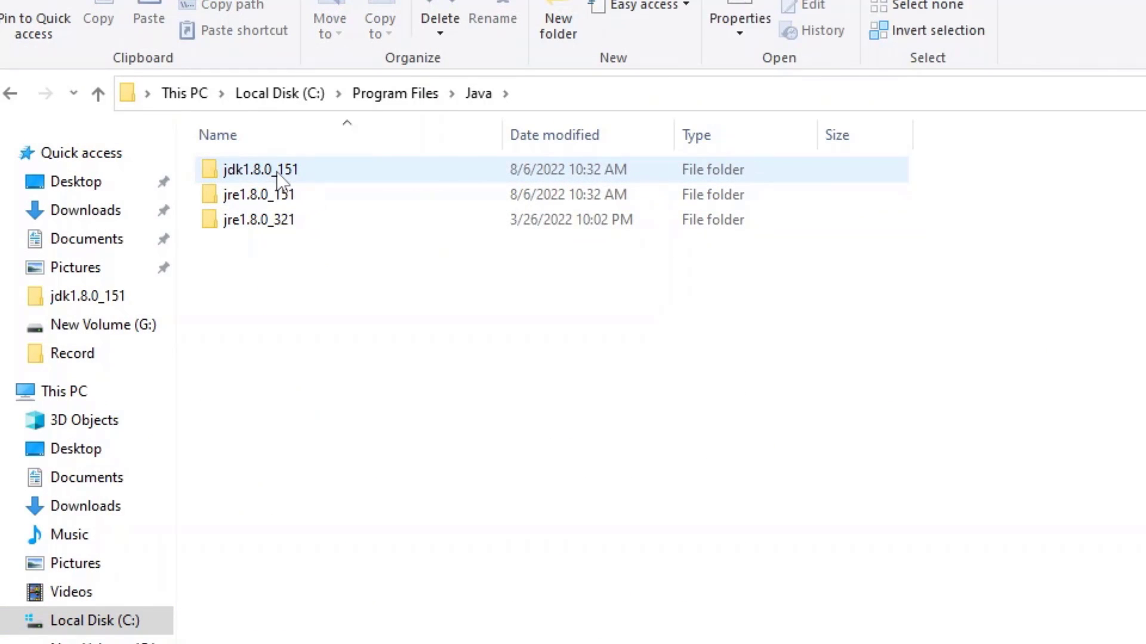
{"action": "double_click", "coordinate": [277, 170]}
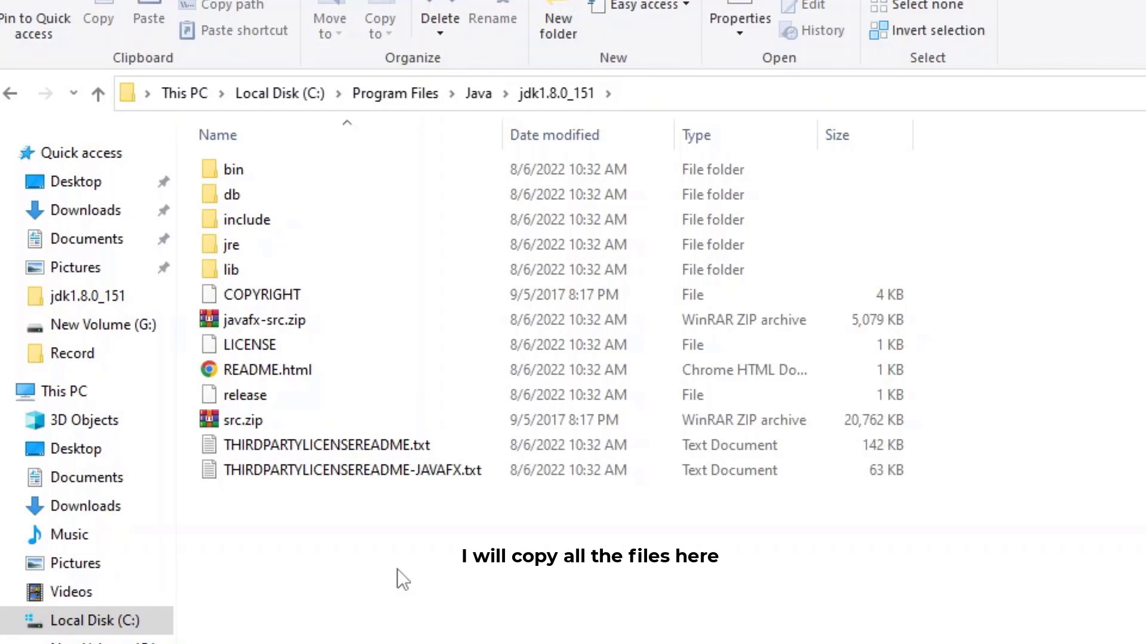
{"action": "left_click_drag", "start_coordinate": [381, 524], "coordinate": [212, 167]}
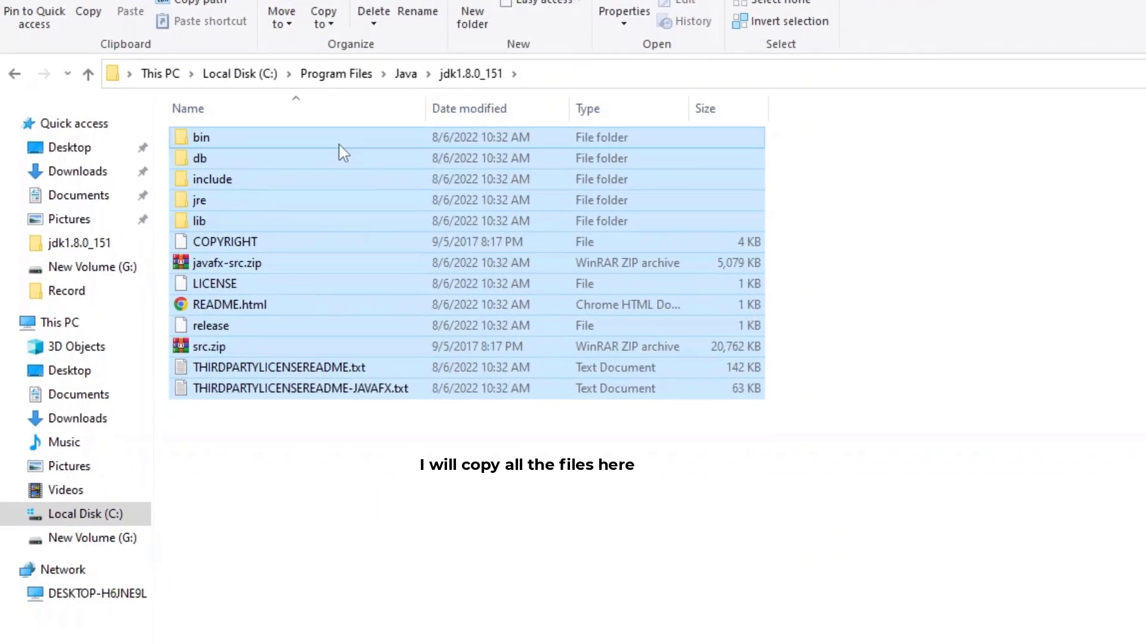
{"action": "key", "text": "ctrl+c"}
Step: Paste the copied JDK files into G:\Middleware\JDK
{"action": "left_click", "coordinate": [90, 537]}
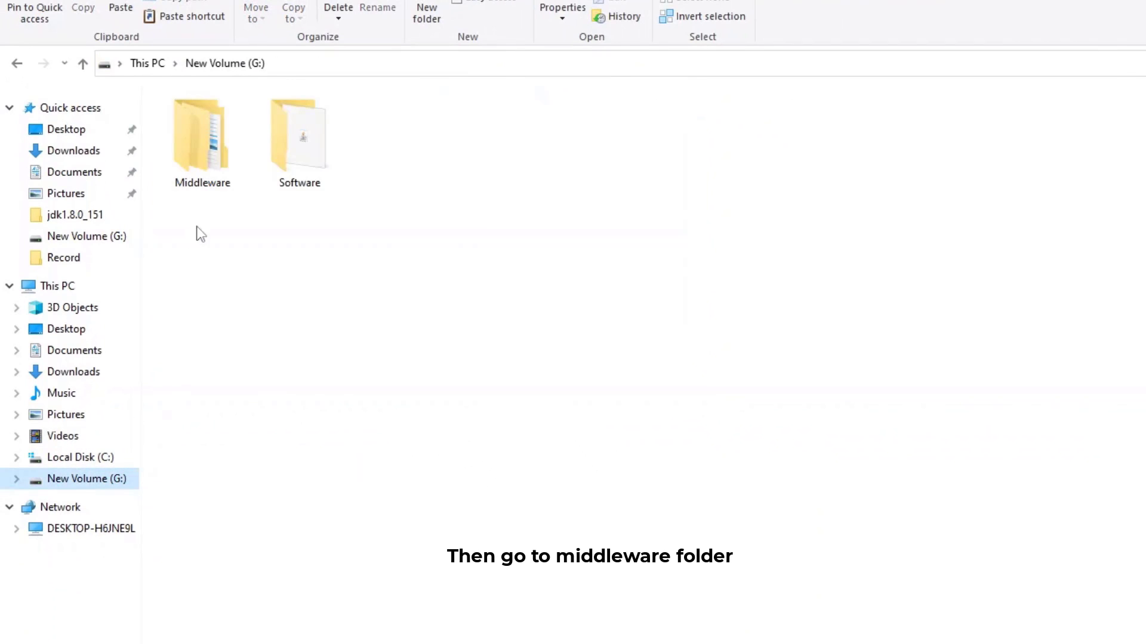
{"action": "double_click", "coordinate": [221, 159]}
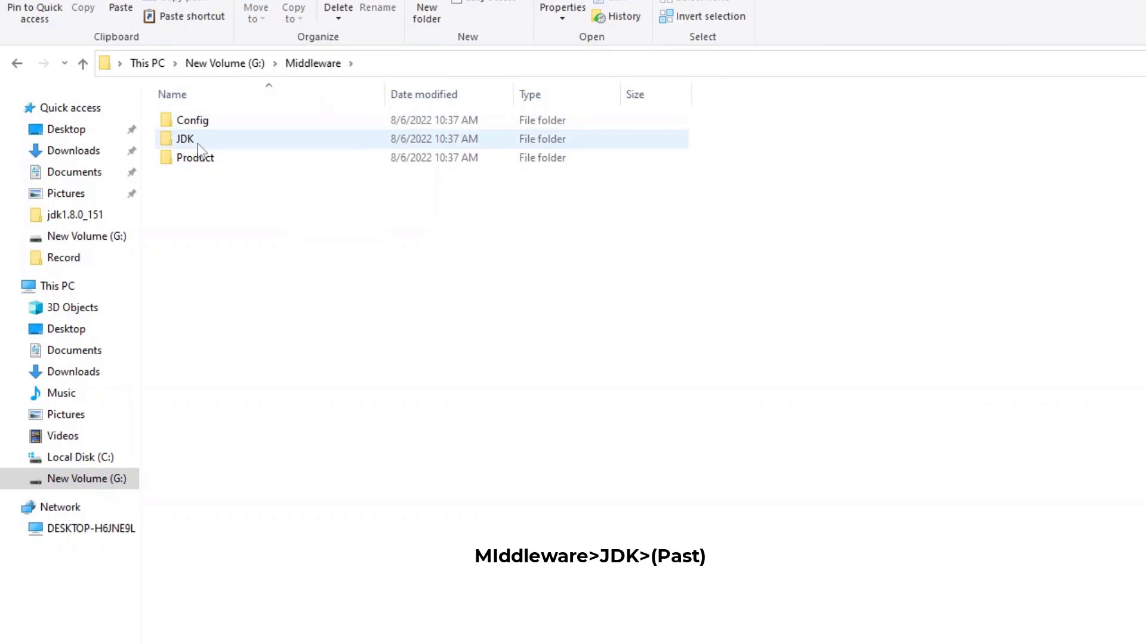
{"action": "double_click", "coordinate": [198, 143]}
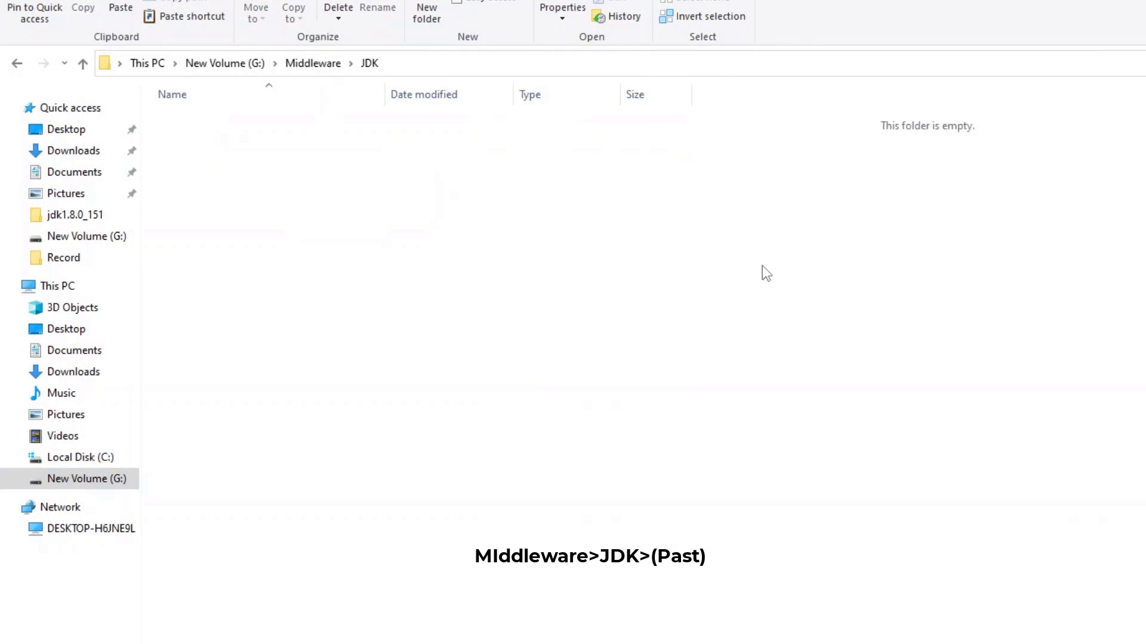
{"action": "key", "text": "ctrl+v"}
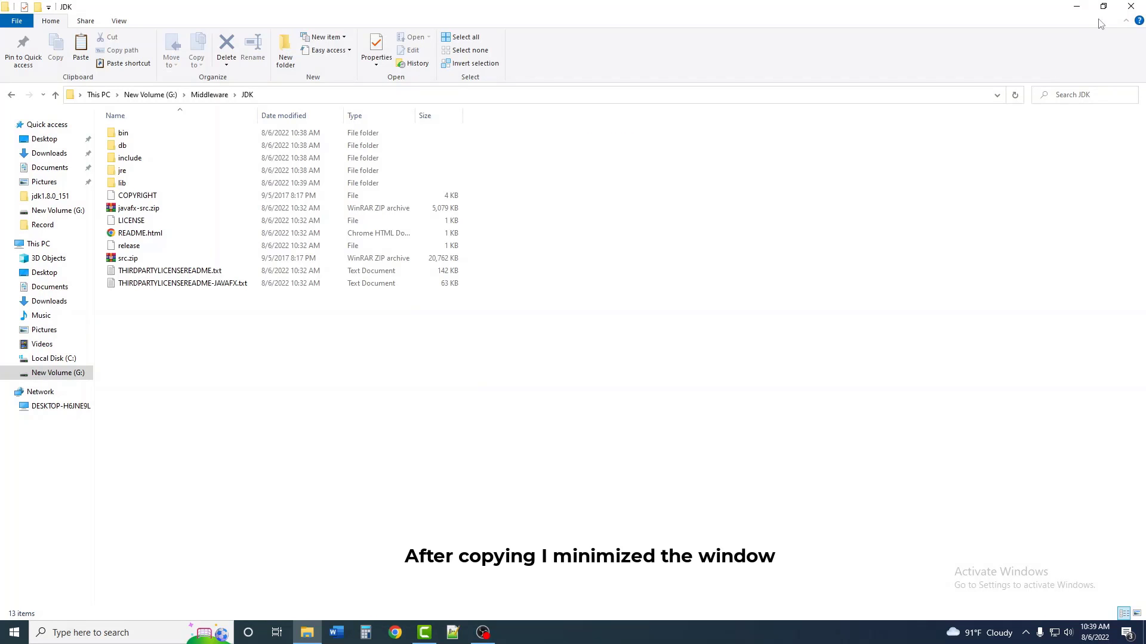
Step: Restore the window and open New Volume (G:) in a second This PC window
{"action": "left_click", "coordinate": [1103, 6]}
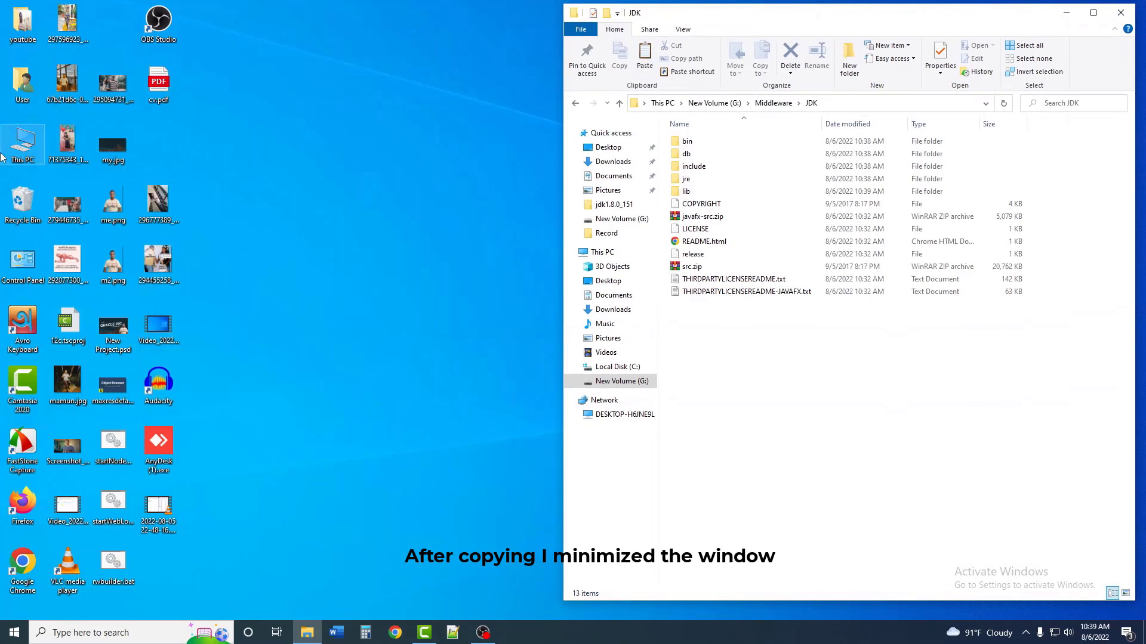
{"action": "double_click", "coordinate": [15, 158]}
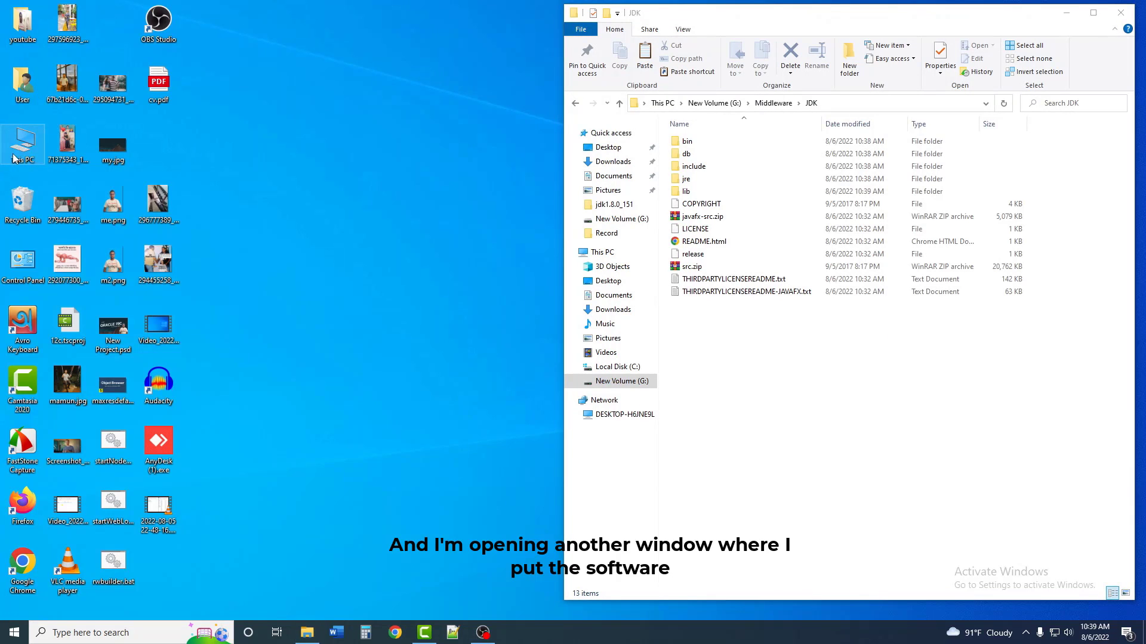
{"action": "left_click", "coordinate": [355, 277]}
{"action": "double_click", "coordinate": [355, 277]}
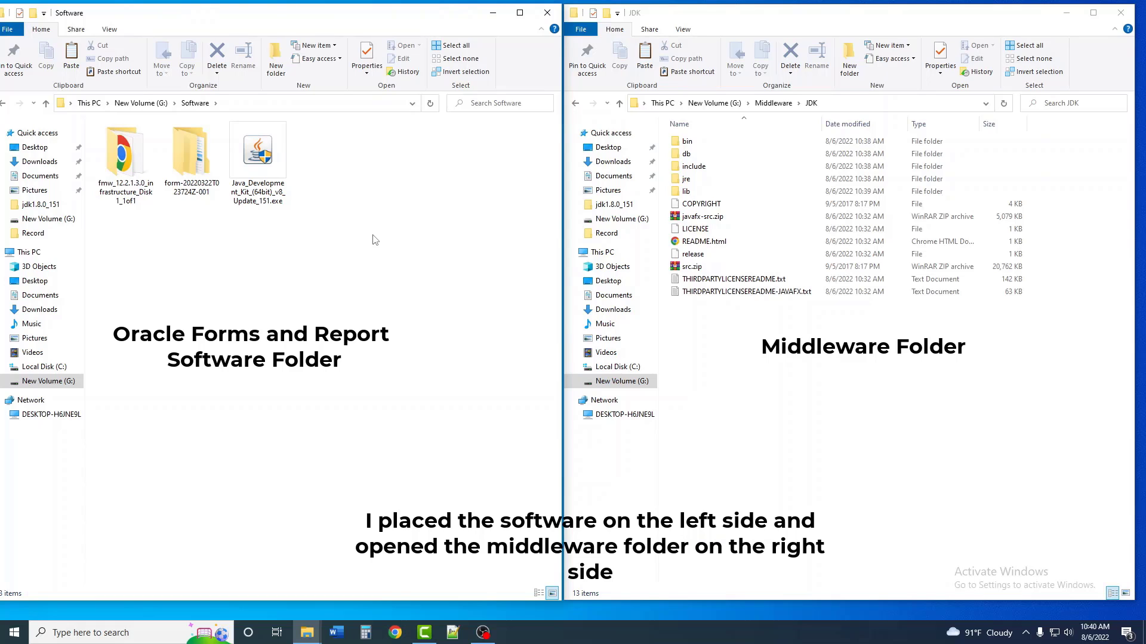
Step: Open the JDK bin folder and copy its path G:\Middleware\JDK\bin
{"action": "left_click", "coordinate": [688, 141]}
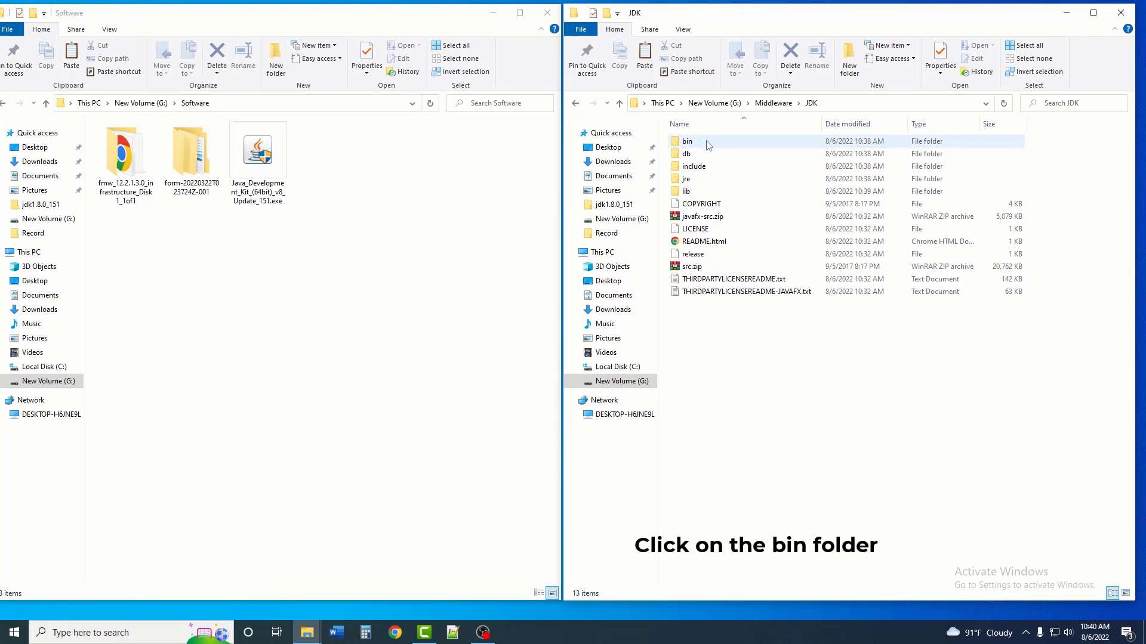
{"action": "left_click", "coordinate": [691, 143]}
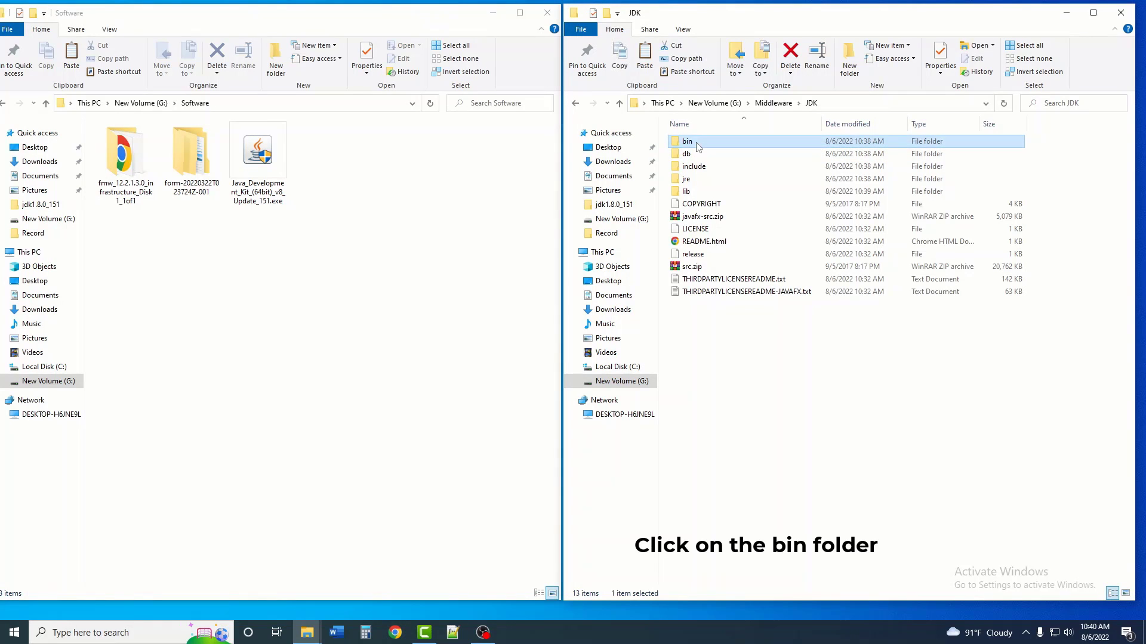
{"action": "double_click", "coordinate": [693, 145]}
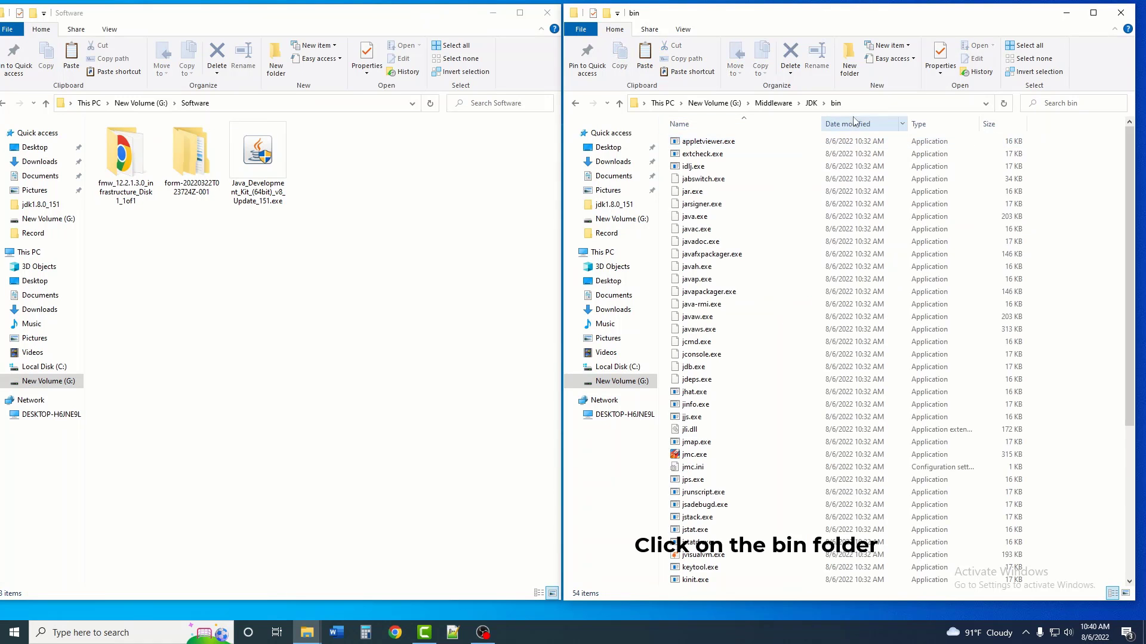
{"action": "left_click", "coordinate": [700, 103]}
{"action": "right_click", "coordinate": [700, 103]}
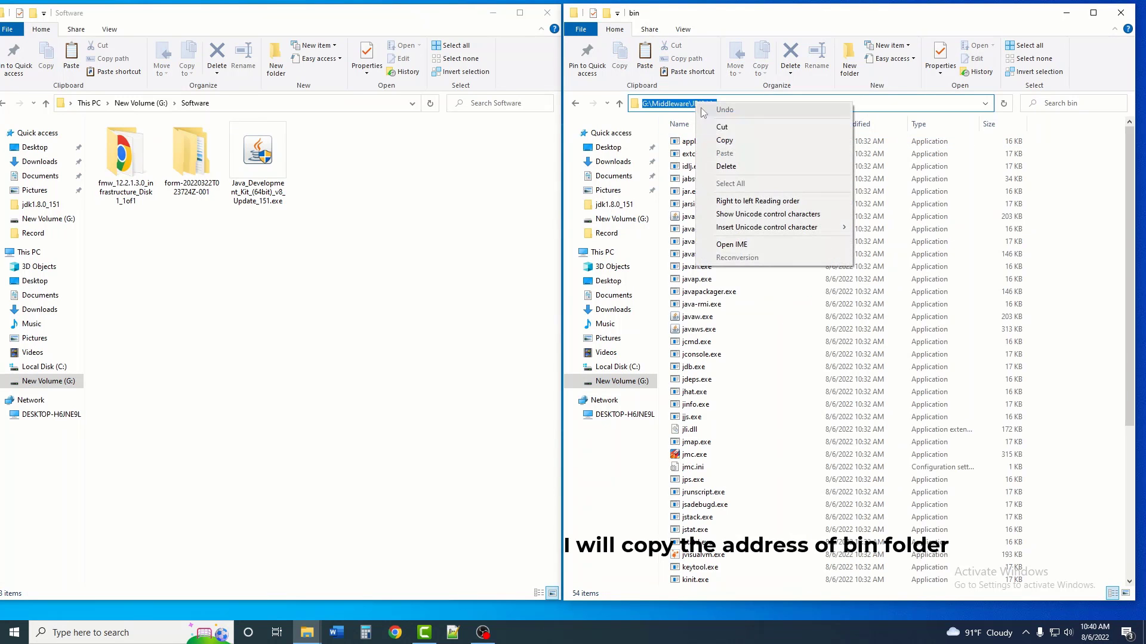
{"action": "left_click", "coordinate": [727, 143]}
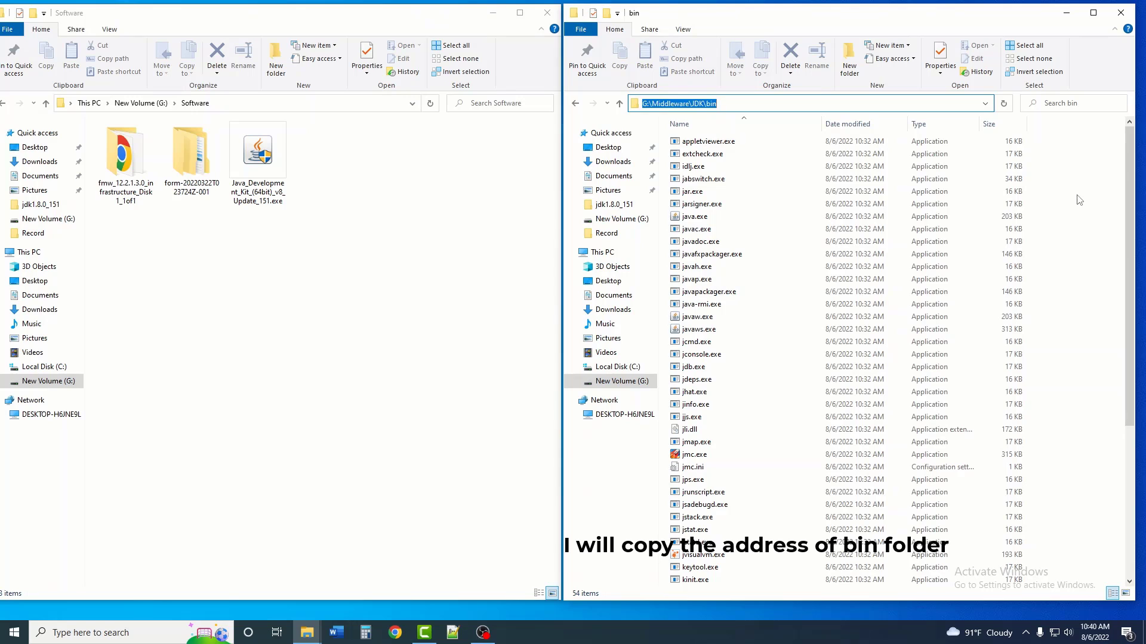
{"action": "key", "text": "super"}
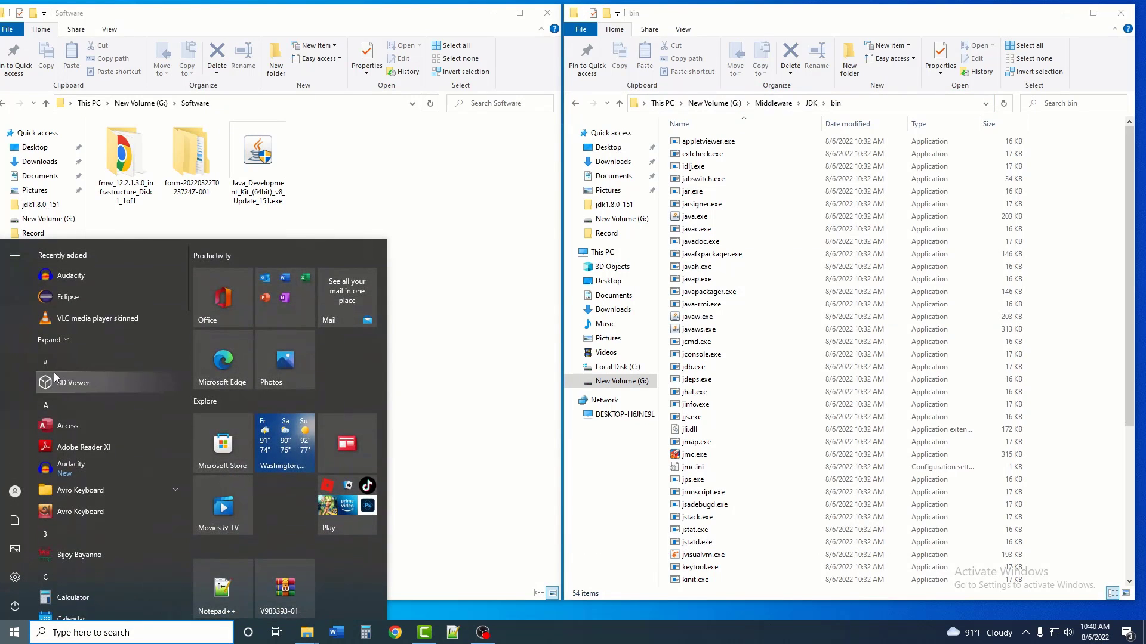
Step: Open an administrator Command Prompt and cd to G:\Middleware\JDK\bin
{"action": "type", "text": "cmd"}
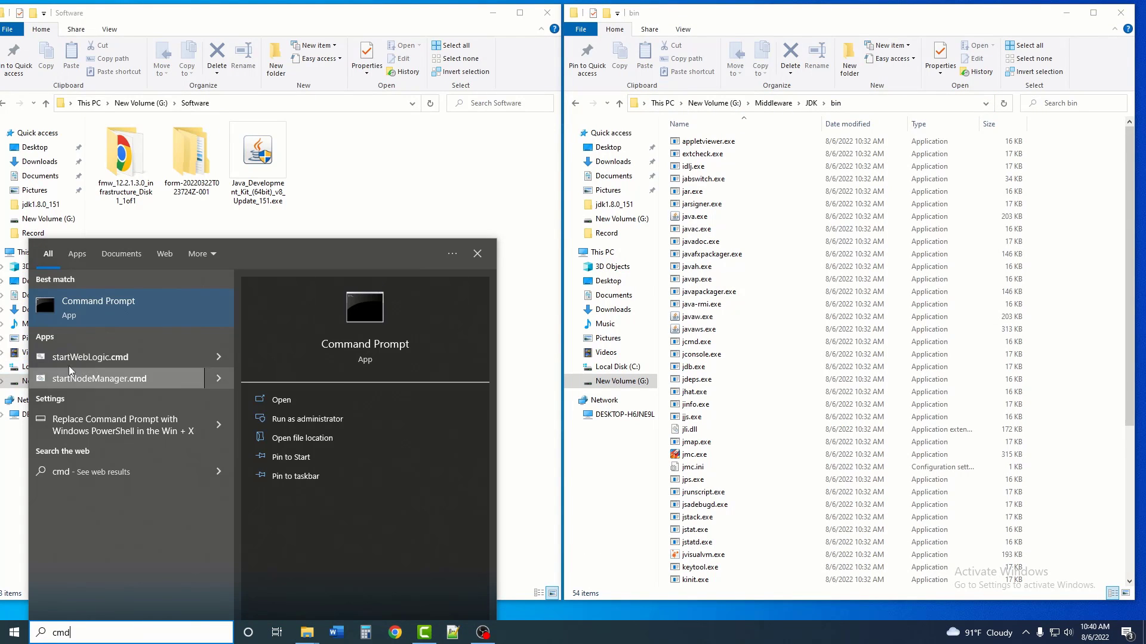
{"action": "left_click", "coordinate": [327, 421]}
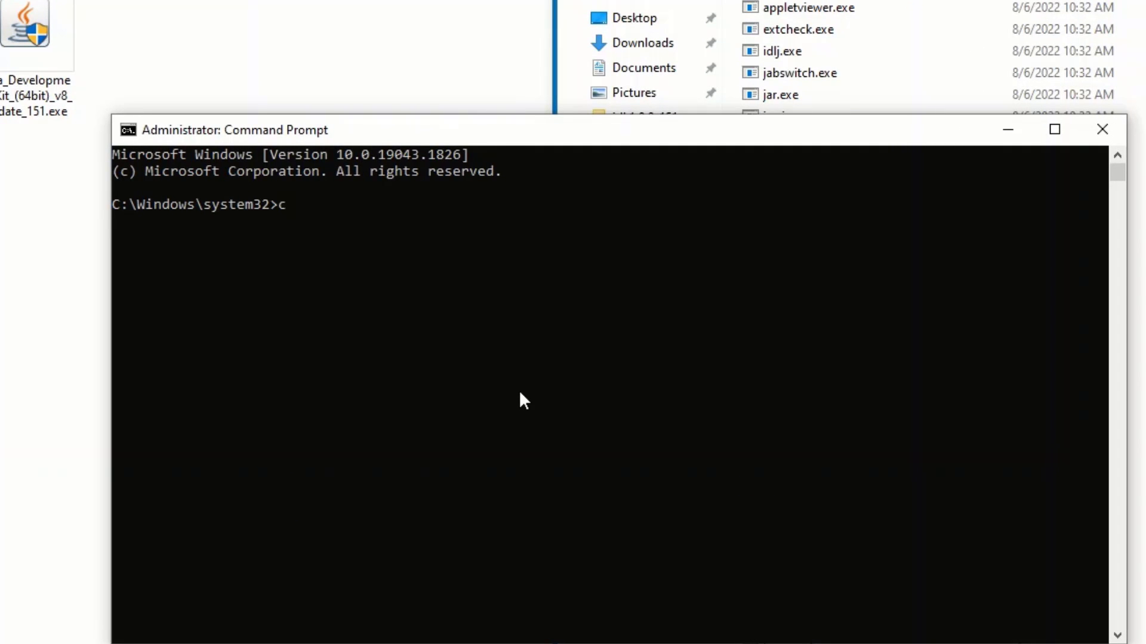
{"action": "type", "text": "cd"}
{"action": "key", "text": "ctrl+v"}
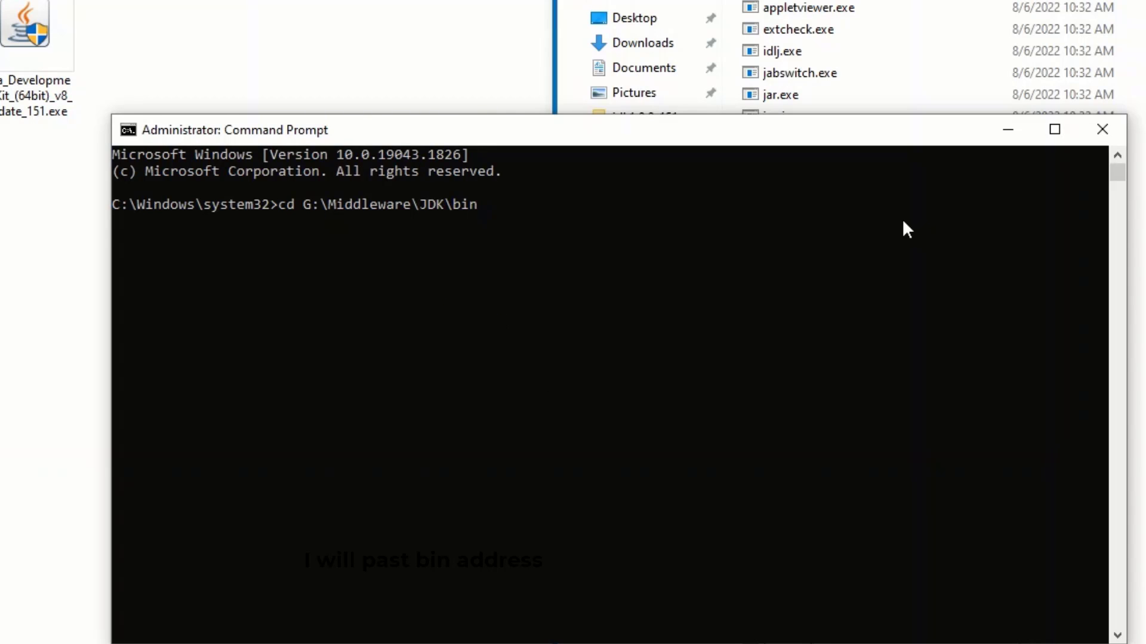
{"action": "key", "text": "Return"}
Step: Switch the console to the G: drive and type java -jar
{"action": "type", "text": "g"}
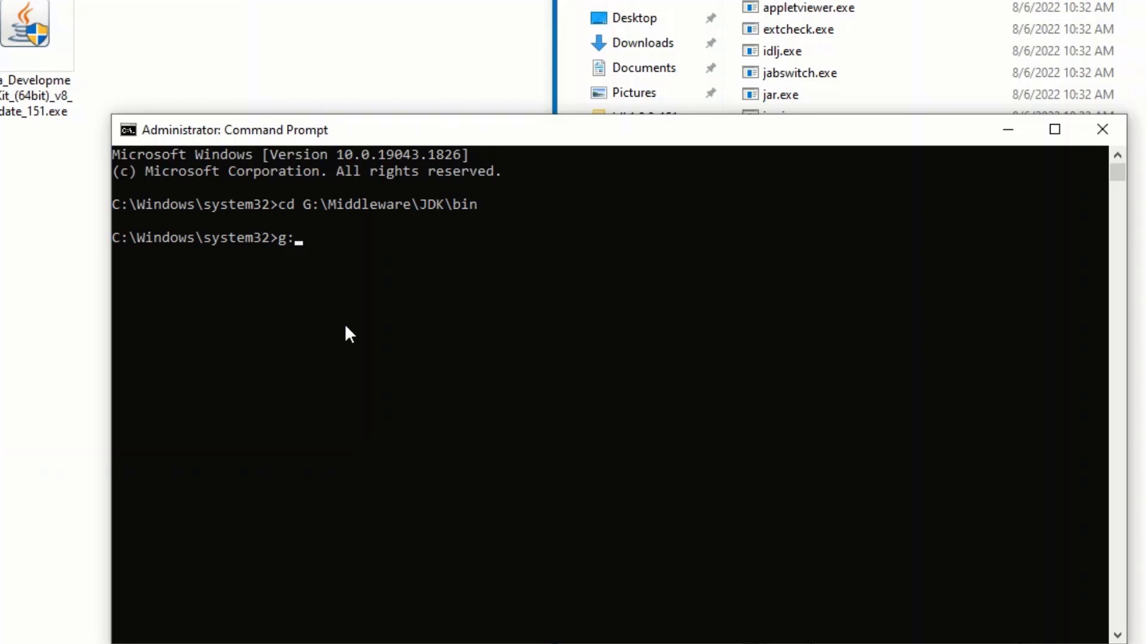
{"action": "type", "text": ":"}
{"action": "key", "text": "Return"}
{"action": "type", "text": "java "}
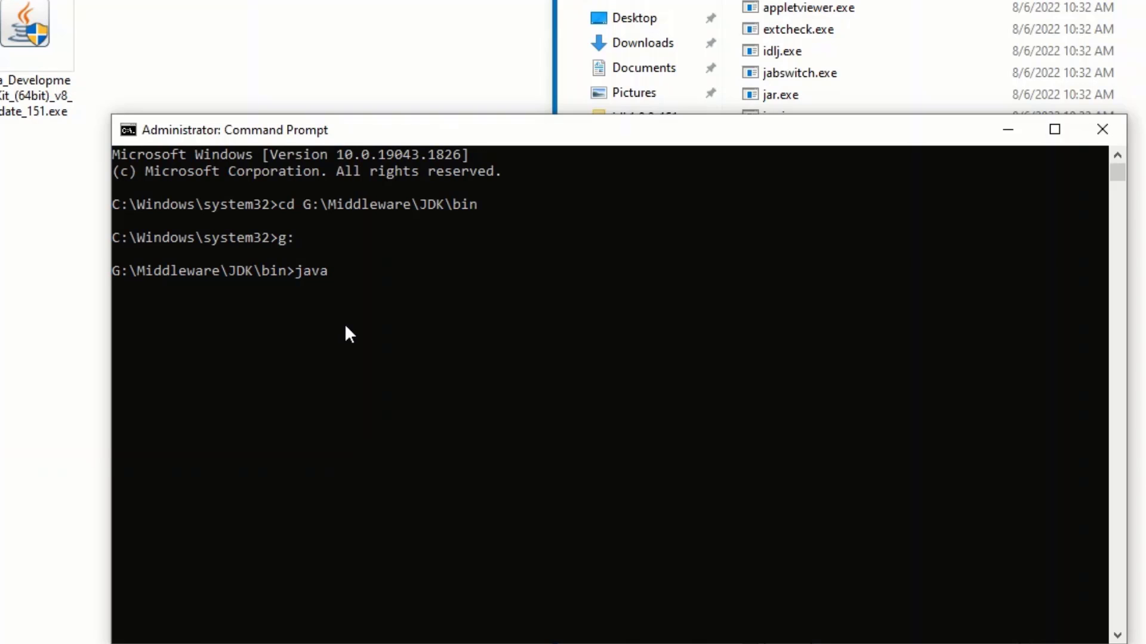
{"action": "type", "text": "-jar"}
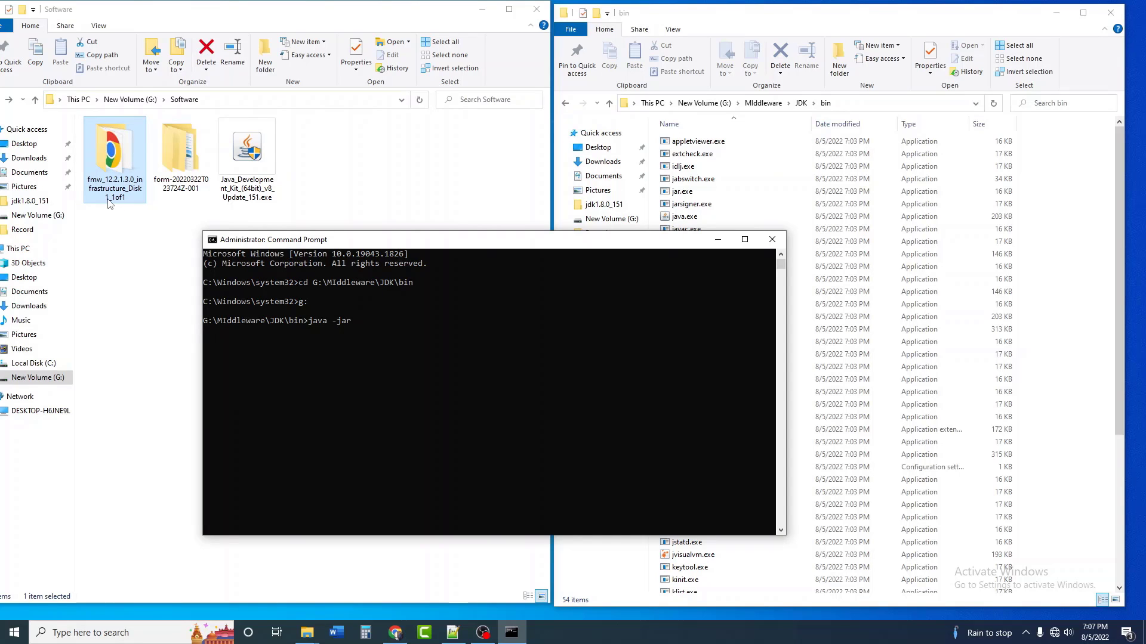
Step: Copy the infrastructure installer folder path into Notepad++
{"action": "double_click", "coordinate": [110, 203]}
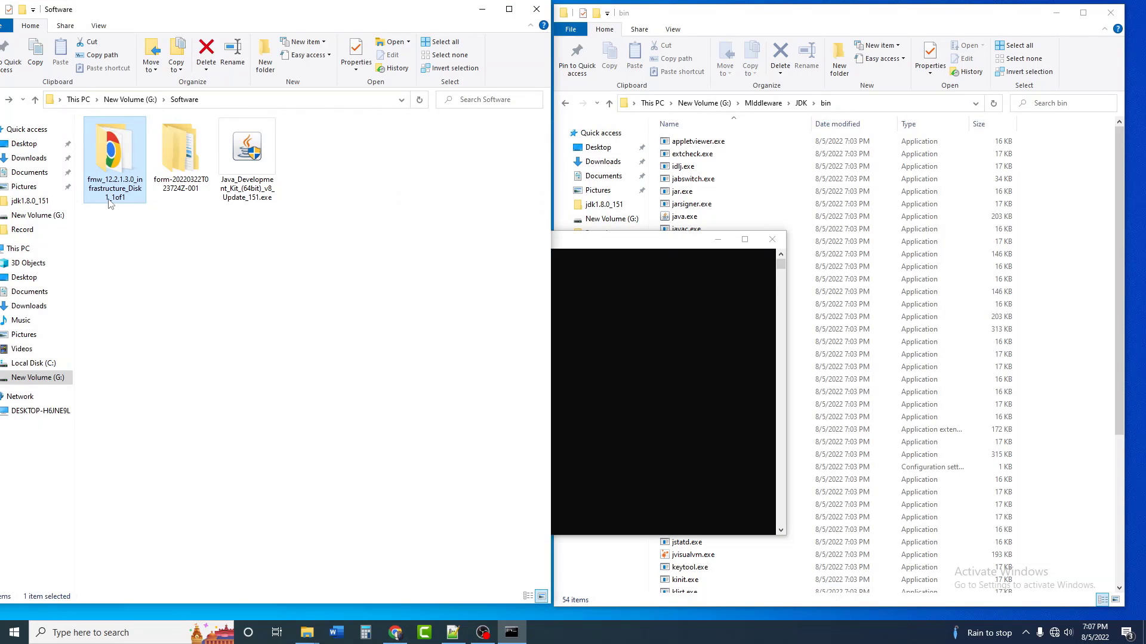
{"action": "left_click", "coordinate": [366, 102]}
{"action": "right_click", "coordinate": [181, 99]}
{"action": "left_click", "coordinate": [207, 139]}
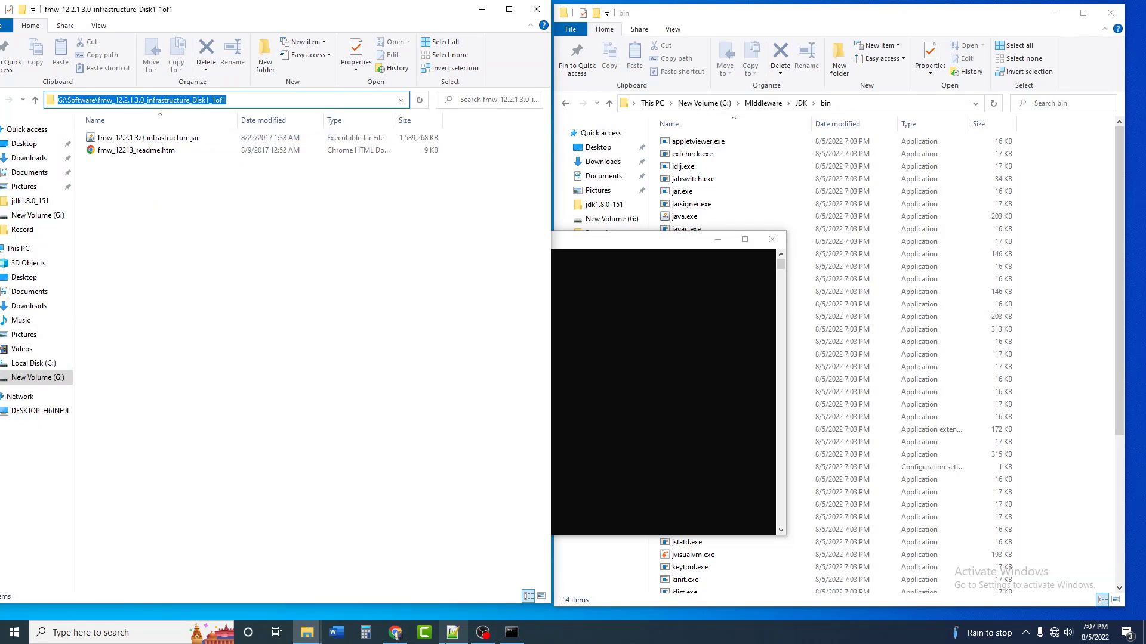
{"action": "left_click", "coordinate": [452, 632]}
{"action": "key", "text": "ctrl+v"}
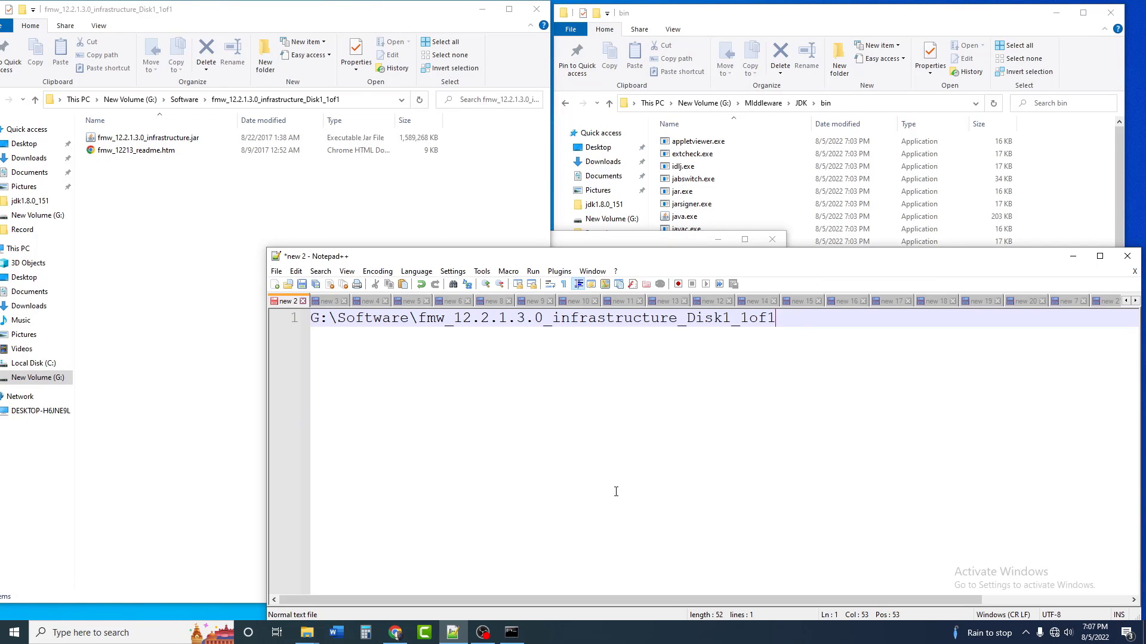
Step: Append the file name fmw_12.2.1.3.0_infrastructure.jar to the folder path
{"action": "left_click", "coordinate": [157, 140]}
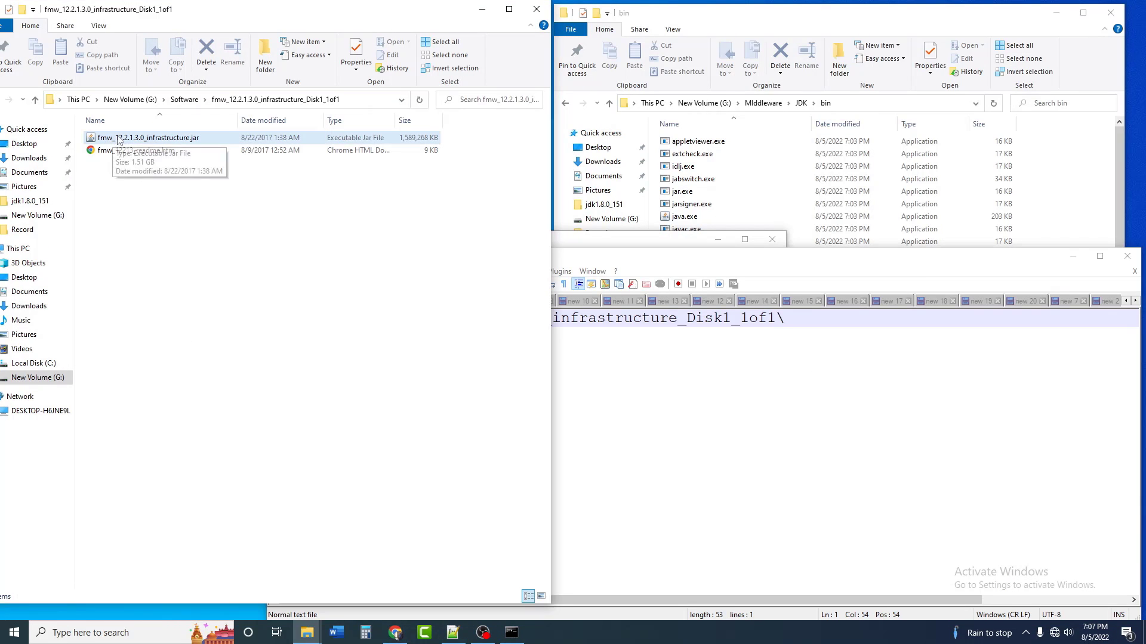
{"action": "left_click", "coordinate": [191, 138]}
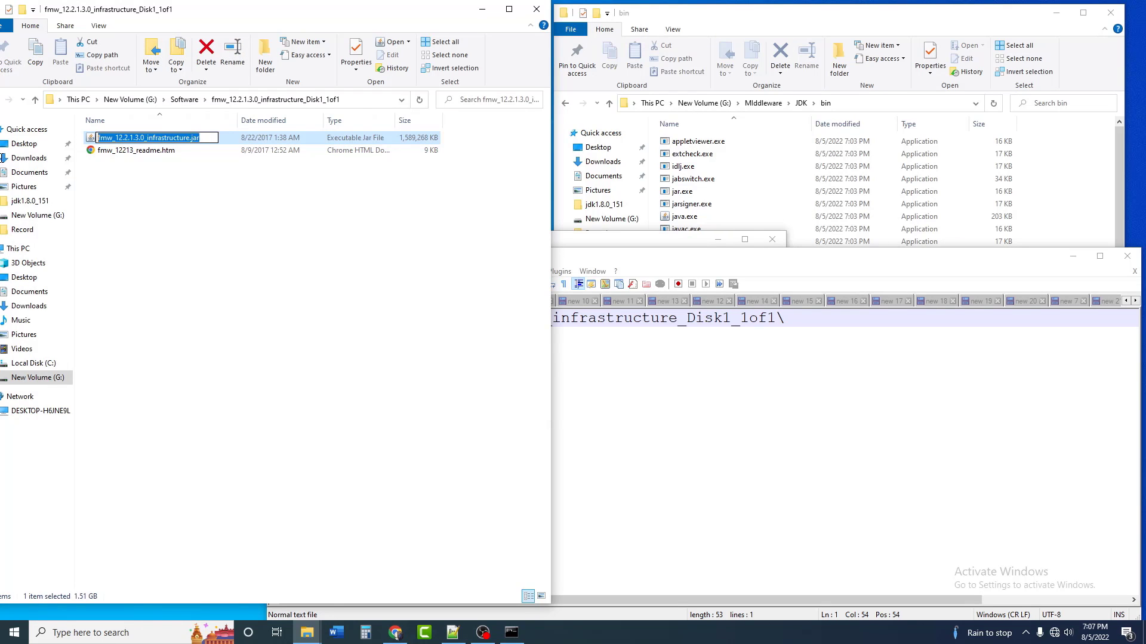
{"action": "right_click", "coordinate": [178, 136]}
{"action": "left_click", "coordinate": [221, 173]}
{"action": "left_click", "coordinate": [894, 346]}
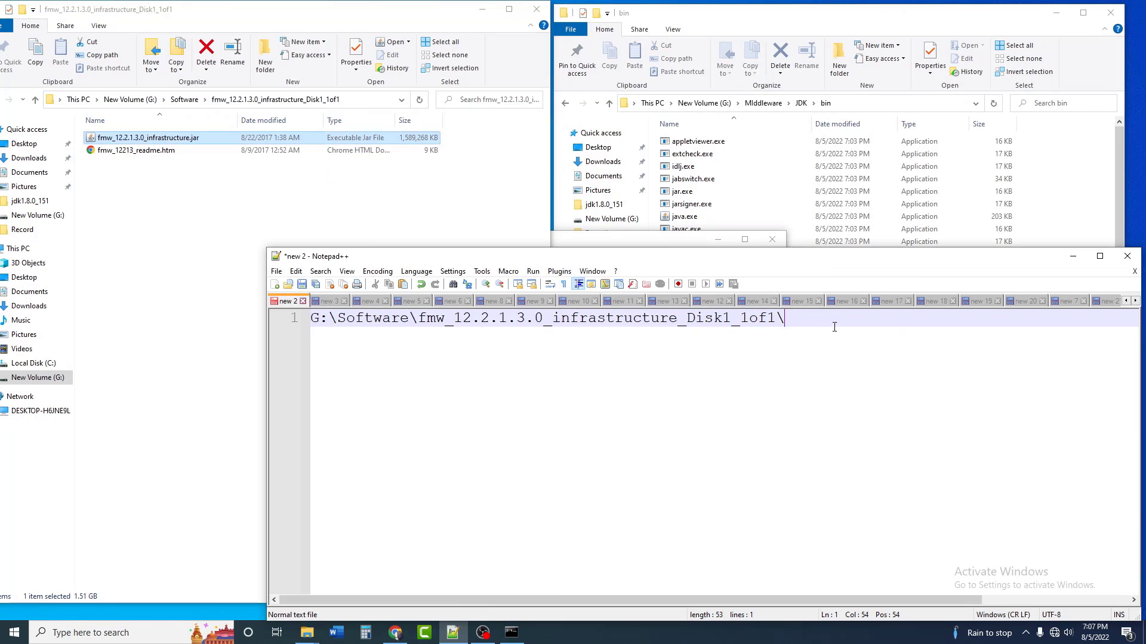
{"action": "key", "text": "ctrl+v"}
Step: Copy the full jar path line and minimize Notepad++
{"action": "left_click_drag", "start_coordinate": [1128, 326], "coordinate": [309, 320]}
{"action": "right_click", "coordinate": [425, 316]}
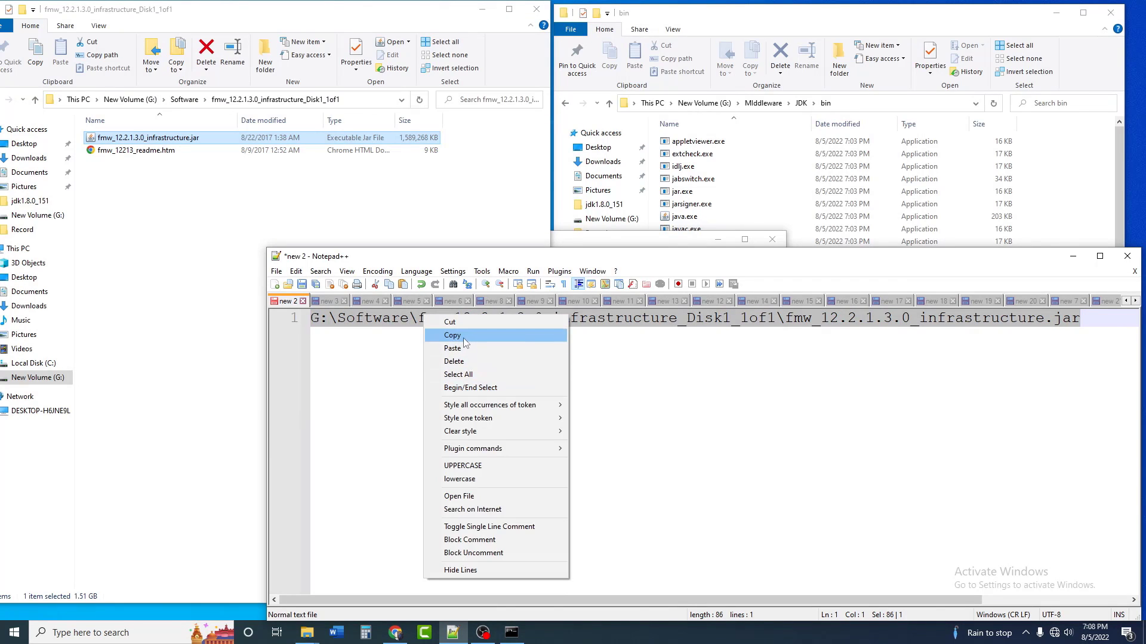
{"action": "left_click", "coordinate": [466, 335]}
{"action": "left_click", "coordinate": [1072, 256]}
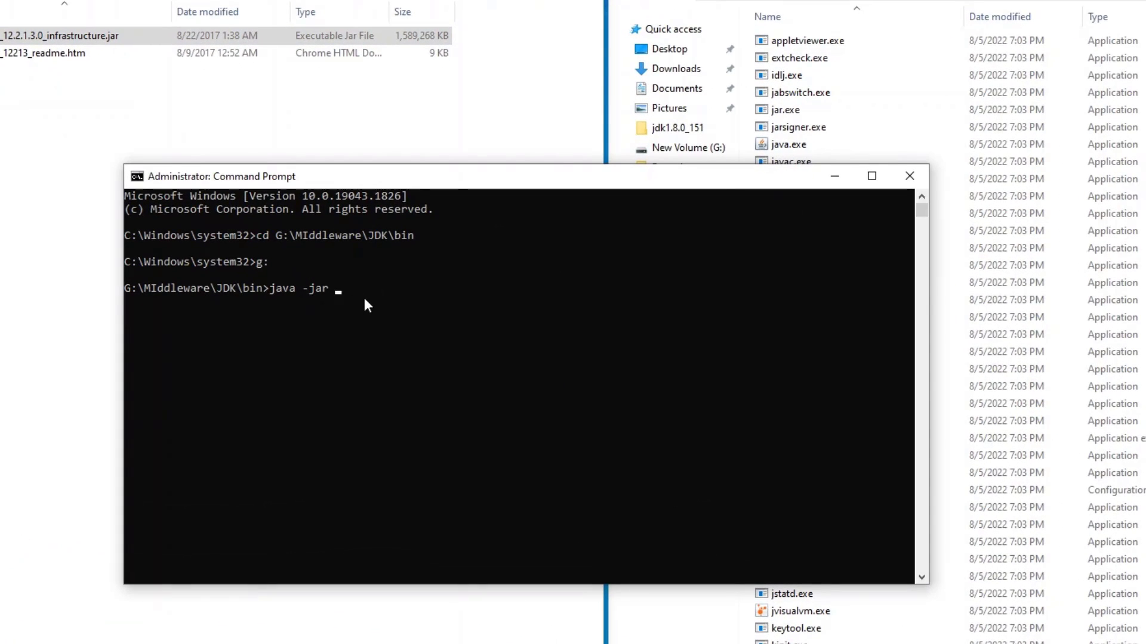
Step: Paste the jar path after java -jar and run it to launch the installer
{"action": "key", "text": "ctrl+v"}
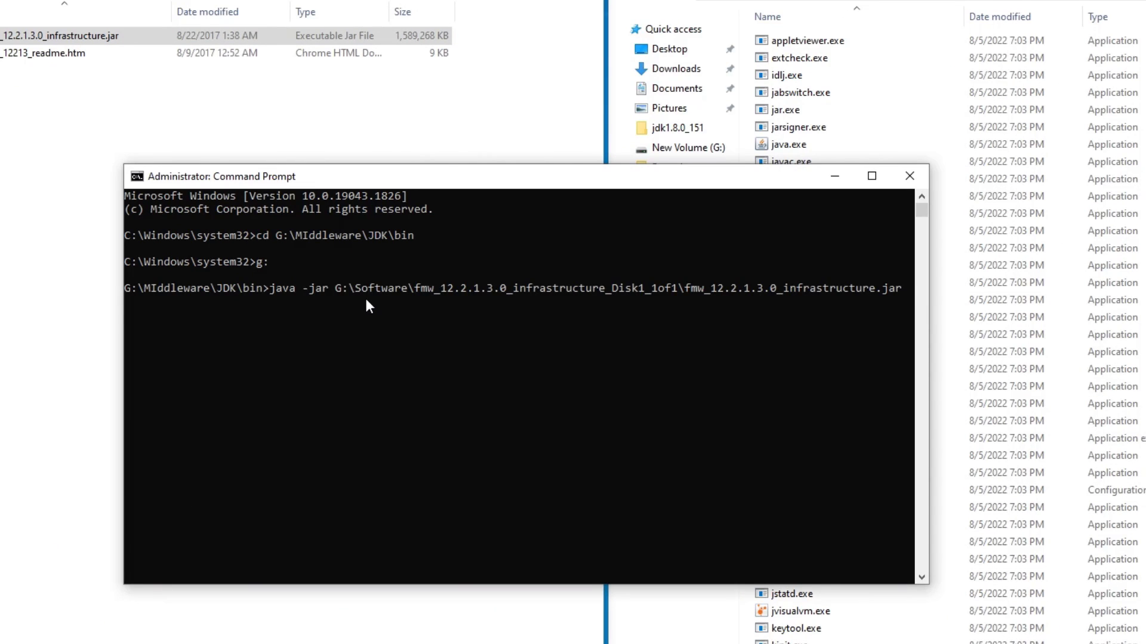
{"action": "key", "text": "Return"}
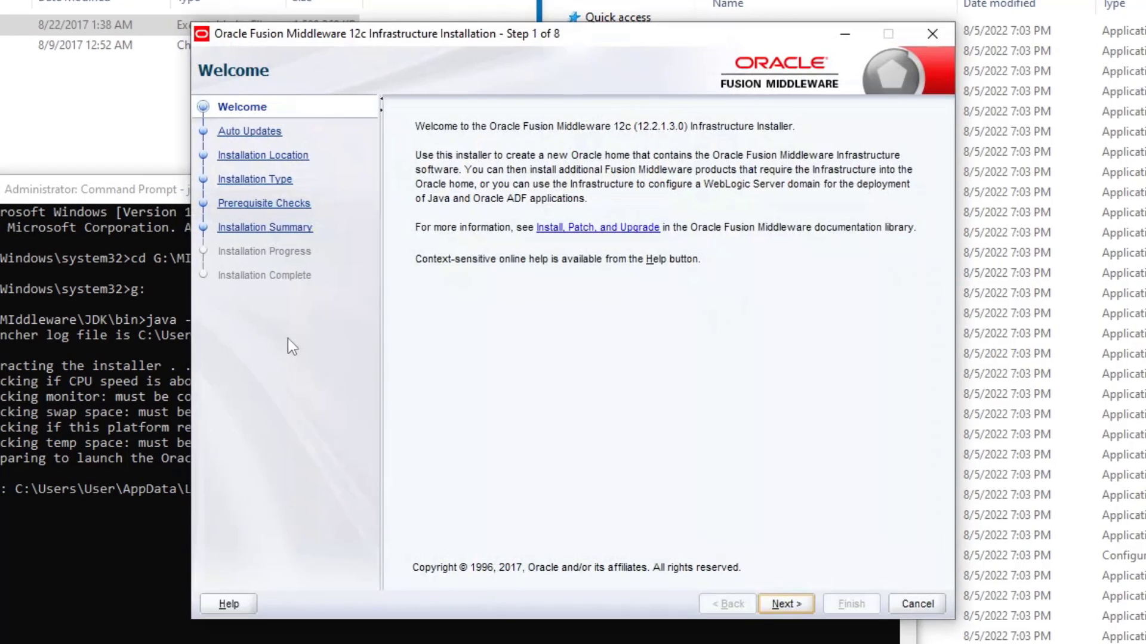
Step: Skip Welcome and Auto Updates and set the Oracle Home to G:\Middleware\Product
{"action": "left_click", "coordinate": [785, 606]}
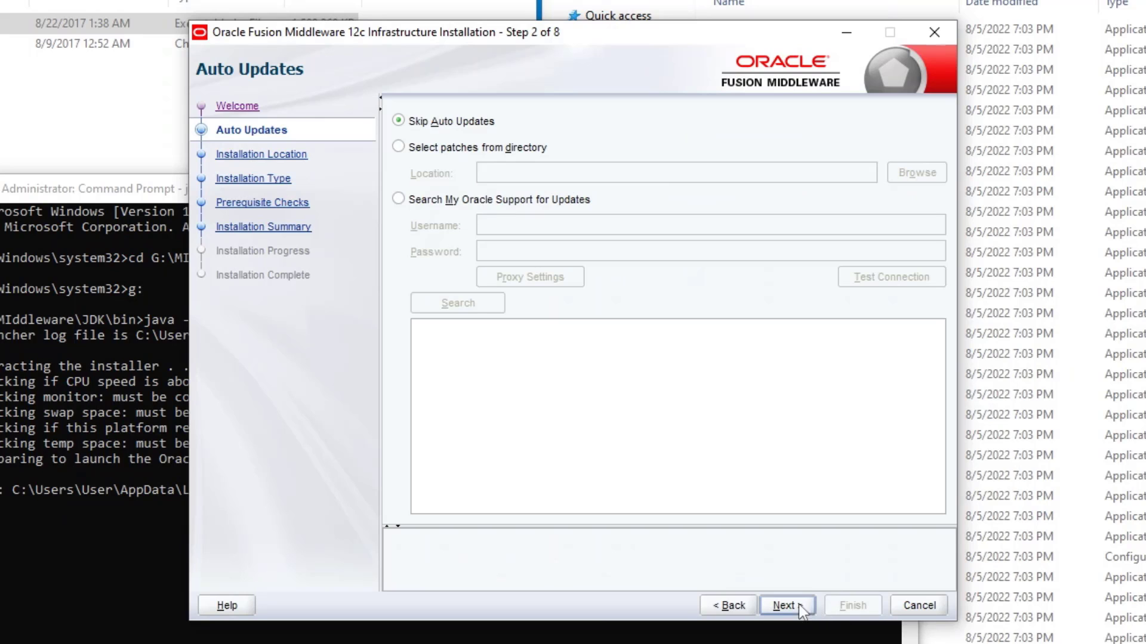
{"action": "left_click", "coordinate": [781, 605]}
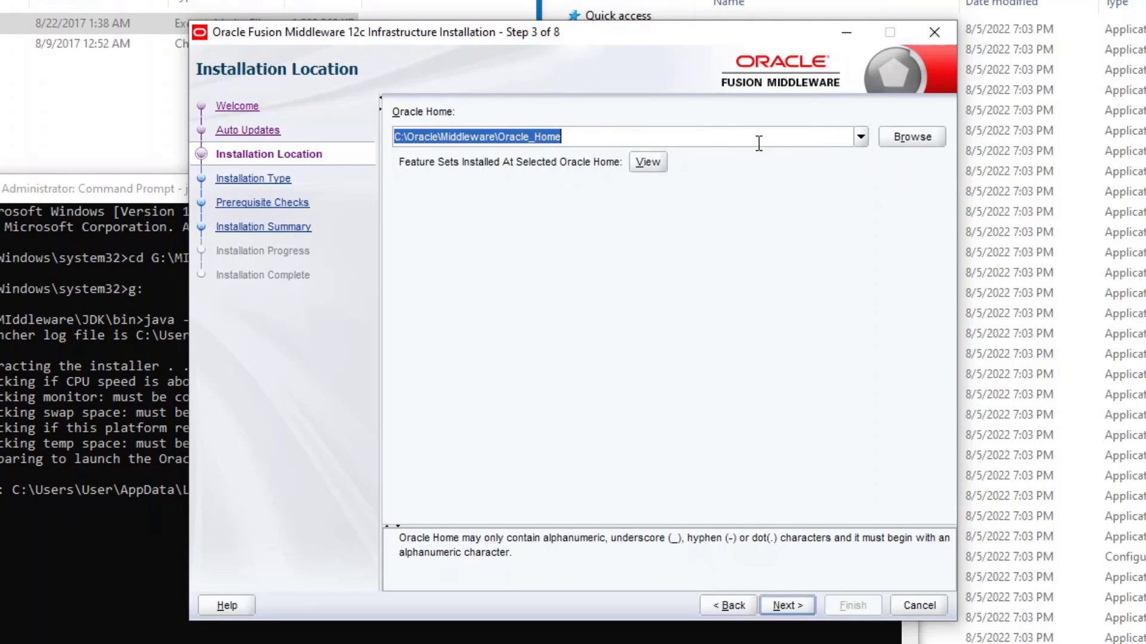
{"action": "left_click", "coordinate": [916, 142]}
{"action": "left_click", "coordinate": [463, 206]}
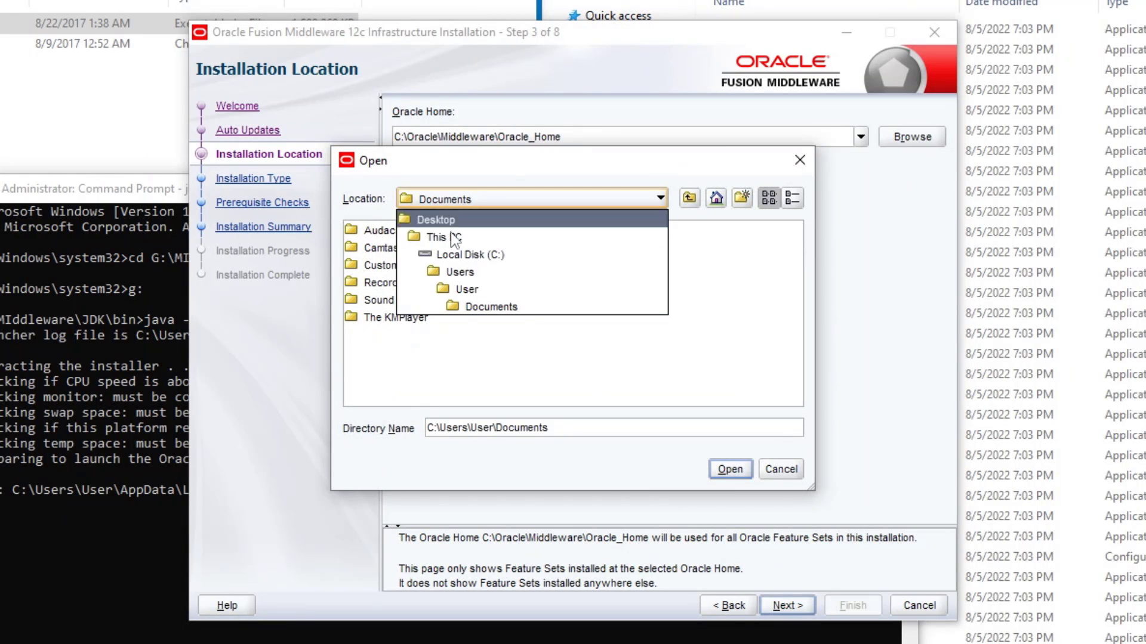
{"action": "left_click", "coordinate": [460, 238]}
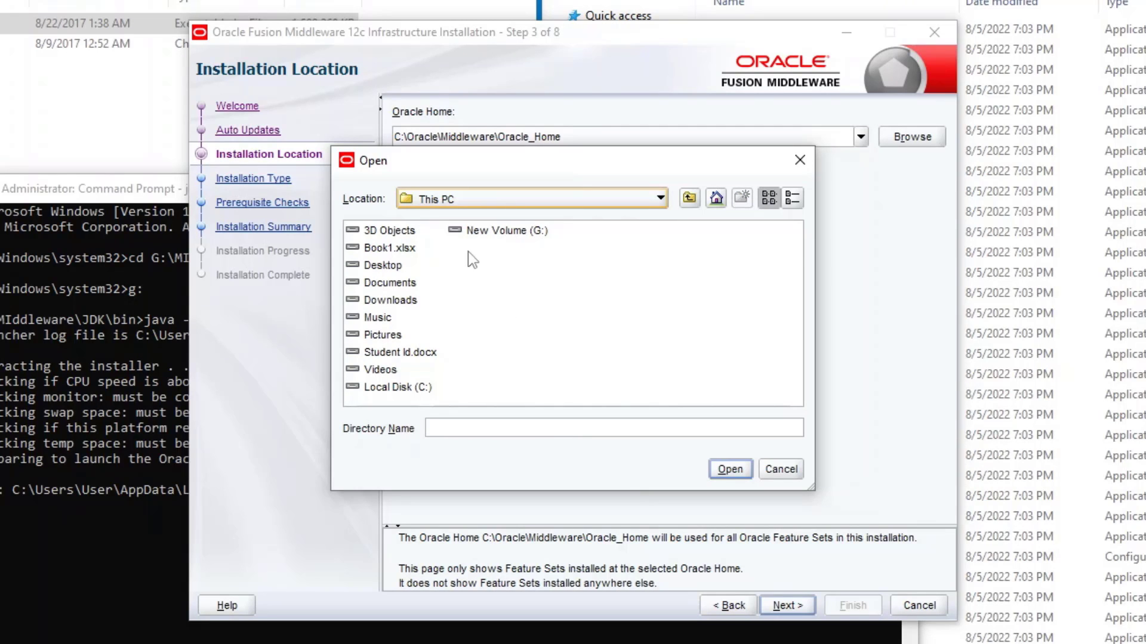
{"action": "double_click", "coordinate": [477, 232]}
{"action": "double_click", "coordinate": [386, 230]}
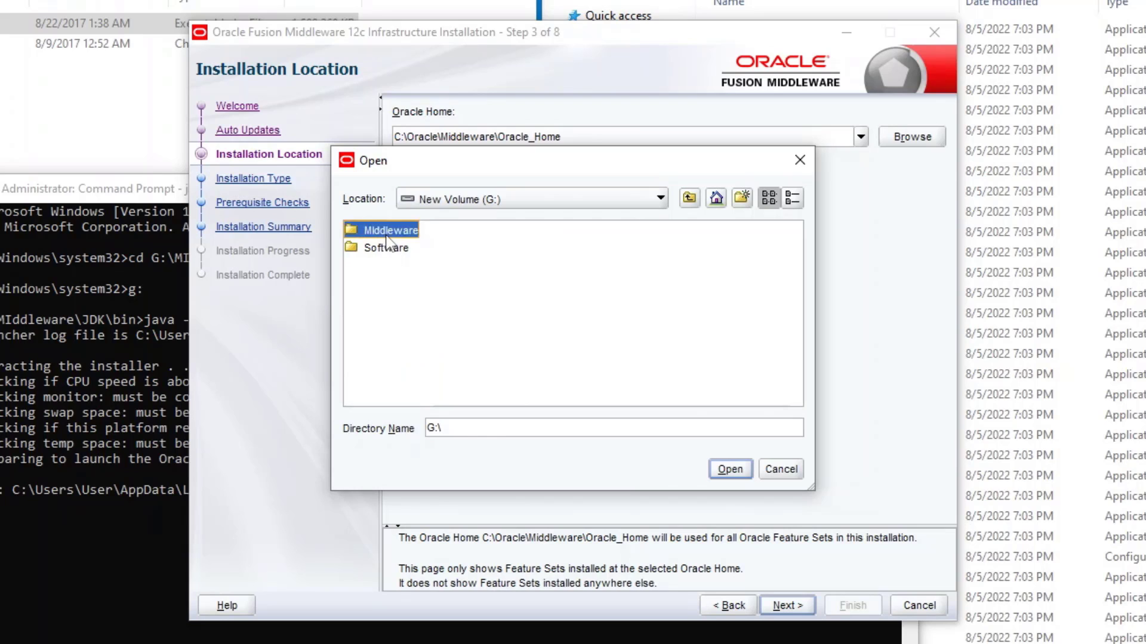
{"action": "double_click", "coordinate": [381, 267]}
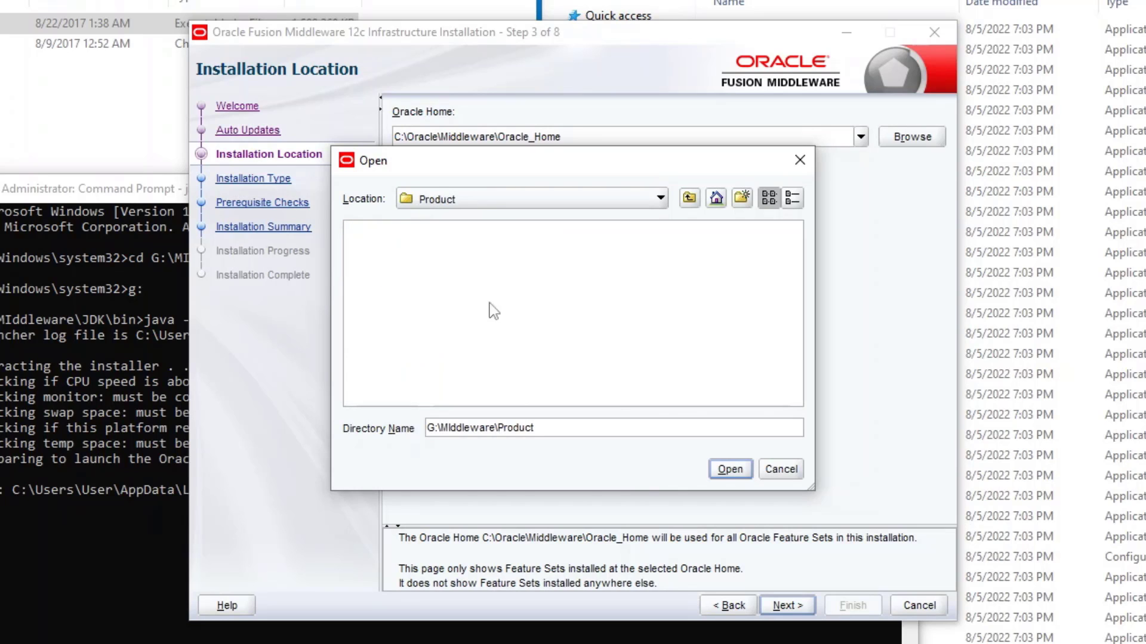
{"action": "left_click", "coordinate": [730, 469]}
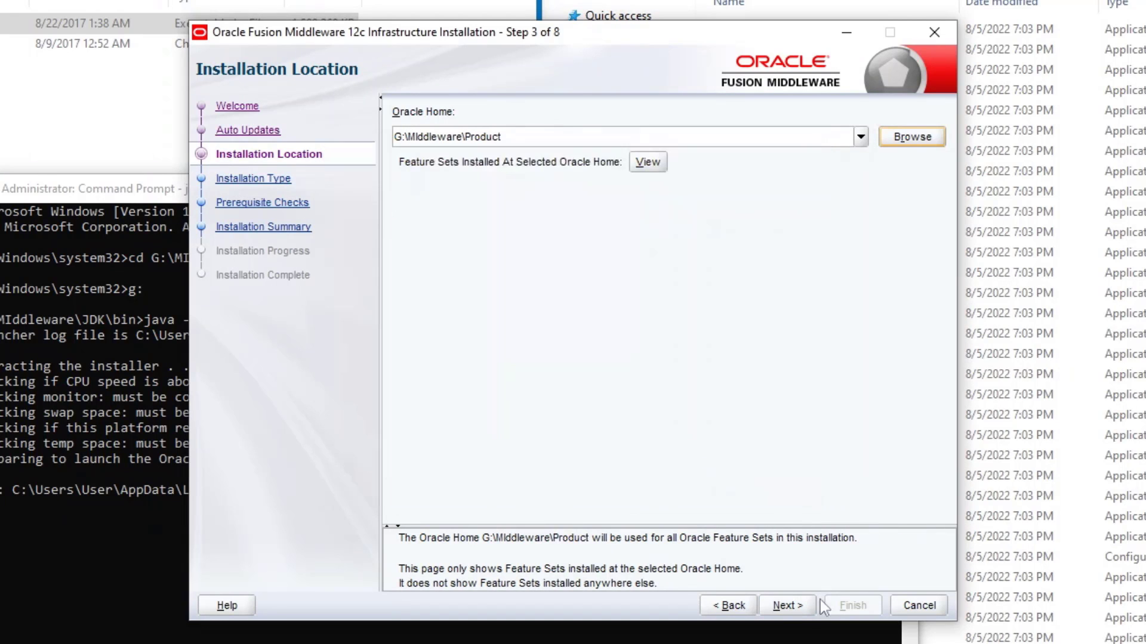
Step: Accept the default installation type and pass the prerequisite checks
{"action": "left_click", "coordinate": [788, 606]}
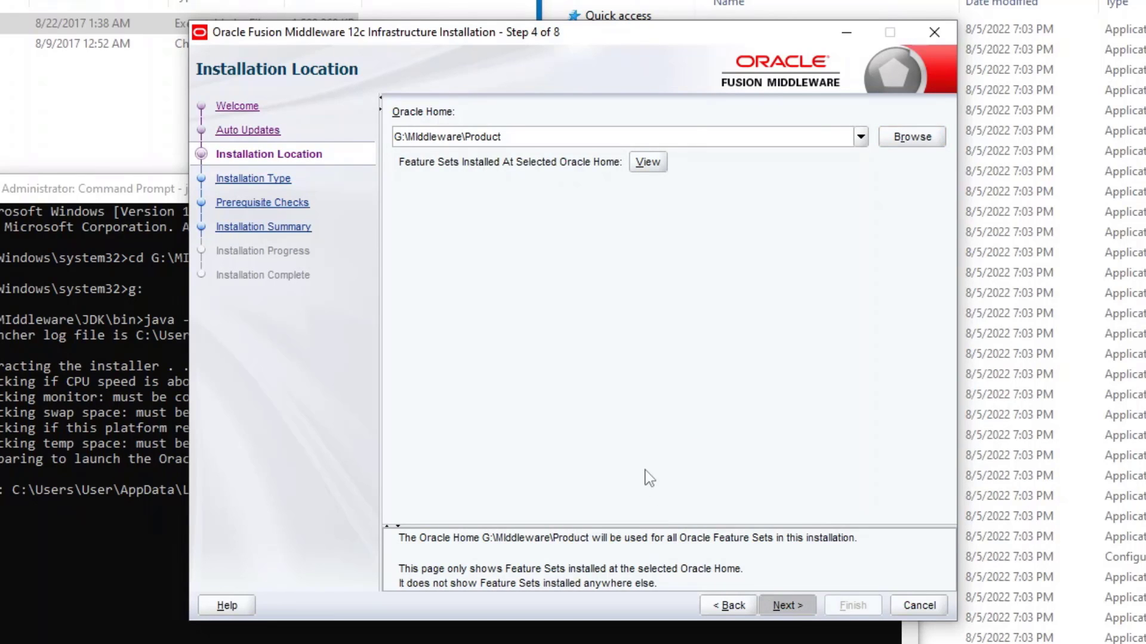
{"action": "left_click", "coordinate": [787, 605]}
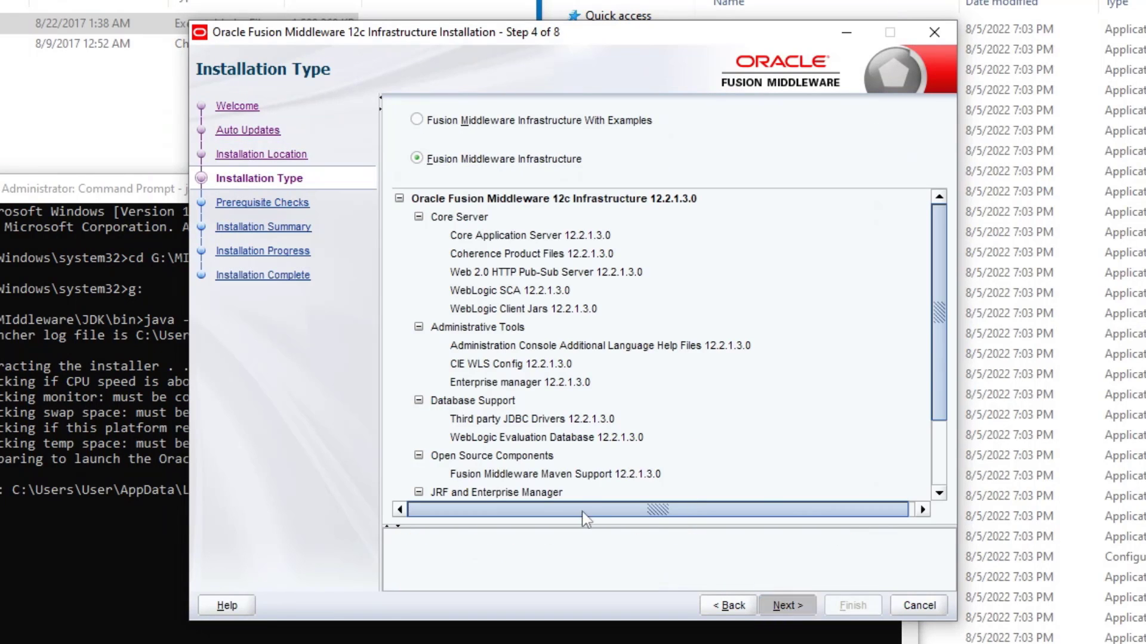
{"action": "left_click", "coordinate": [787, 605]}
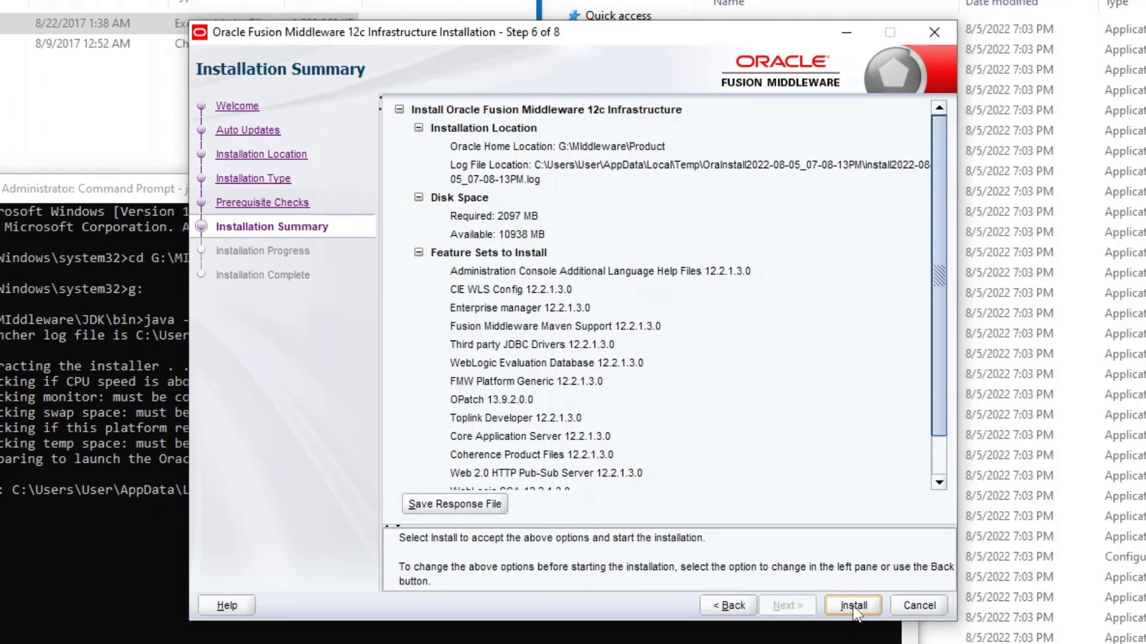
Step: Run the Infrastructure install to 100% and continue to the Installation Complete page
{"action": "left_click", "coordinate": [854, 607]}
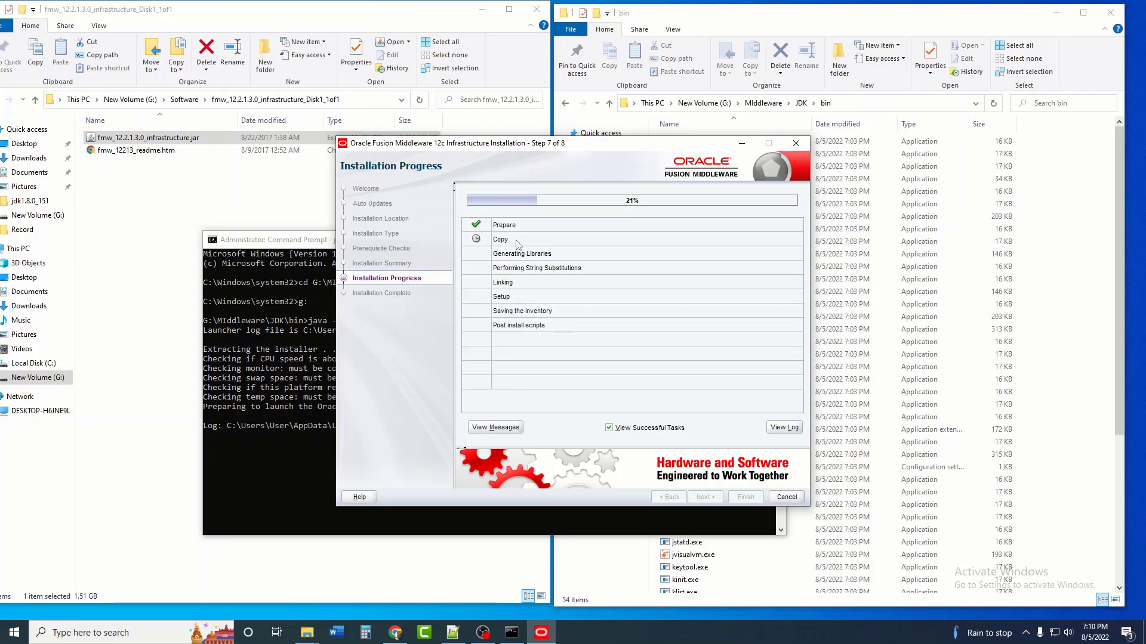
{"action": "left_click_drag", "start_coordinate": [586, 144], "coordinate": [597, 143]}
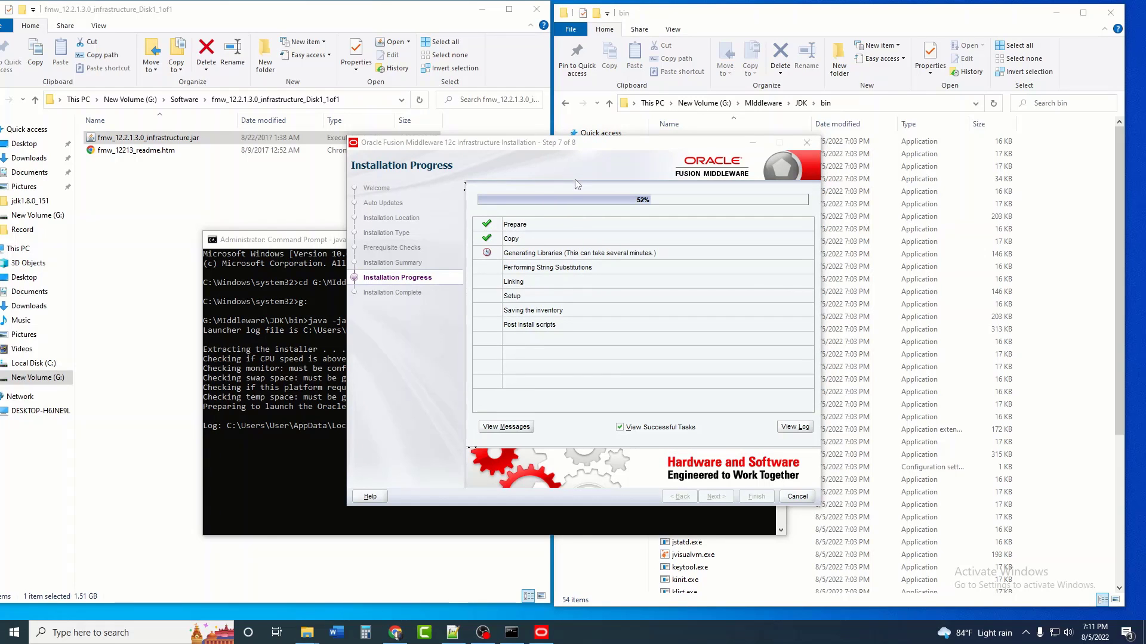
{"action": "left_click_drag", "start_coordinate": [554, 146], "coordinate": [519, 242]}
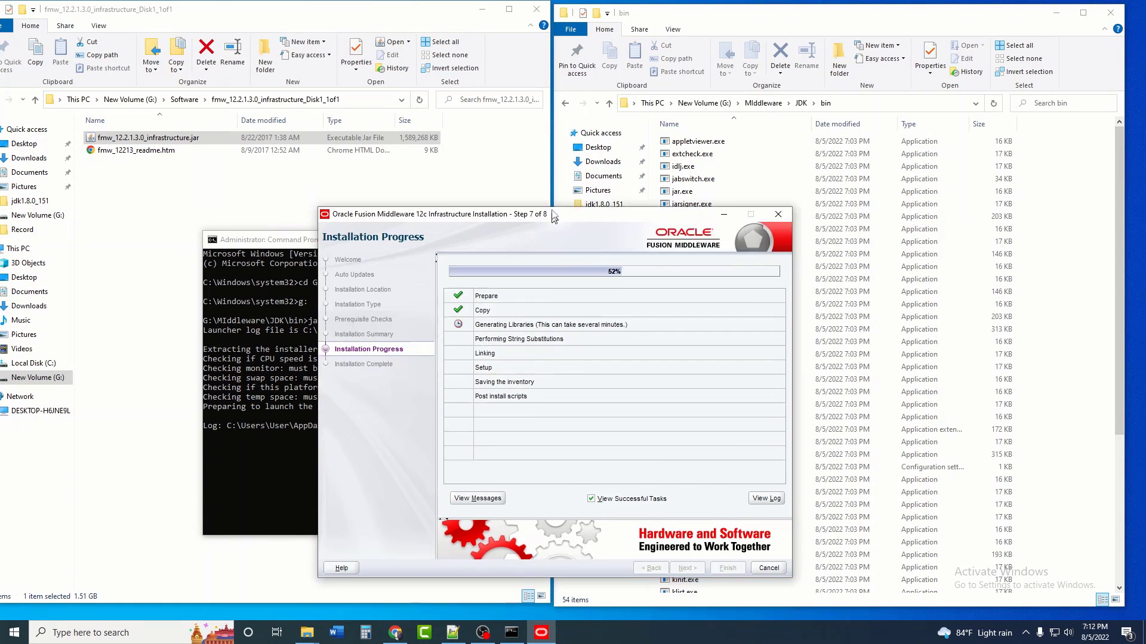
{"action": "left_click_drag", "start_coordinate": [517, 240], "coordinate": [584, 139]}
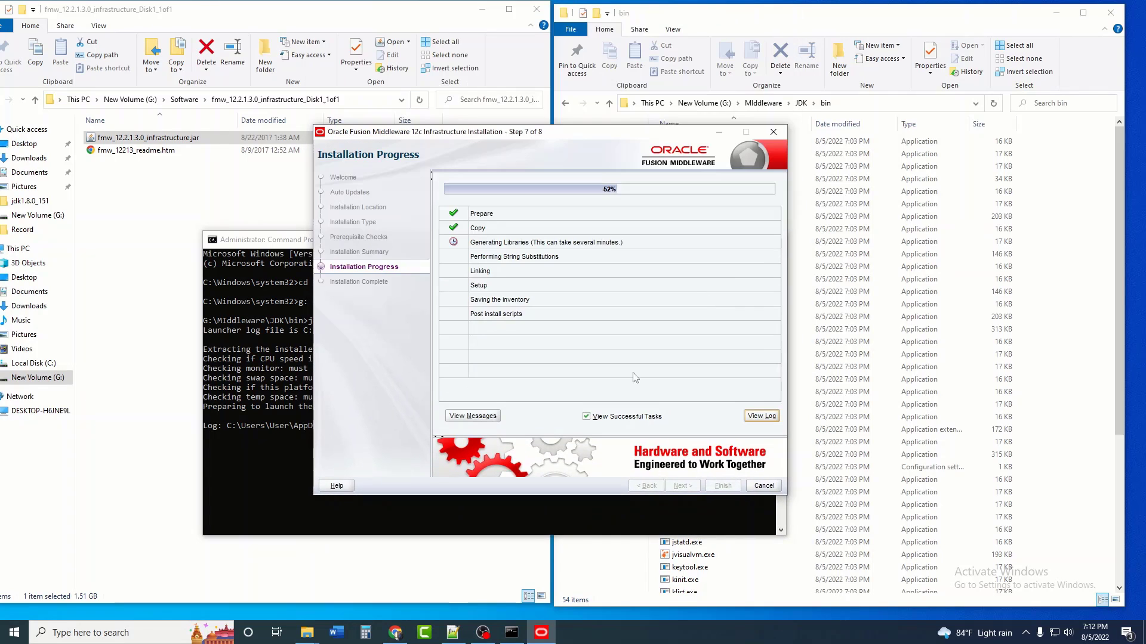
{"action": "left_click", "coordinate": [460, 416]}
{"action": "left_click", "coordinate": [460, 416]}
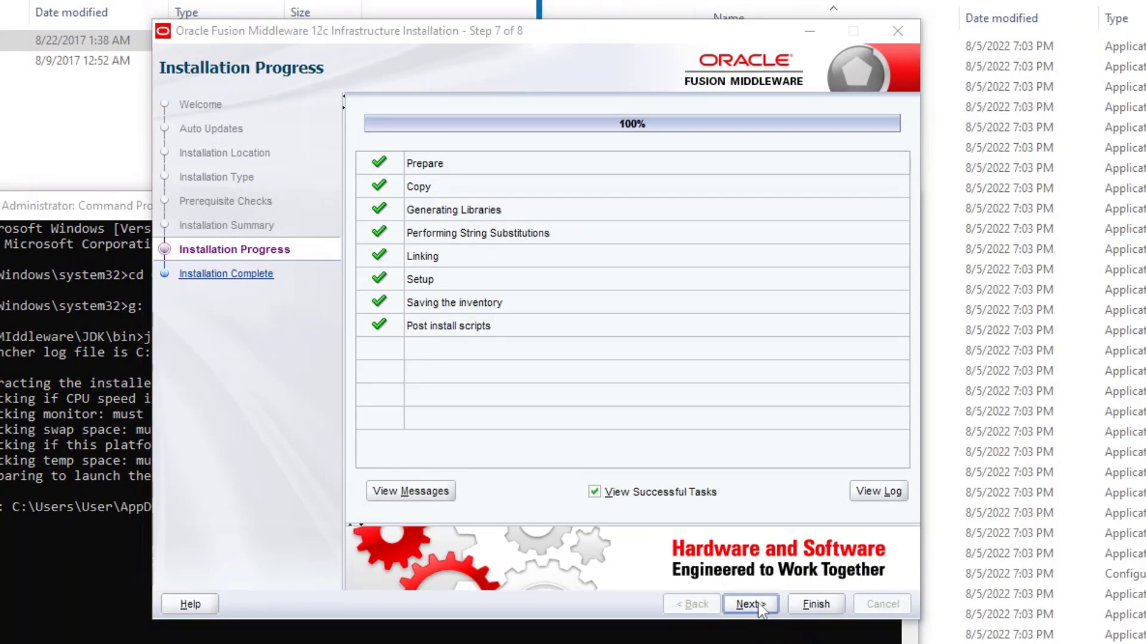
{"action": "left_click", "coordinate": [751, 605]}
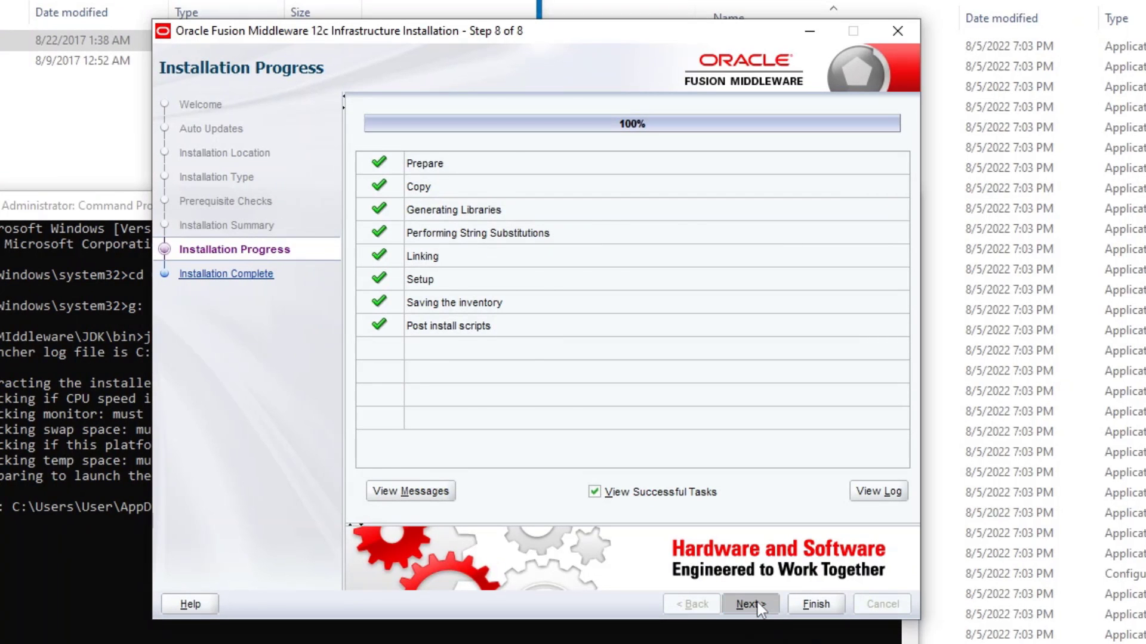
Step: Finish the Infrastructure installer, close the Command Prompt, and return to G:\Software
{"action": "left_click", "coordinate": [815, 604]}
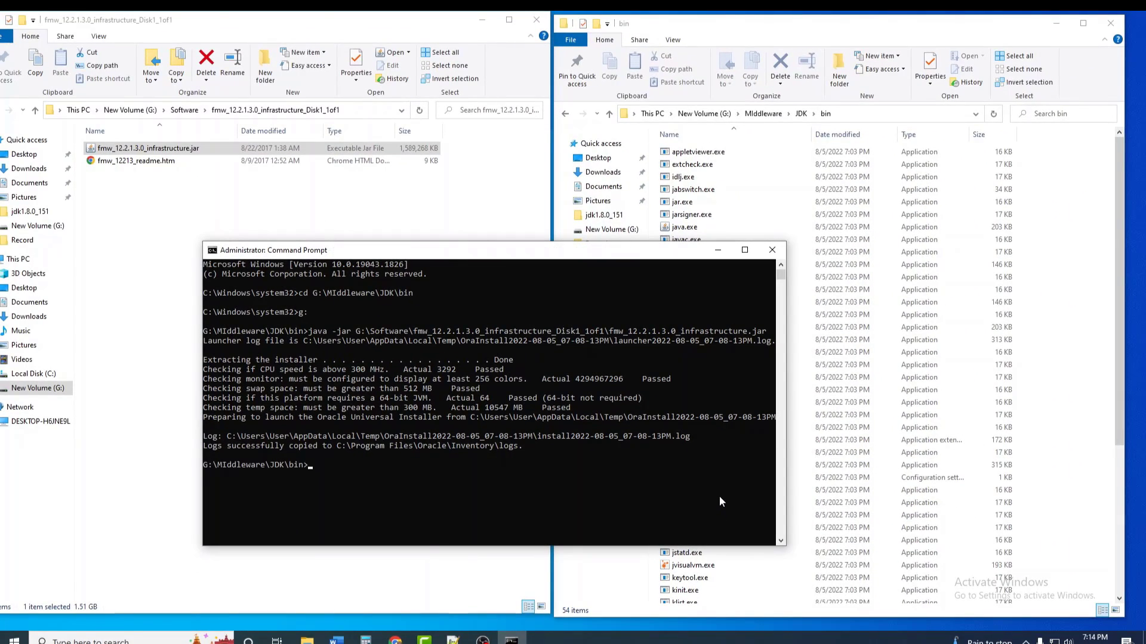
{"action": "left_click", "coordinate": [772, 251]}
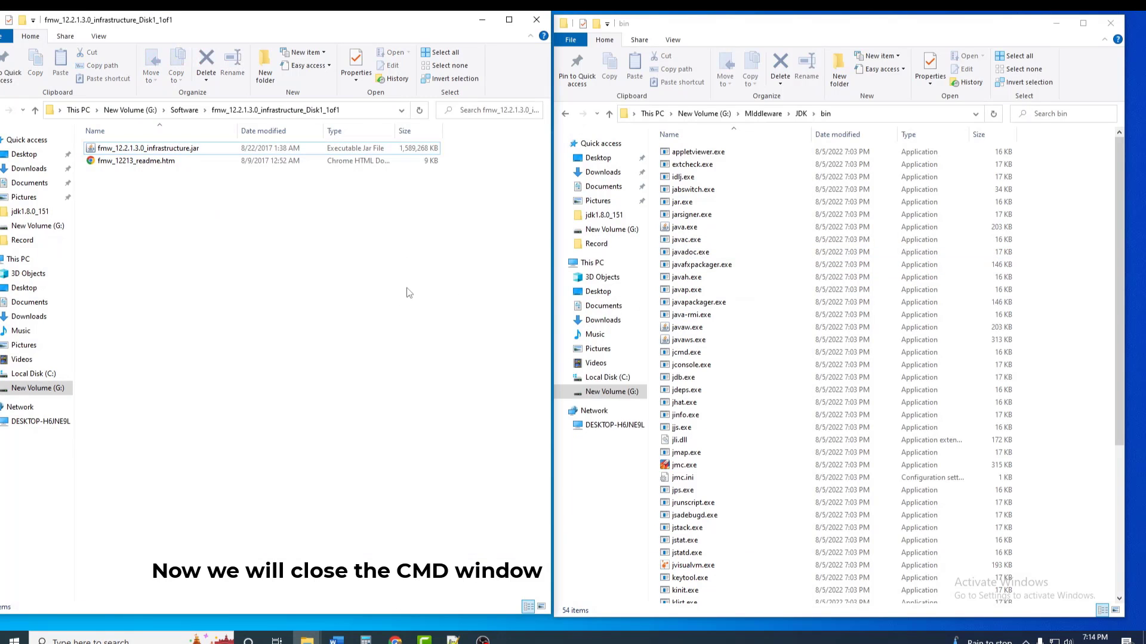
{"action": "mouse_move", "coordinate": [358, 24]}
{"action": "left_mouse_down"}
{"action": "mouse_move", "coordinate": [402, 31]}
{"action": "mouse_move", "coordinate": [358, 37]}
{"action": "left_mouse_up"}
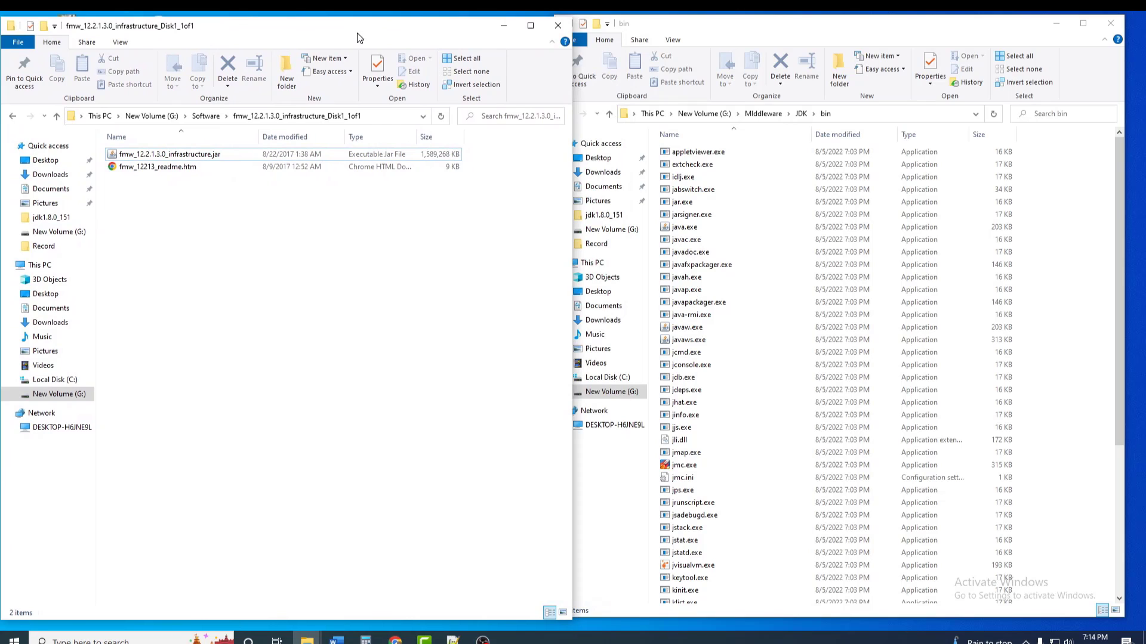
{"action": "left_click", "coordinate": [14, 117]}
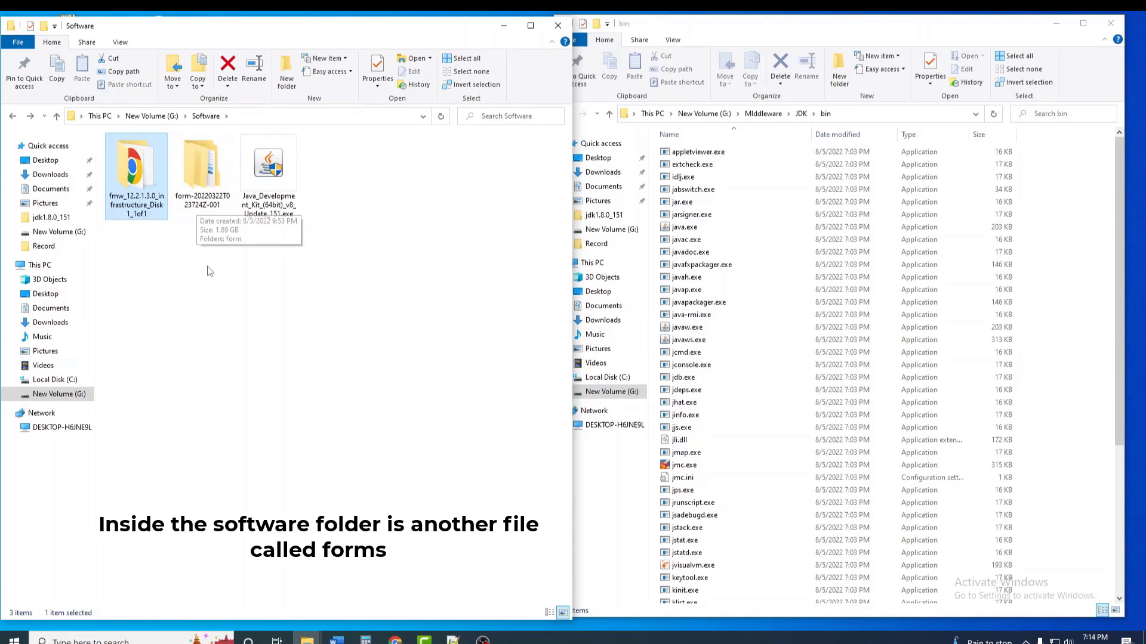
Step: Run setup_fmw_12.2.1.3.0_fr_win64.exe from form-20220322T023724Z-001\form as administrator
{"action": "double_click", "coordinate": [214, 199]}
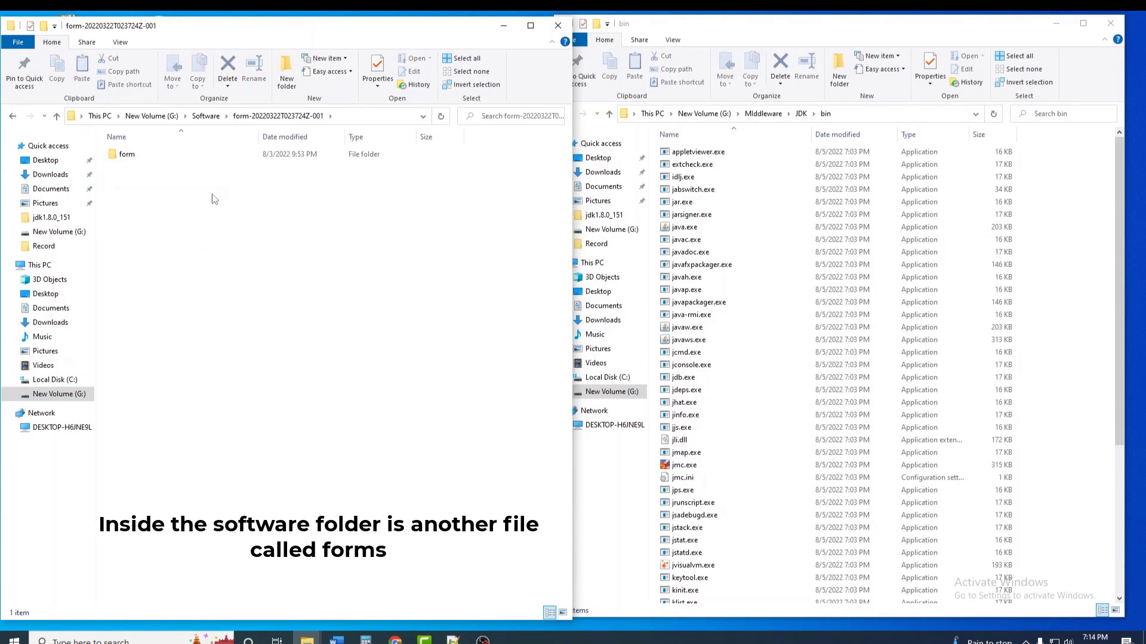
{"action": "double_click", "coordinate": [130, 155]}
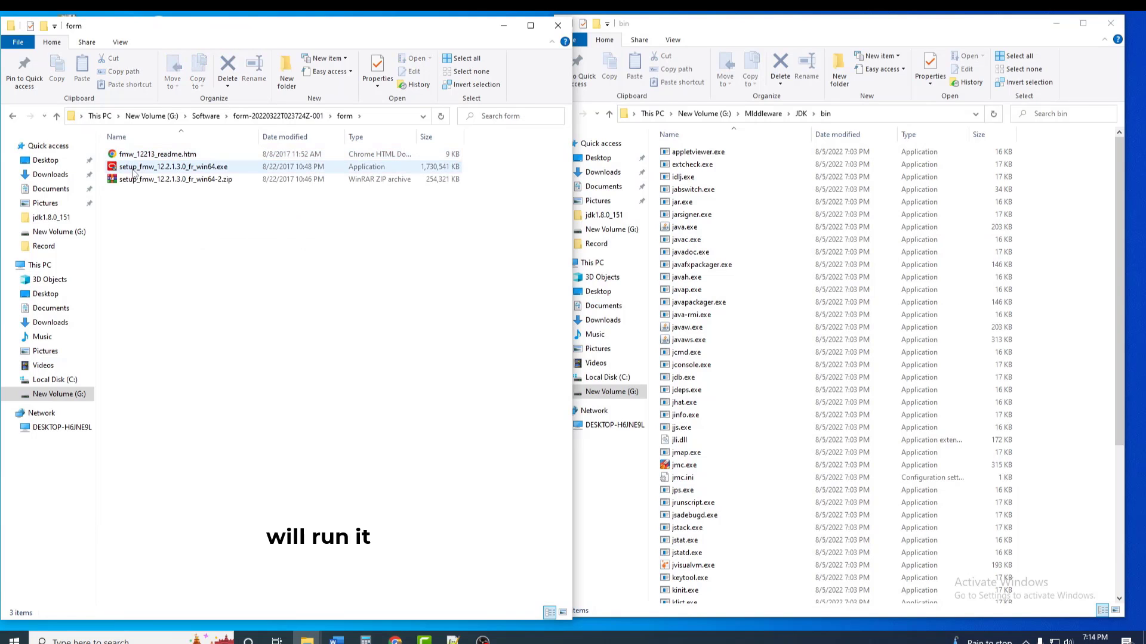
{"action": "left_click", "coordinate": [134, 171]}
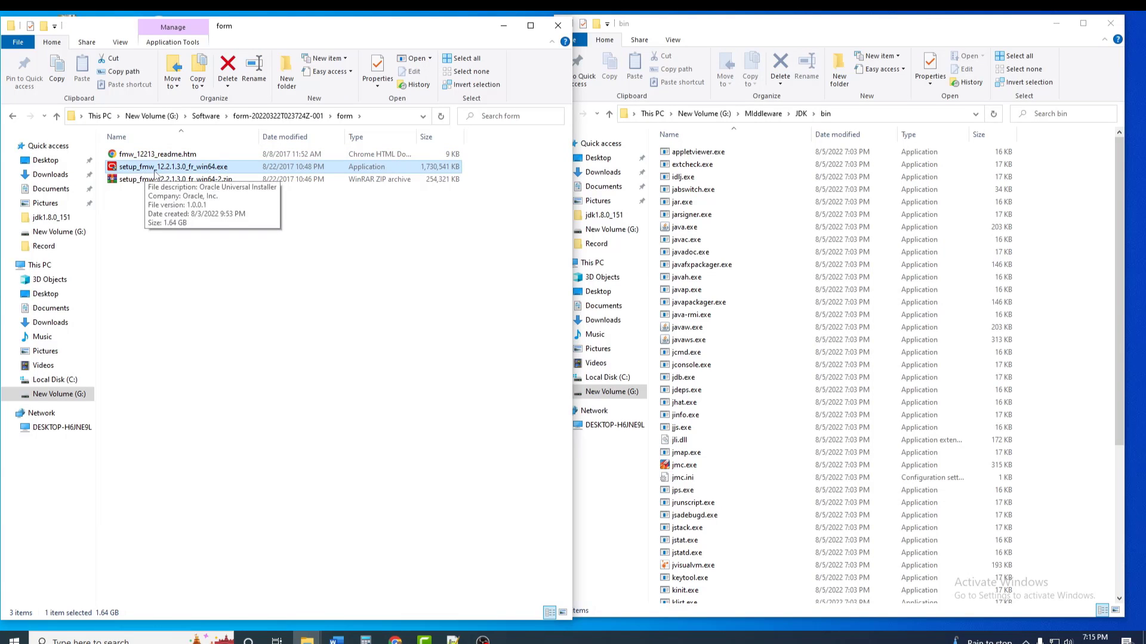
{"action": "right_click", "coordinate": [159, 169]}
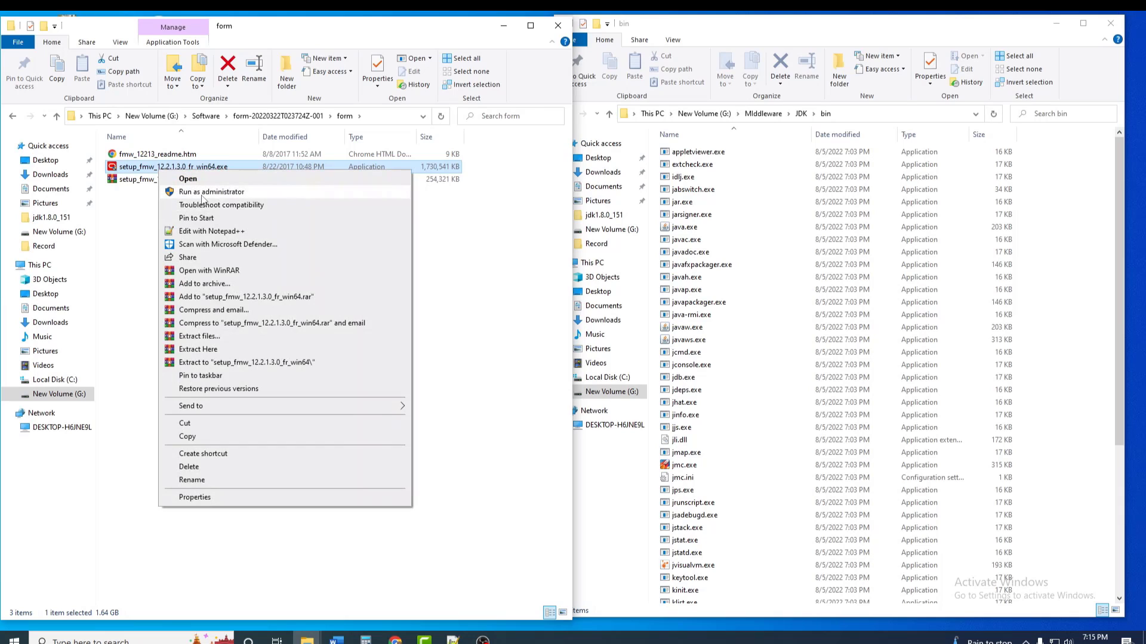
{"action": "left_click", "coordinate": [256, 194]}
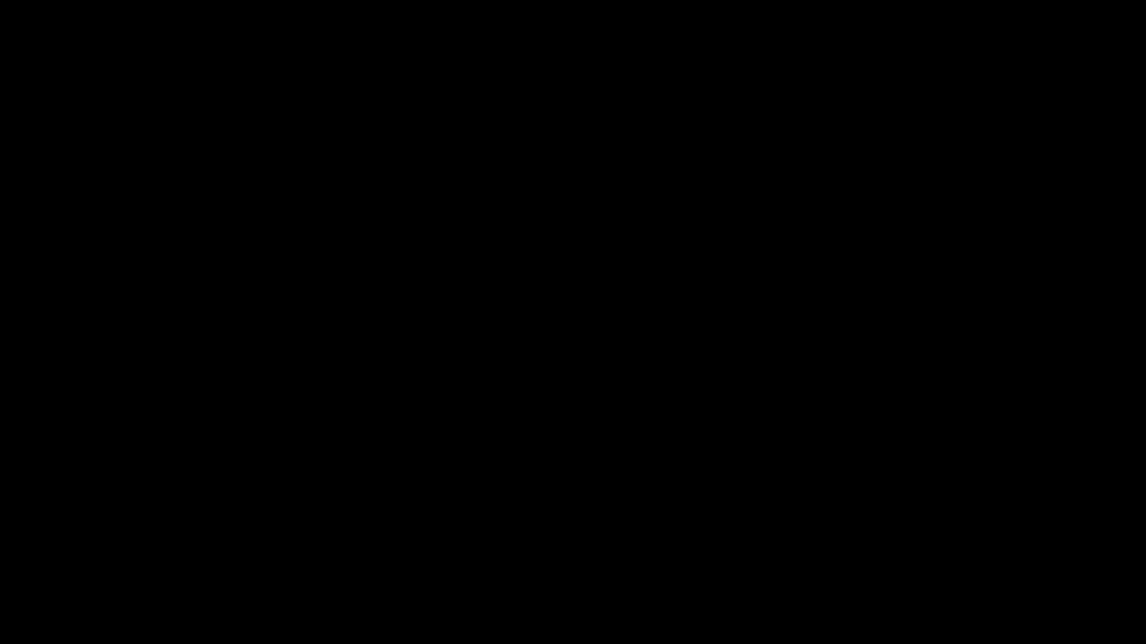
Step: Approve the User Account Control prompt so the Forms and Reports installer launches
{"action": "left_click", "coordinate": [513, 401]}
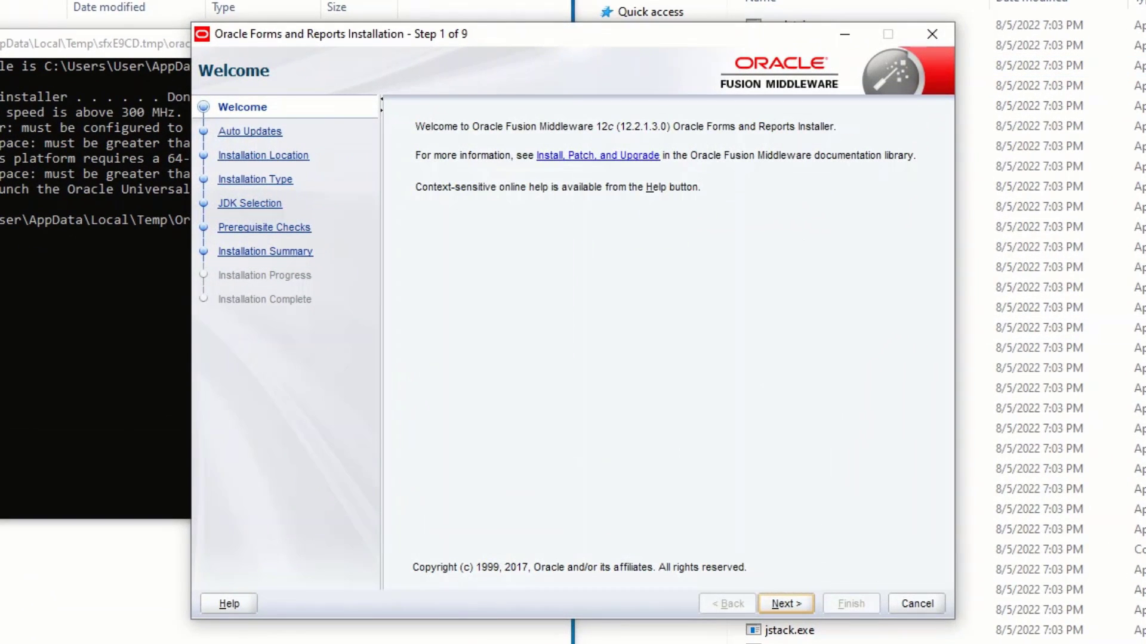
Step: Skip the Welcome page and select G:\Middleware\Product as the Oracle Home
{"action": "left_click", "coordinate": [786, 604]}
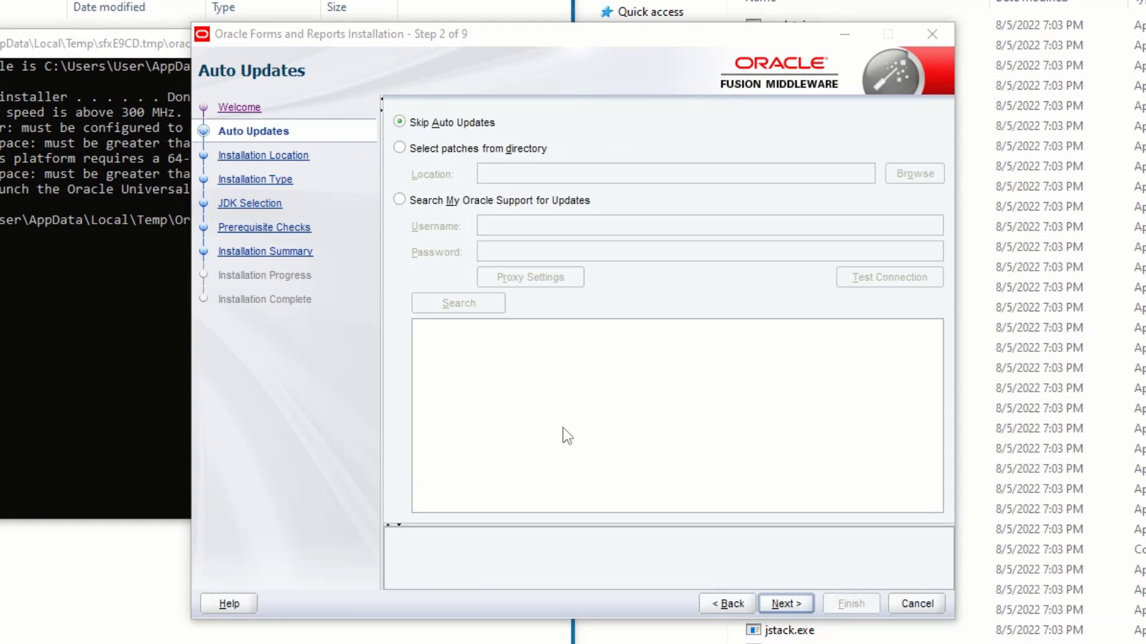
{"action": "left_click", "coordinate": [788, 603]}
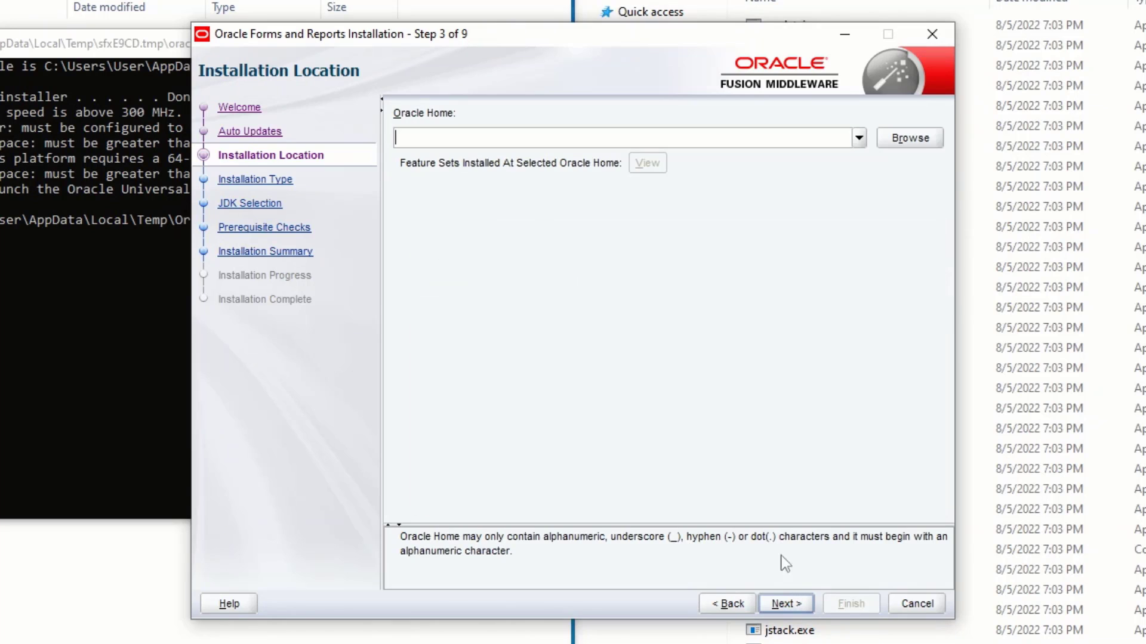
{"action": "left_click", "coordinate": [860, 140]}
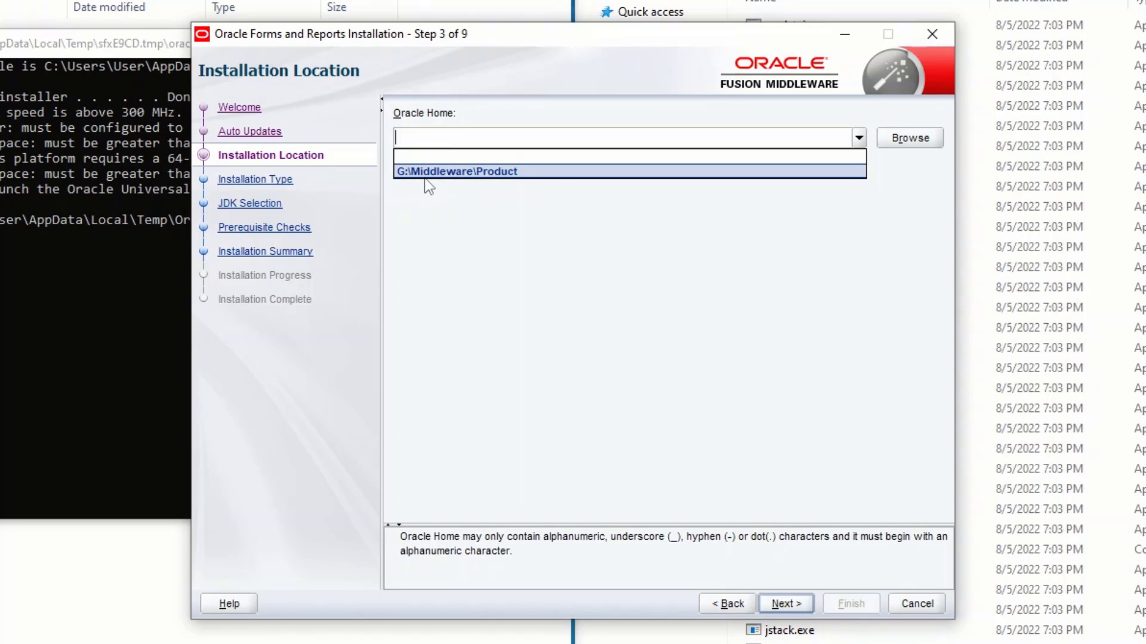
{"action": "left_click", "coordinate": [514, 177]}
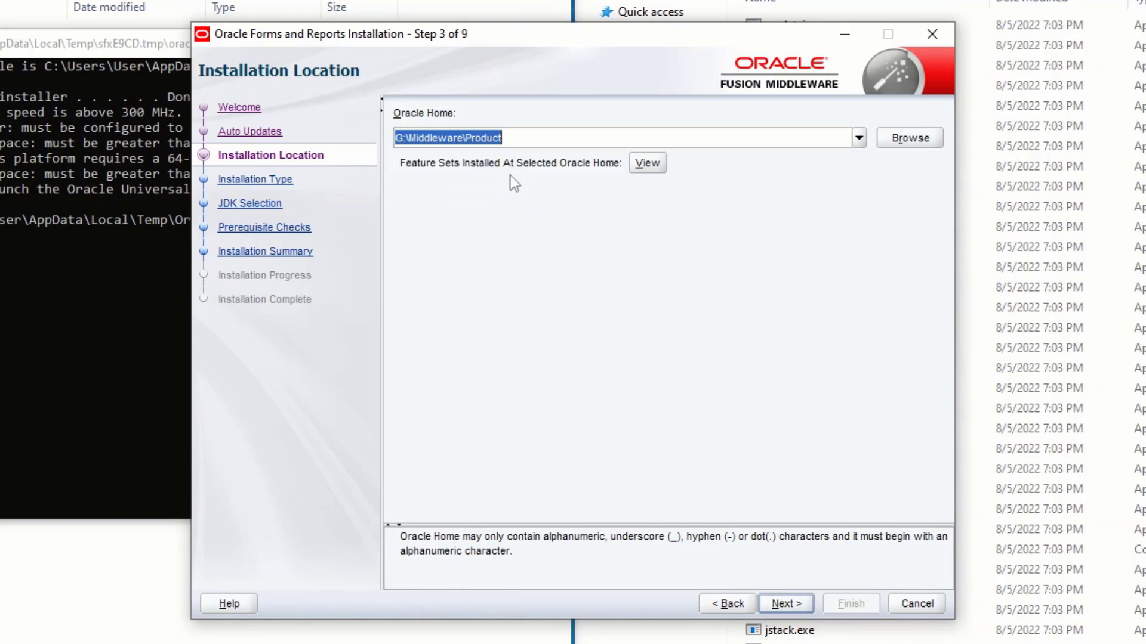
{"action": "left_click", "coordinate": [787, 604]}
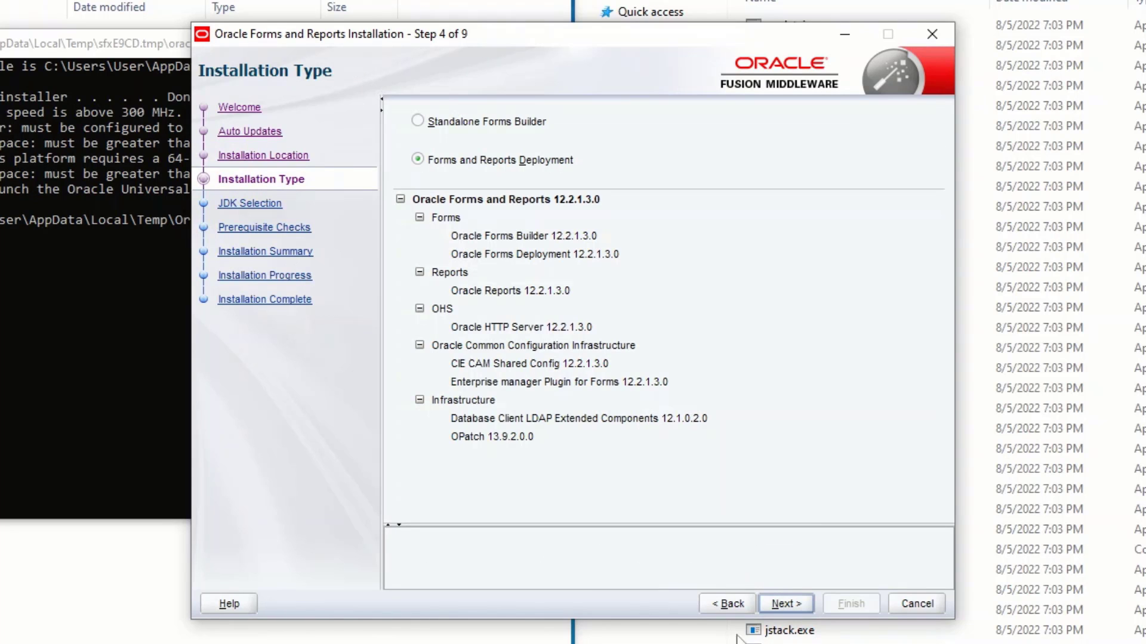
Step: Keep Forms and Reports Deployment and set the JDK Home to G:\Middleware\JDK
{"action": "left_click", "coordinate": [784, 605]}
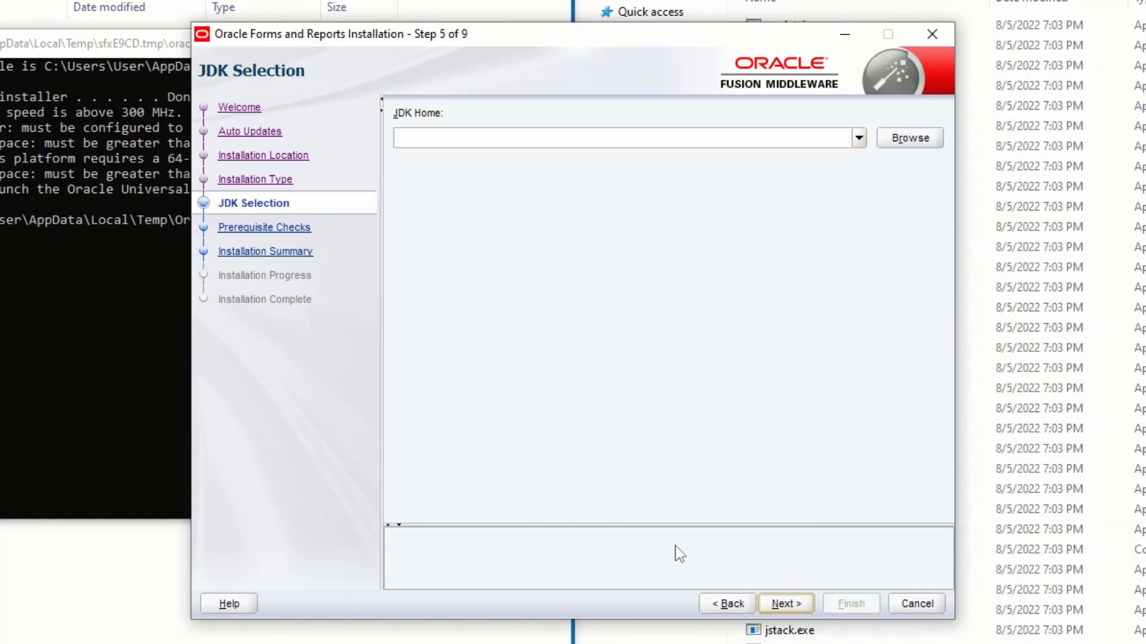
{"action": "left_click", "coordinate": [859, 138]}
{"action": "left_click", "coordinate": [859, 138]}
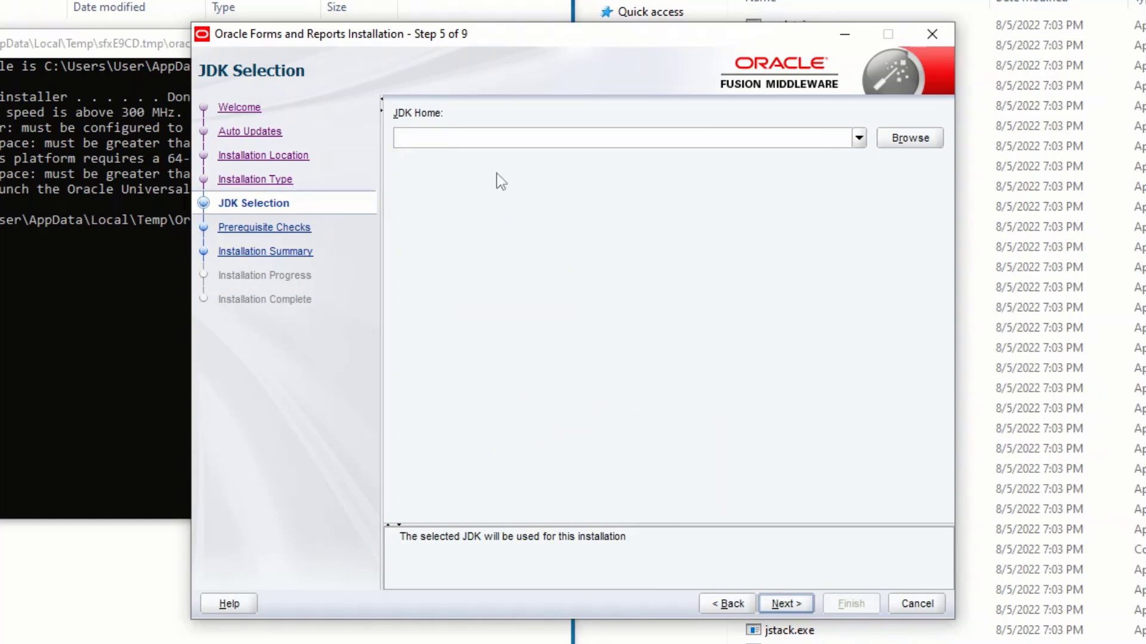
{"action": "left_click", "coordinate": [858, 138]}
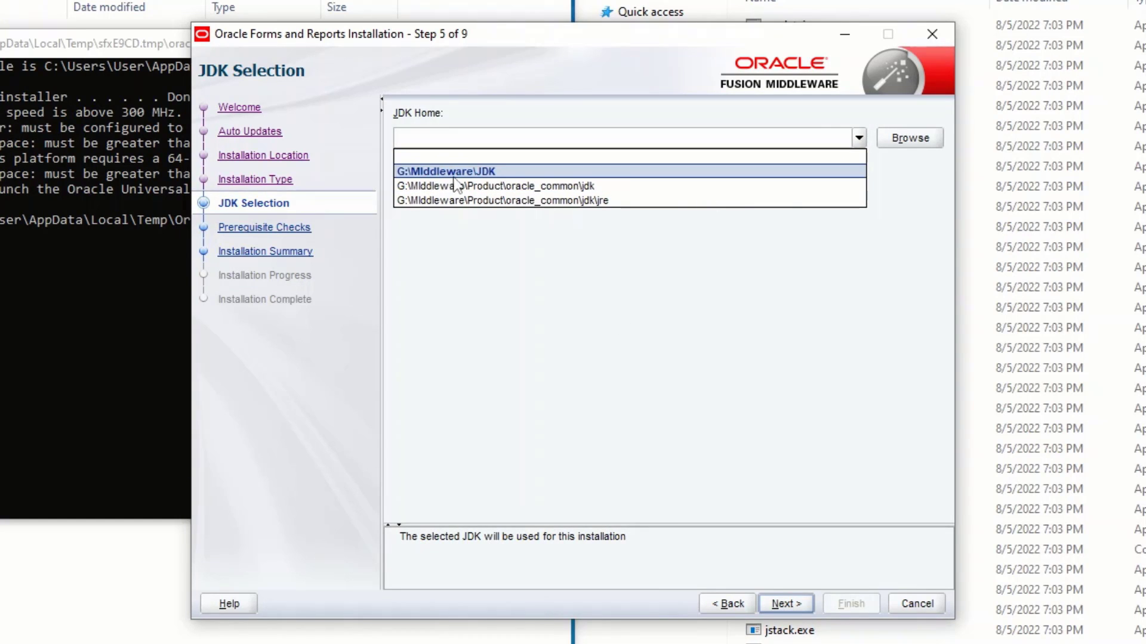
{"action": "left_click", "coordinate": [496, 173]}
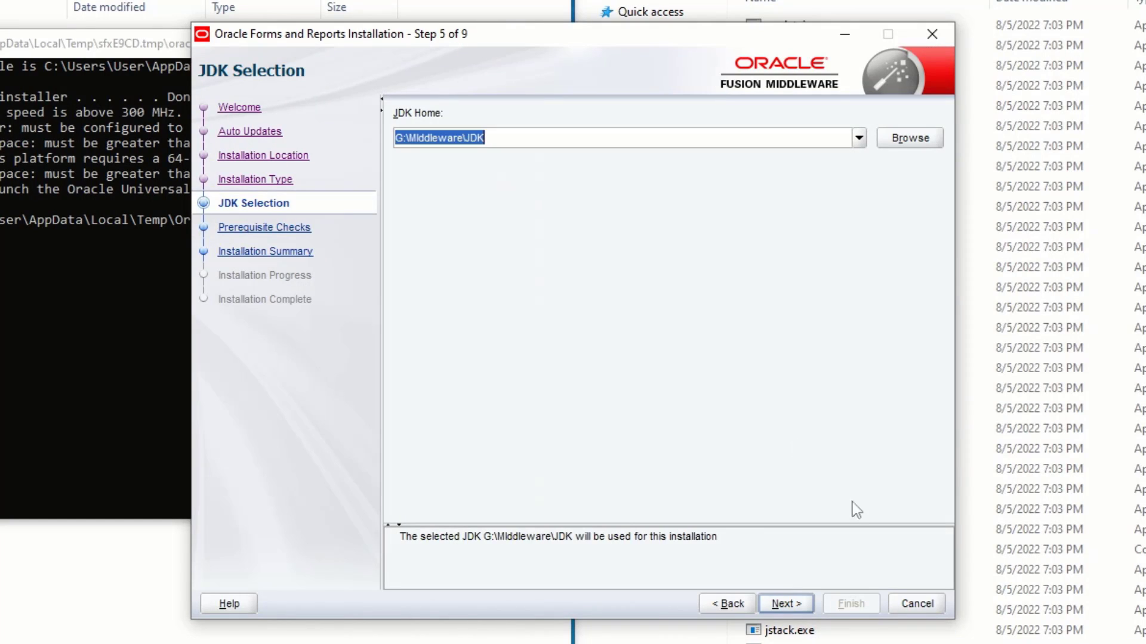
{"action": "left_click", "coordinate": [791, 604]}
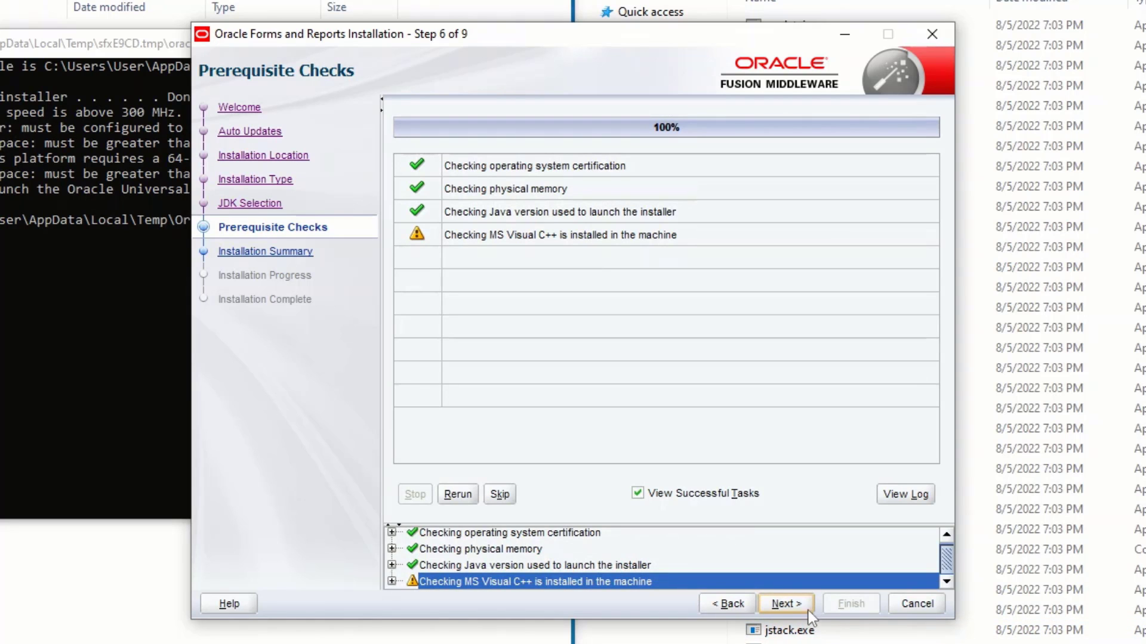
Step: Start the Forms and Reports install from the summary and continue once it reaches 100%
{"action": "left_click", "coordinate": [796, 607]}
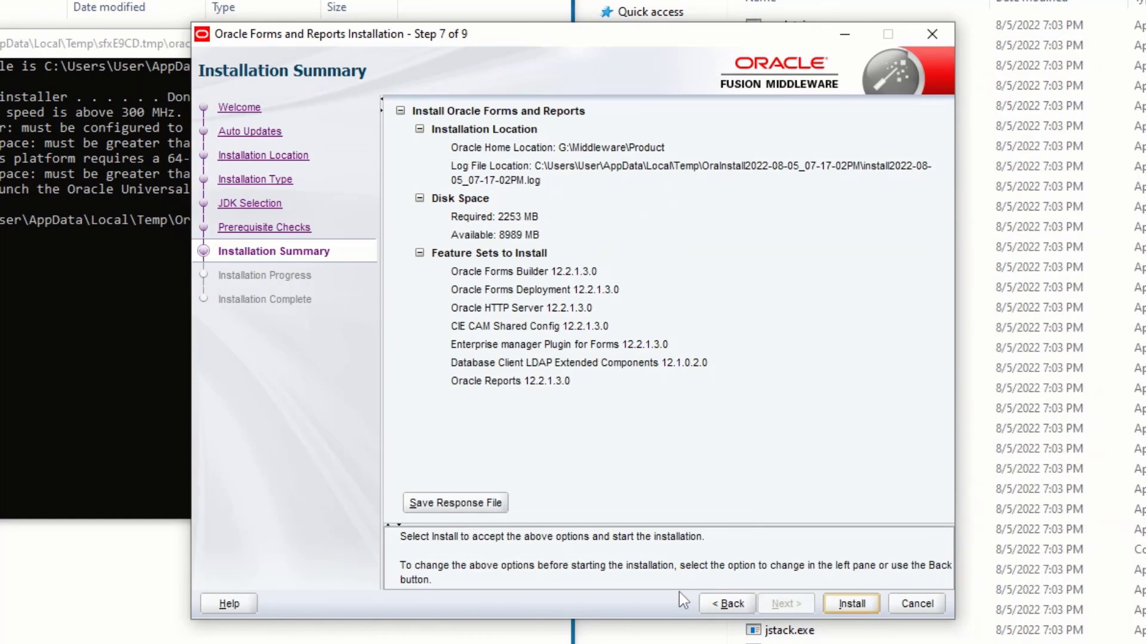
{"action": "left_click", "coordinate": [852, 604]}
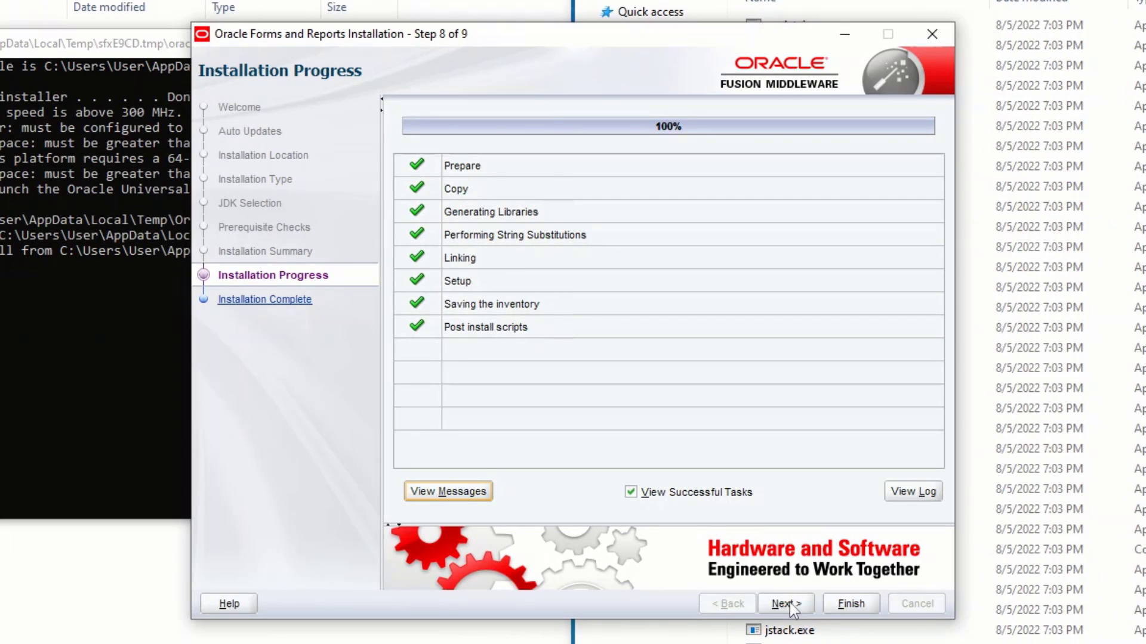
{"action": "left_click", "coordinate": [789, 603]}
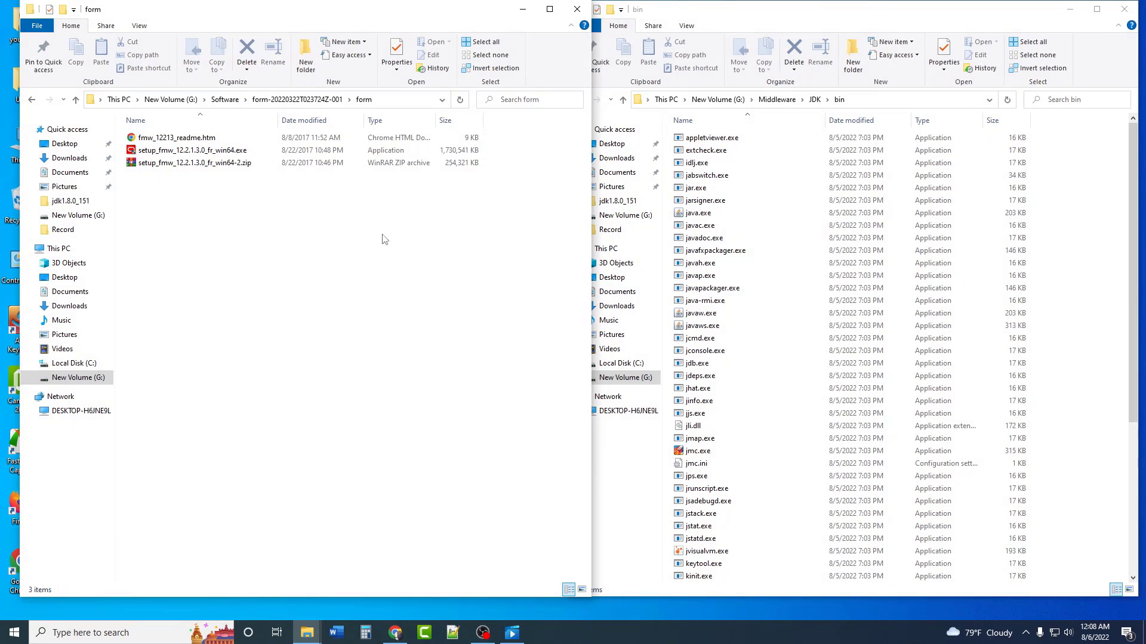
Step: Browse to G:\Middleware\Product\oracle_common\bin and run rcu.bat as administrator
{"action": "left_click", "coordinate": [578, 10]}
{"action": "double_click", "coordinate": [813, 11]}
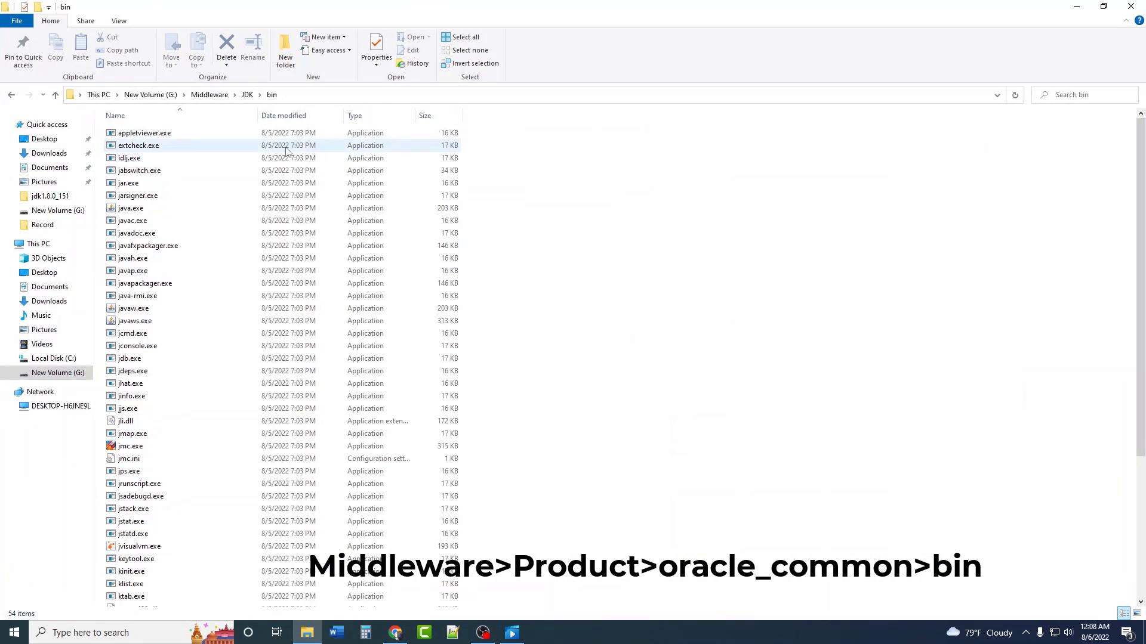
{"action": "left_click", "coordinate": [210, 94]}
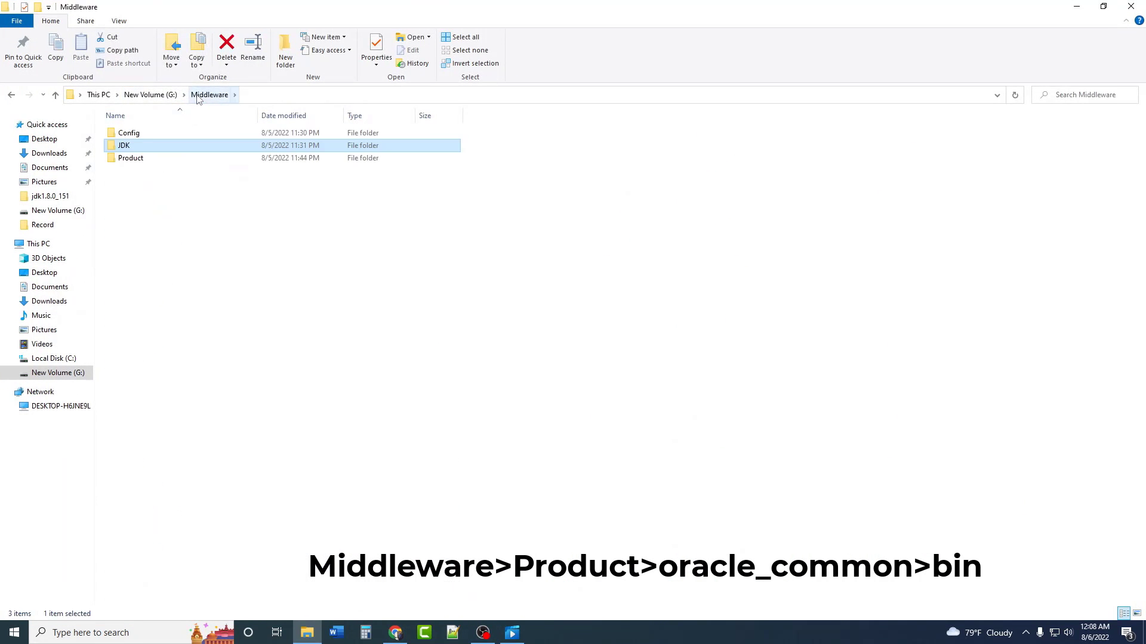
{"action": "double_click", "coordinate": [131, 158]}
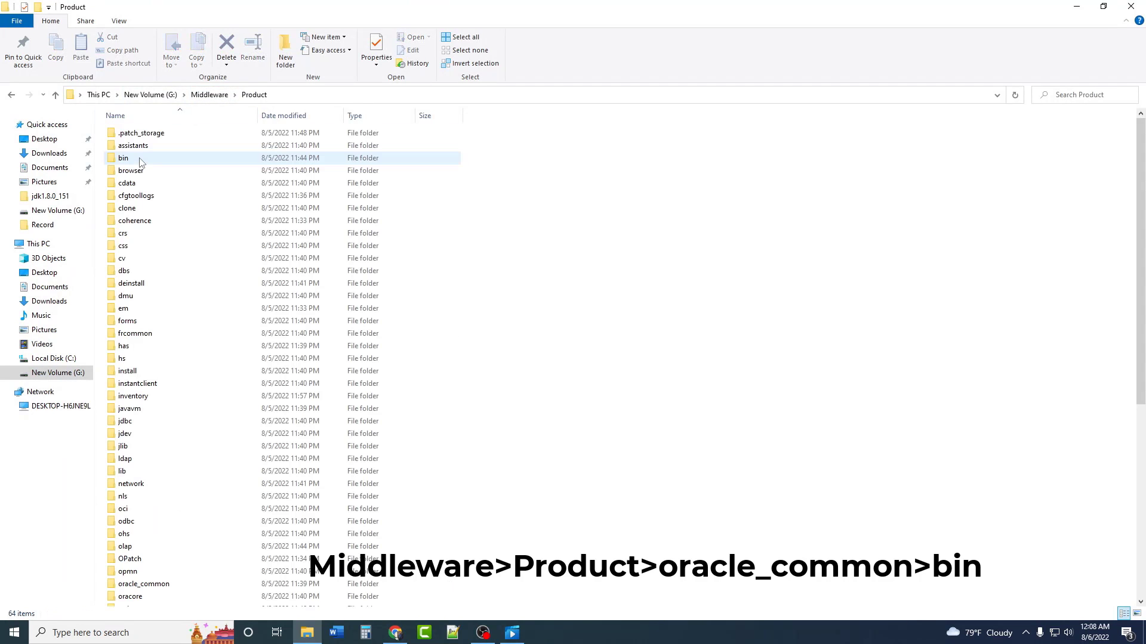
{"action": "double_click", "coordinate": [154, 584]}
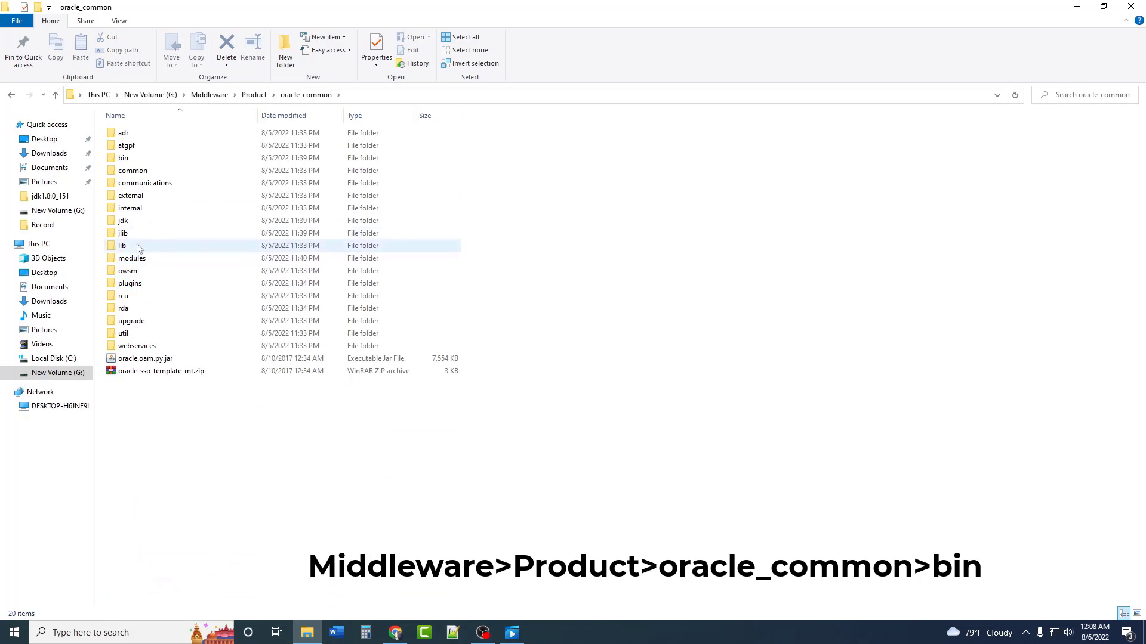
{"action": "double_click", "coordinate": [124, 157]}
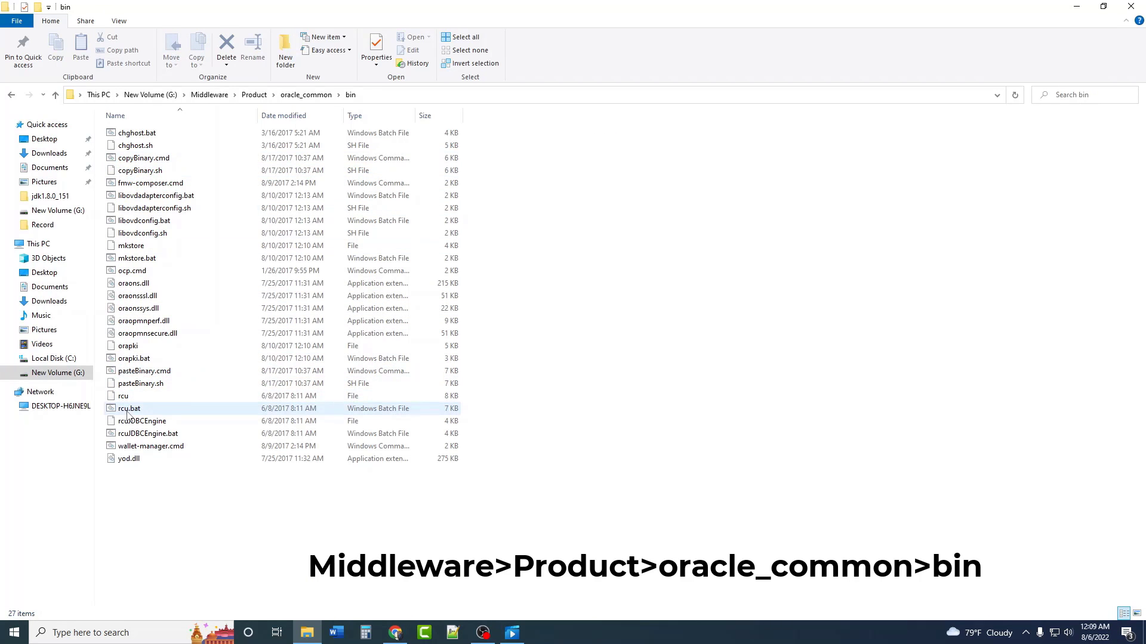
{"action": "left_click", "coordinate": [147, 412]}
{"action": "right_click", "coordinate": [147, 413]}
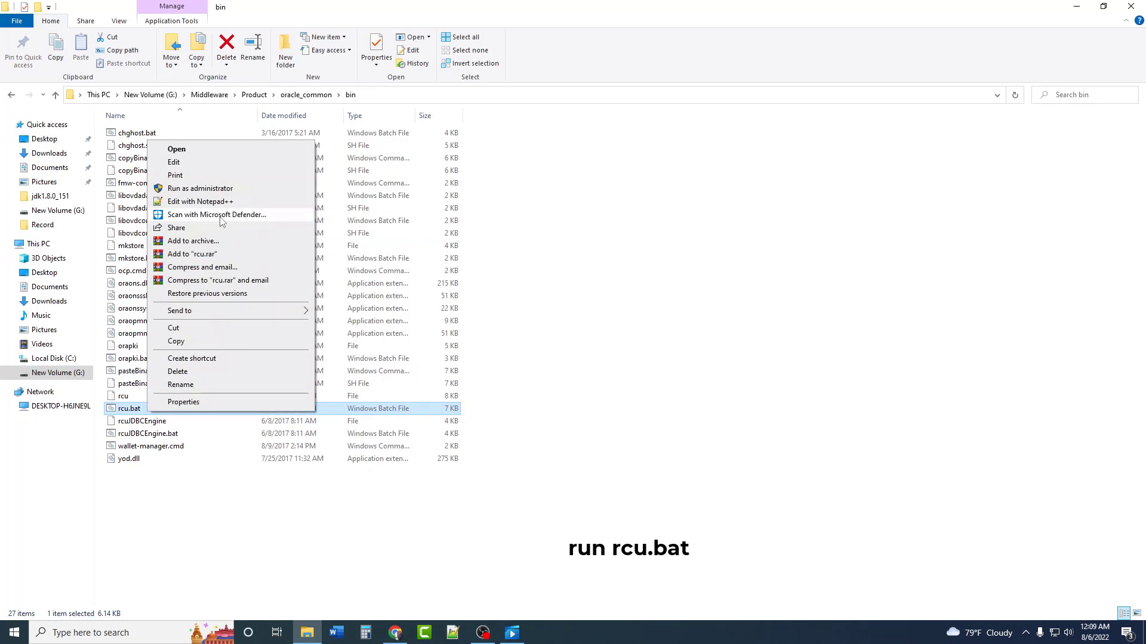
{"action": "left_click", "coordinate": [185, 189]}
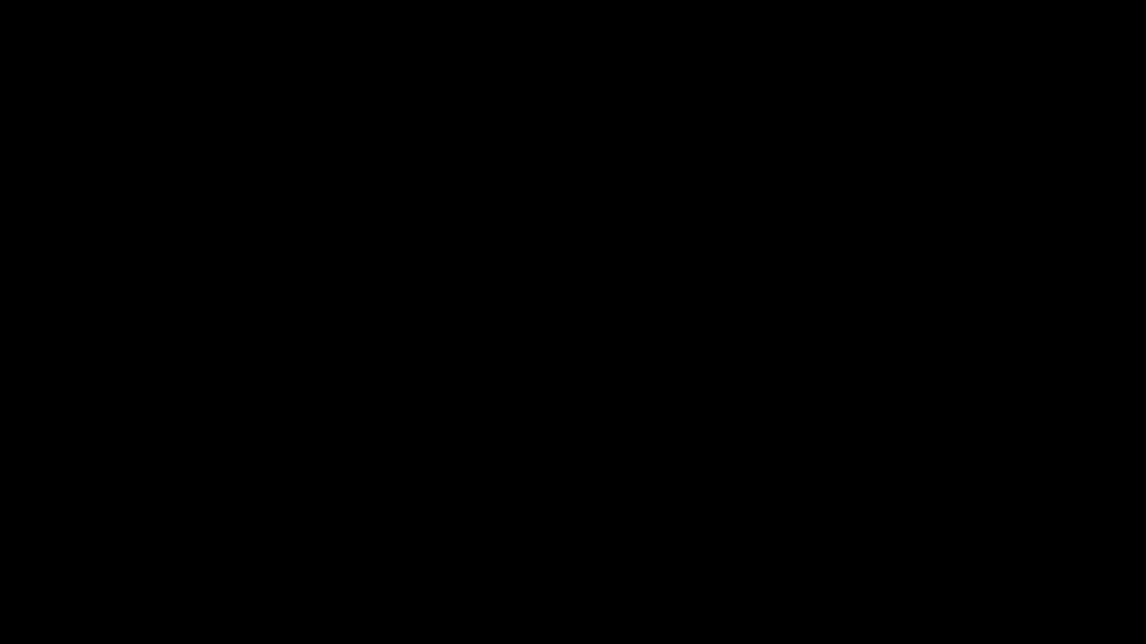
Step: Approve elevation and start Create Repository with System Load and Product Load
{"action": "left_click", "coordinate": [516, 402]}
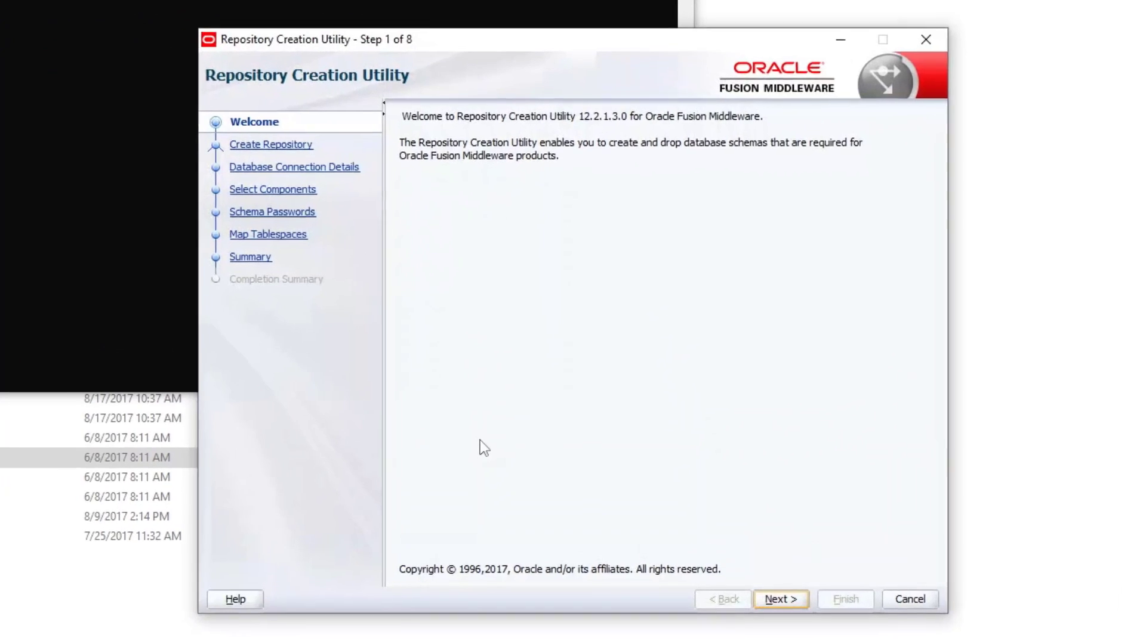
{"action": "left_click", "coordinate": [781, 599]}
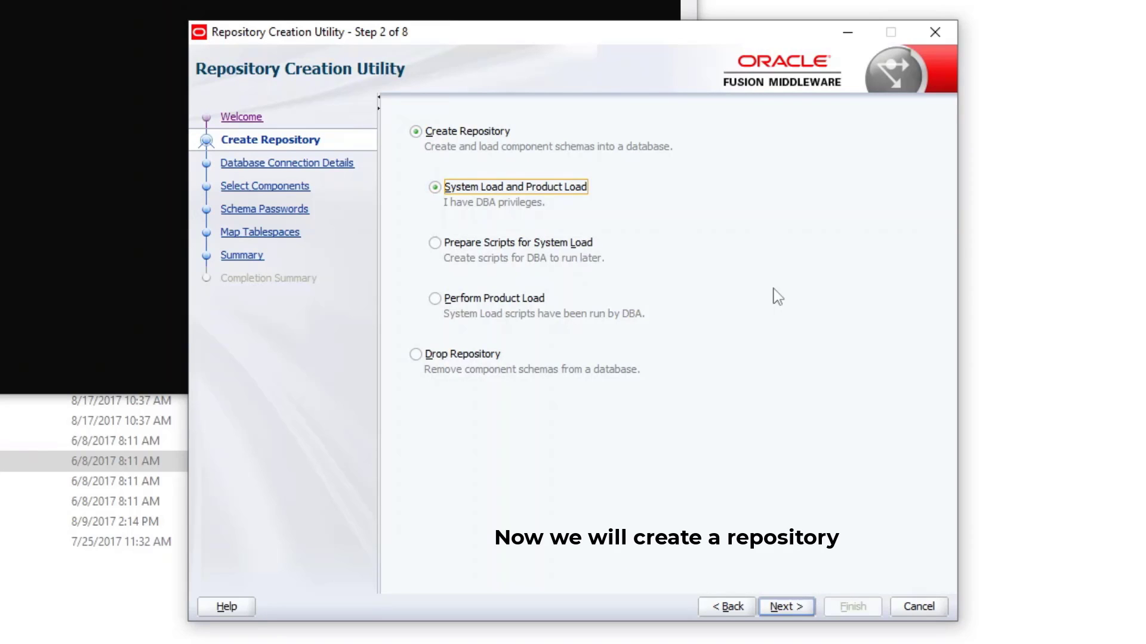
{"action": "left_click", "coordinate": [785, 609]}
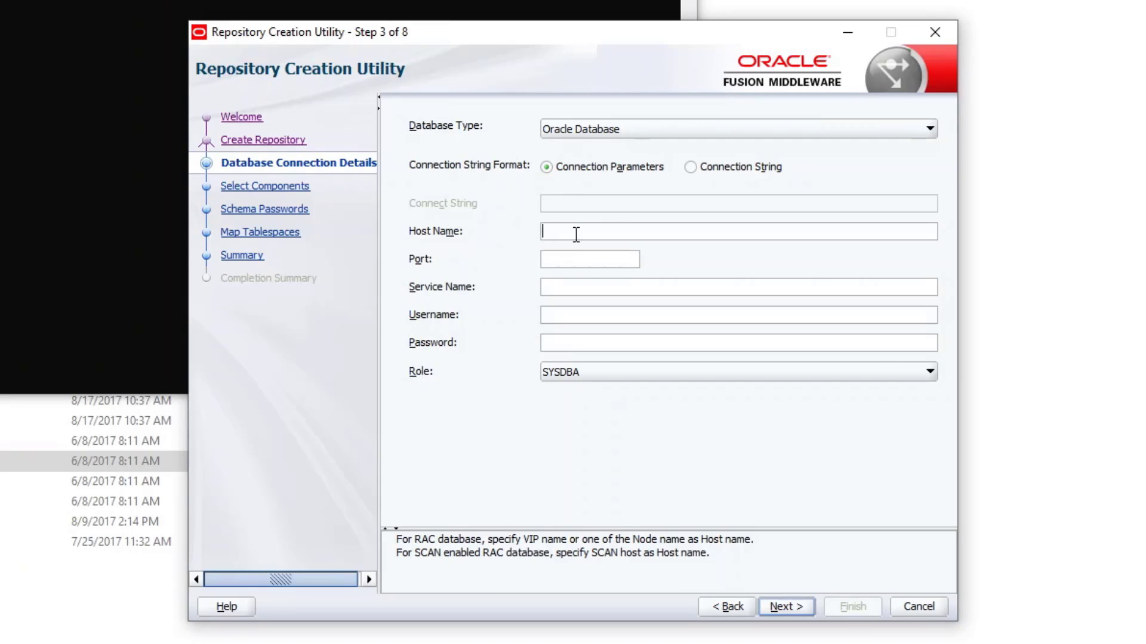
Step: Connect to database mydb on localhost port 1521 with the administrator username and password
{"action": "type", "text": "localhost"}
{"action": "key", "text": "Tab"}
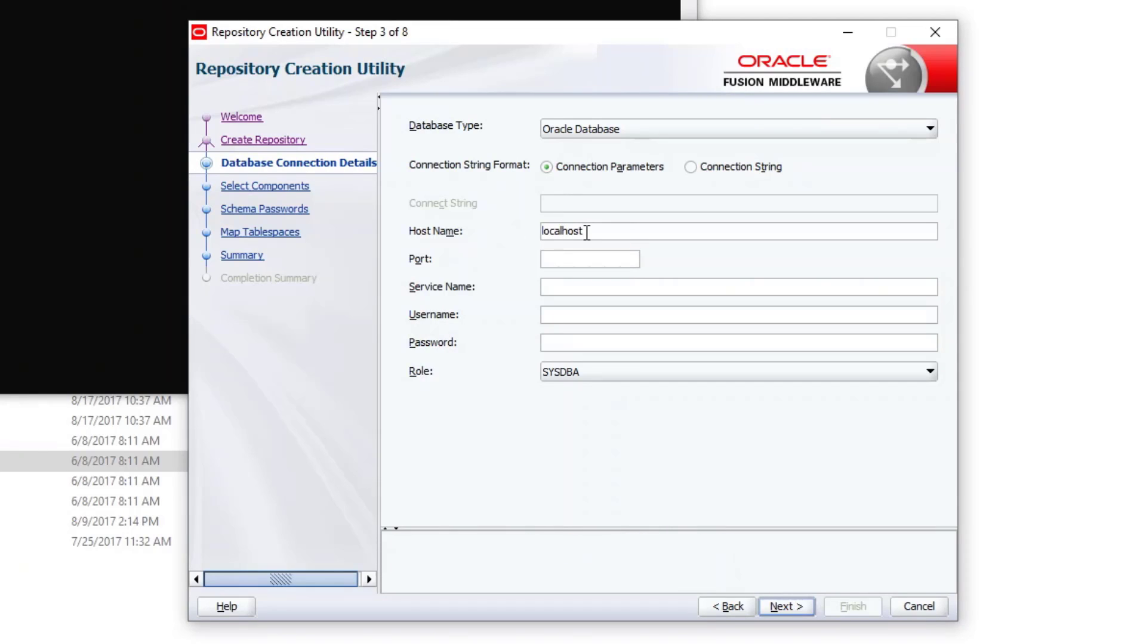
{"action": "type", "text": "1521"}
{"action": "key", "text": "Tab"}
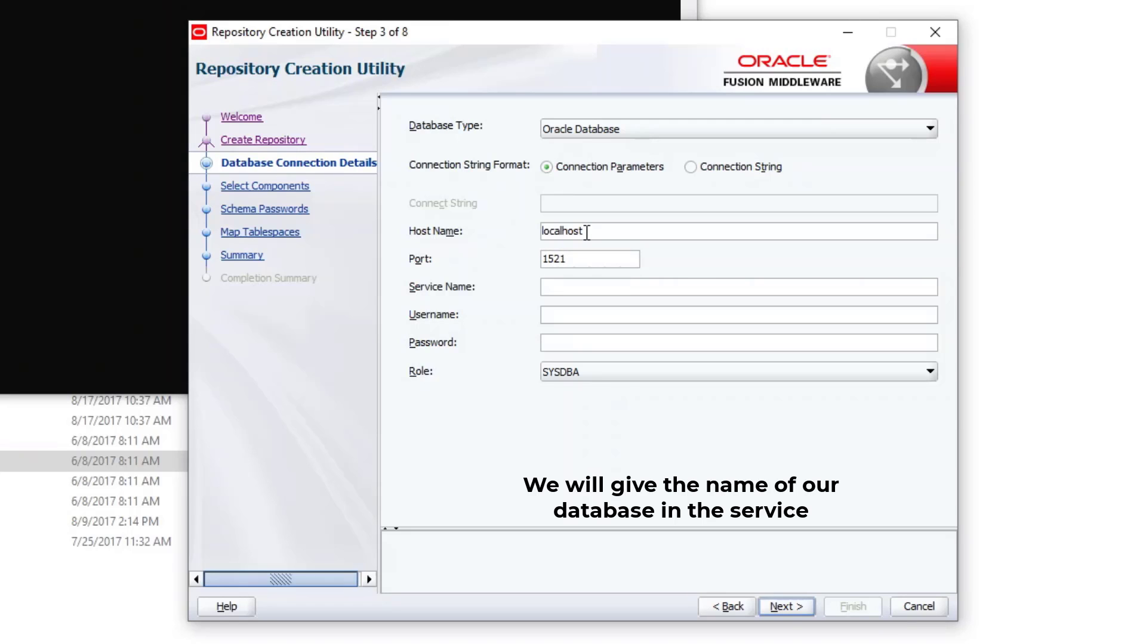
{"action": "type", "text": "mydb"}
{"action": "key", "text": "Tab"}
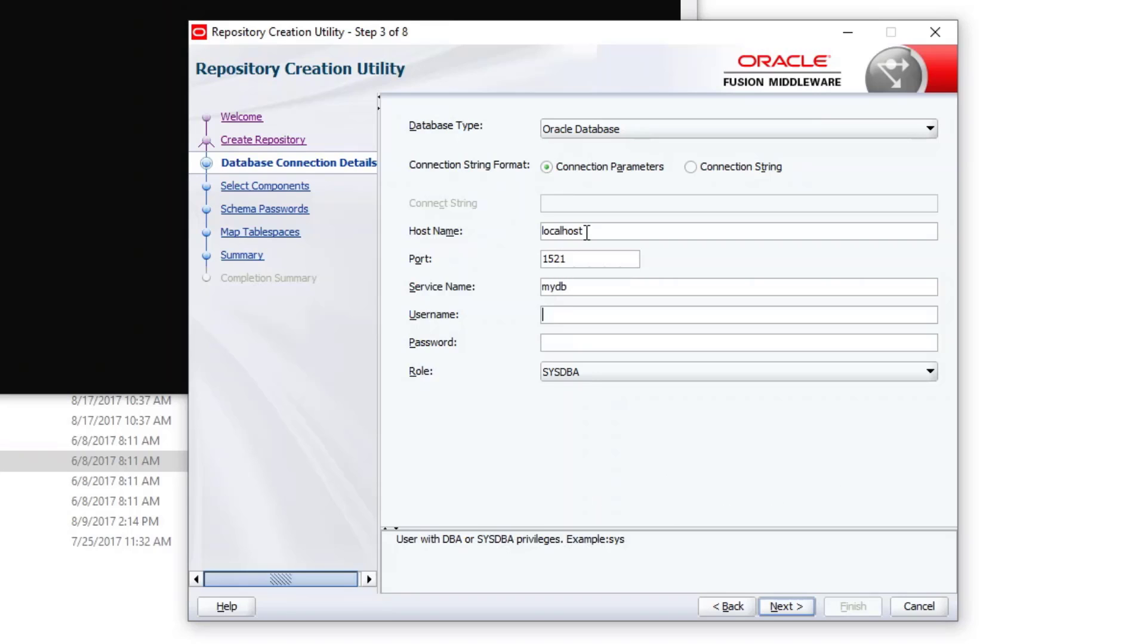
{"action": "key", "text": "Tab"}
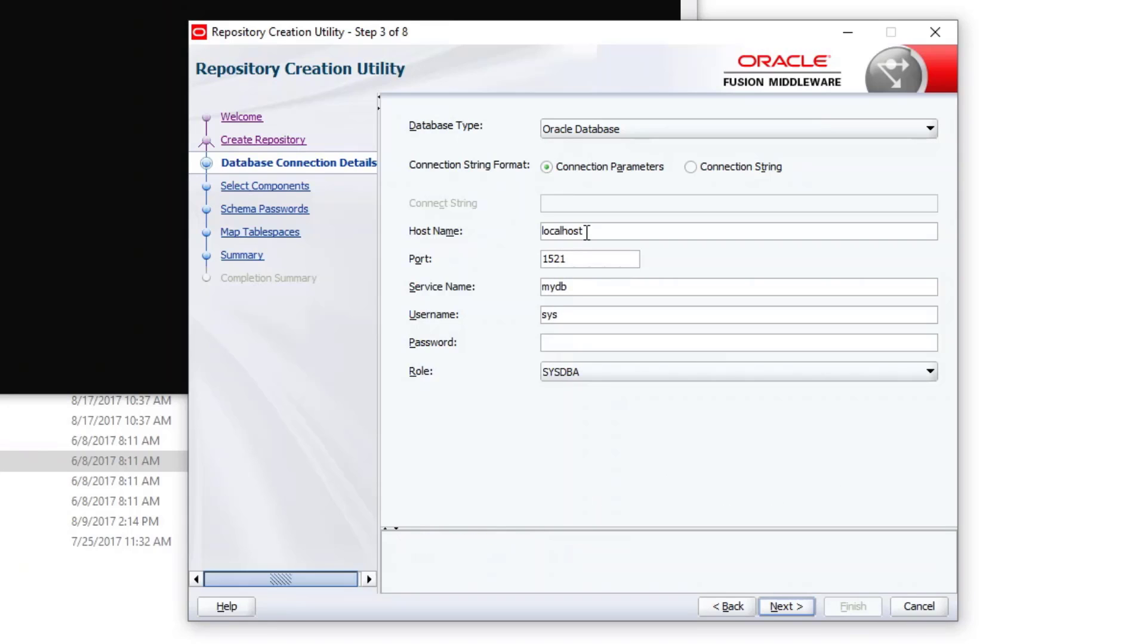
{"action": "left_click", "coordinate": [800, 615]}
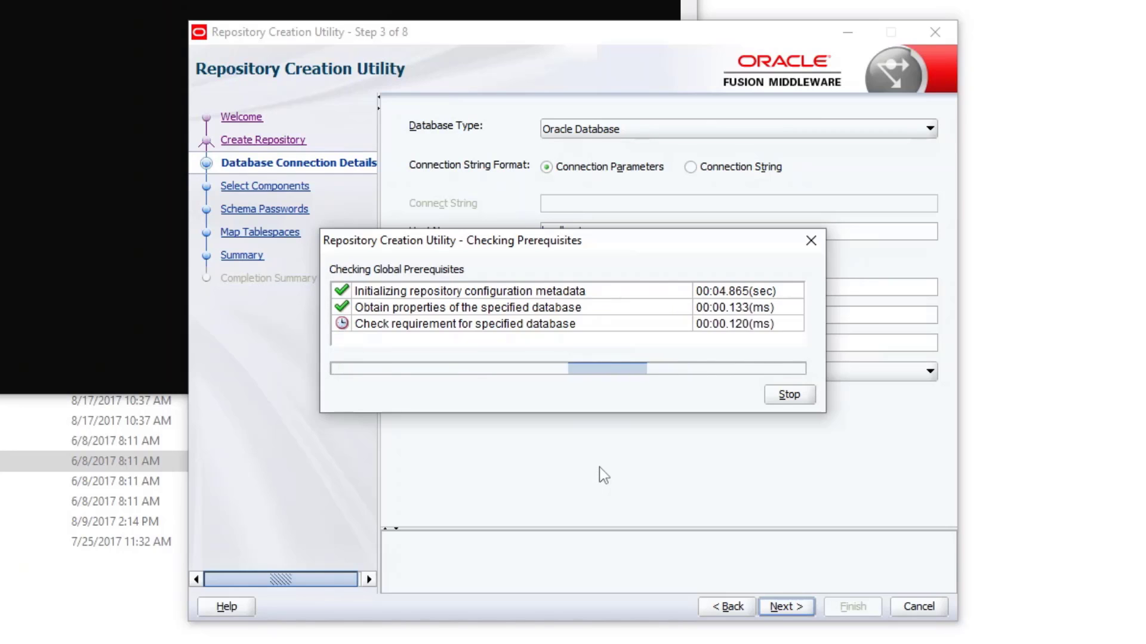
Step: Dismiss the version warning and add Oracle Platform Security Services to the DEV schemas
{"action": "left_click", "coordinate": [648, 394]}
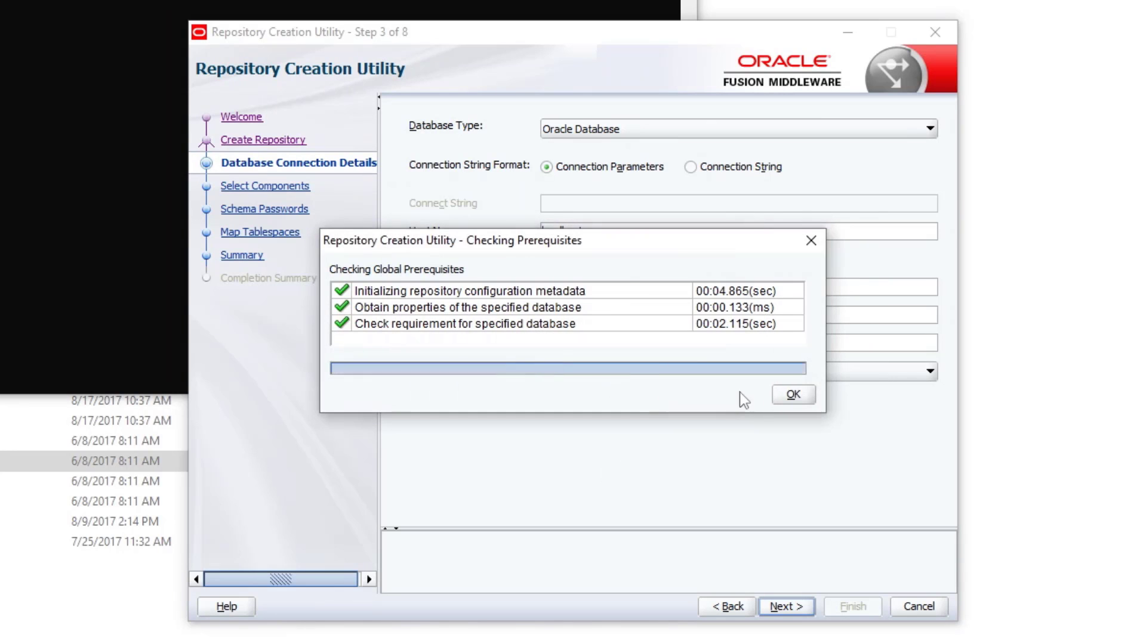
{"action": "left_click", "coordinate": [794, 395]}
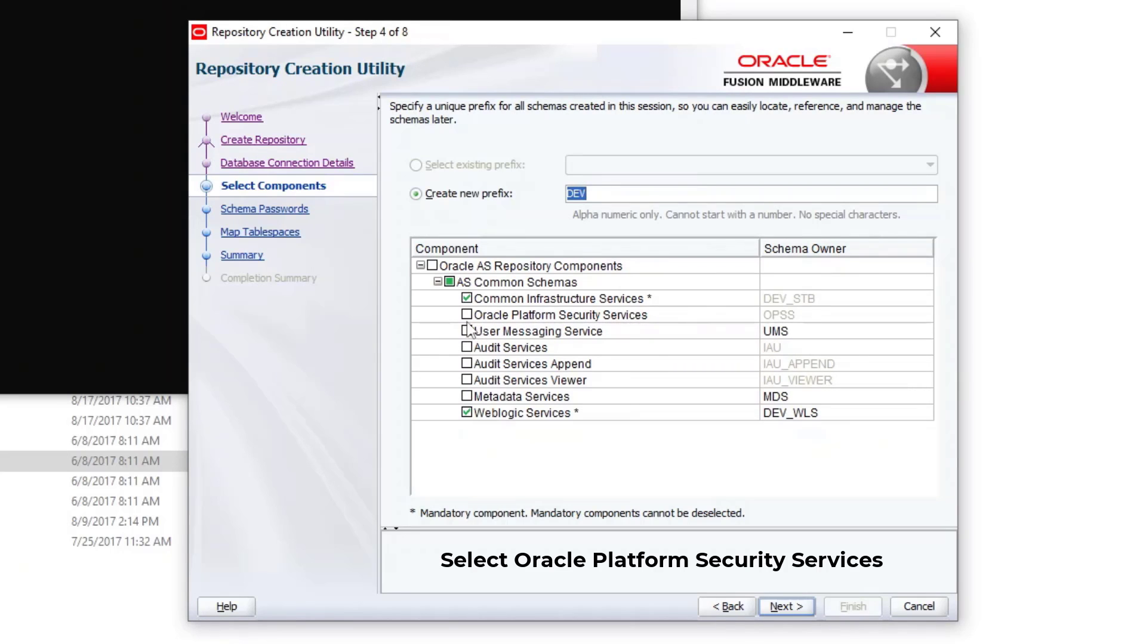
{"action": "left_click", "coordinate": [467, 316]}
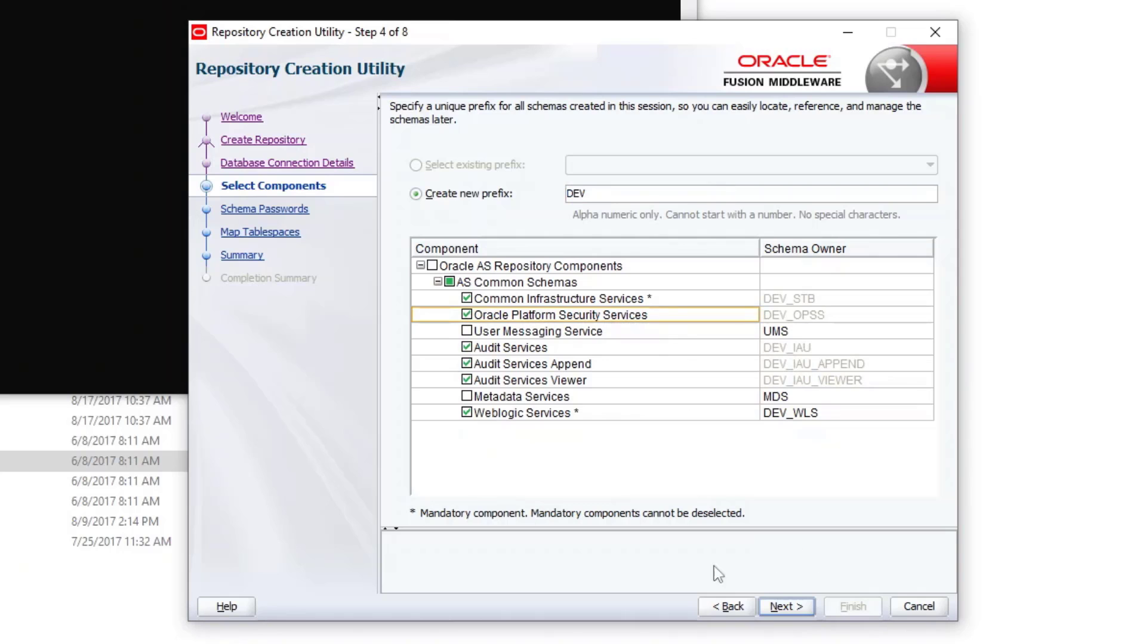
{"action": "left_click", "coordinate": [790, 607]}
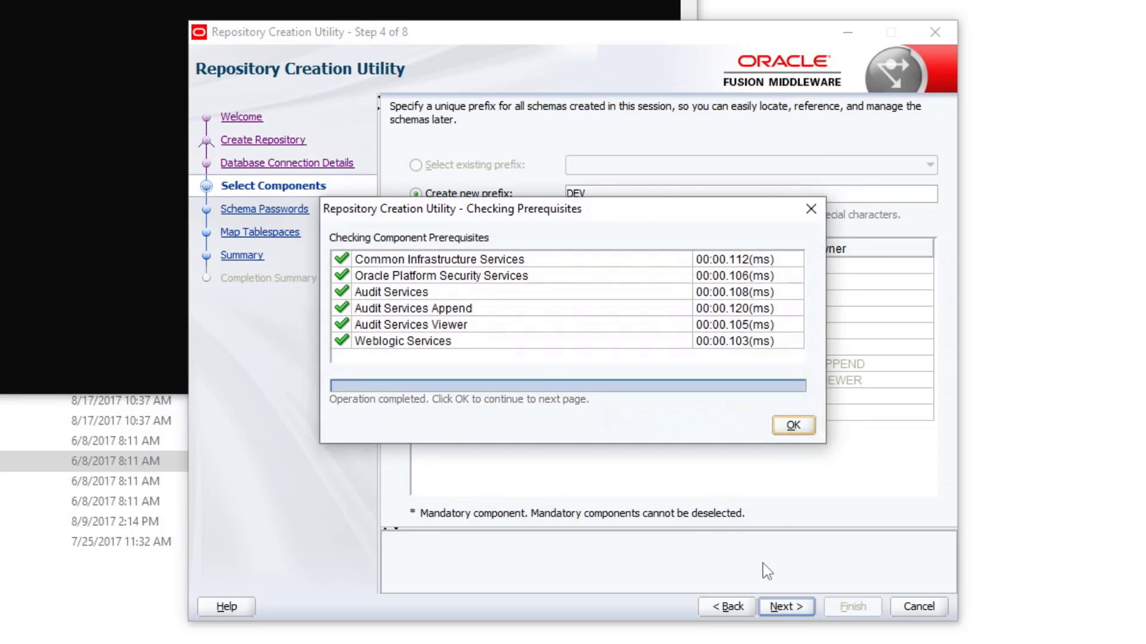
{"action": "left_click", "coordinate": [792, 425]}
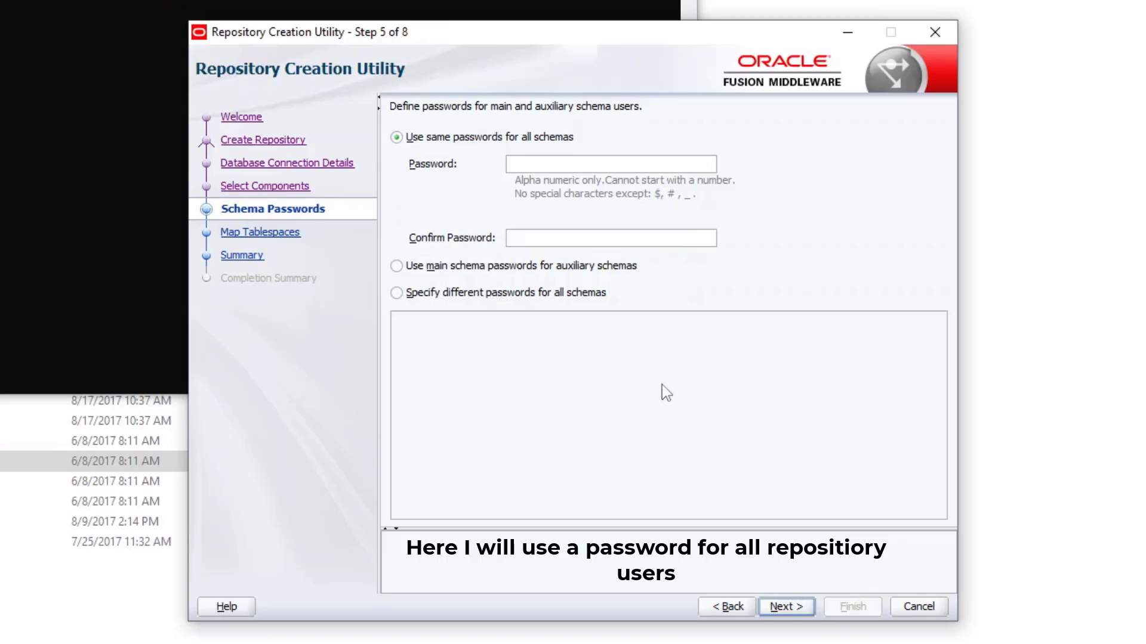
Step: Enter and confirm one shared password for all schemas
{"action": "type", "text": "*****"}
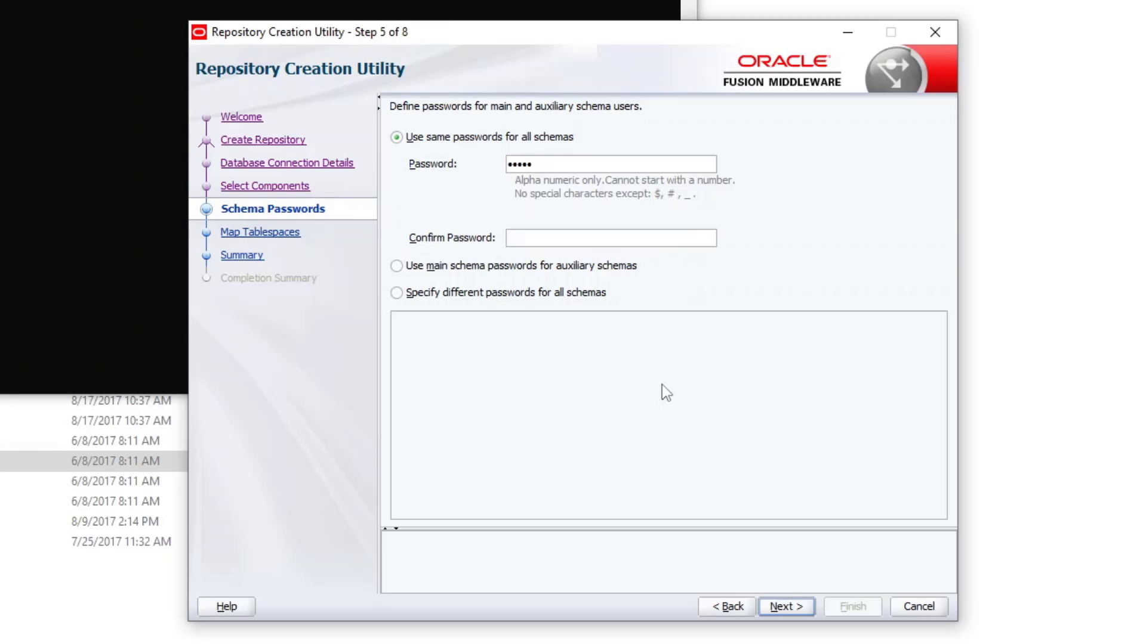
{"action": "type", "text": "***"}
{"action": "key", "text": "Tab"}
{"action": "type", "text": "*****"}
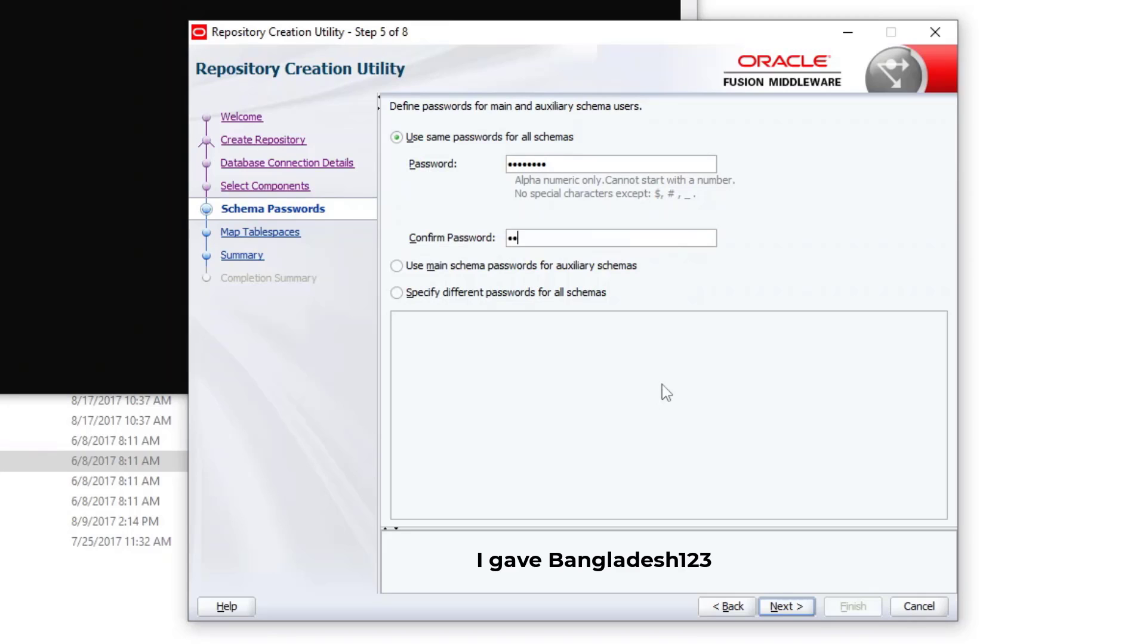
{"action": "type", "text": "***"}
{"action": "key", "text": "Return"}
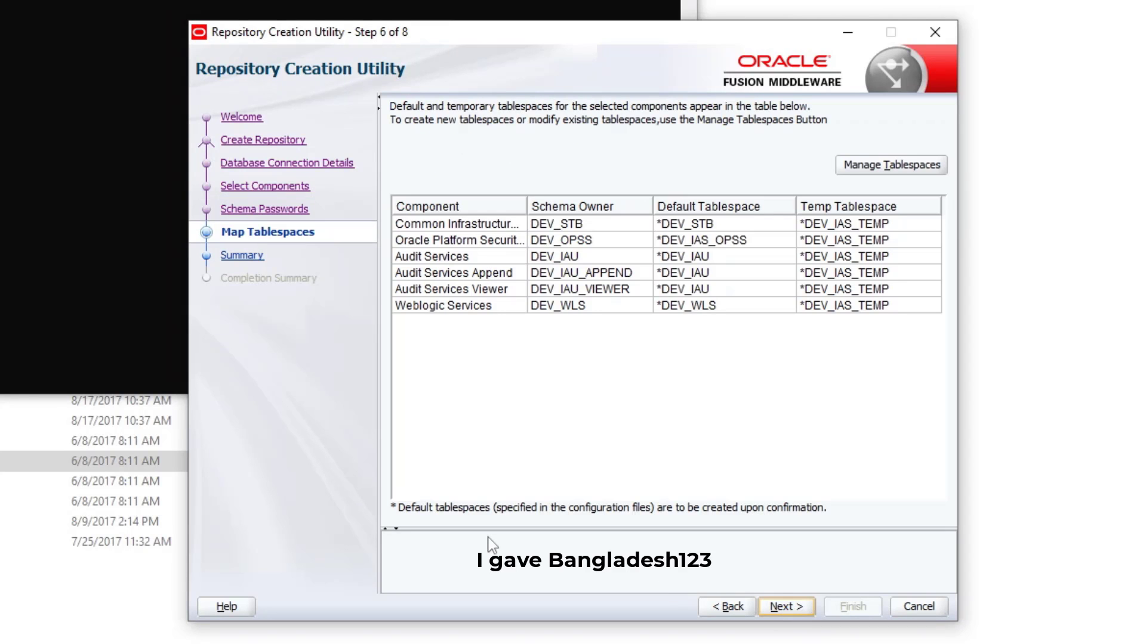
Step: Create the missing tablespaces and all six DEV schemas, then close the utility after the Success summary
{"action": "left_click", "coordinate": [776, 614]}
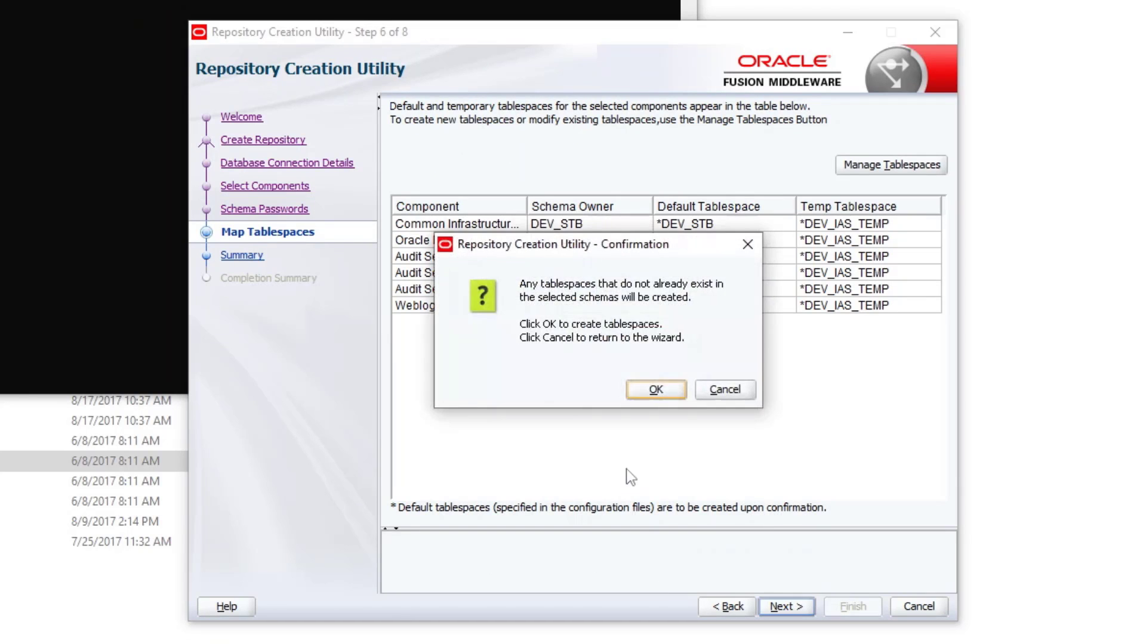
{"action": "left_click", "coordinate": [655, 391]}
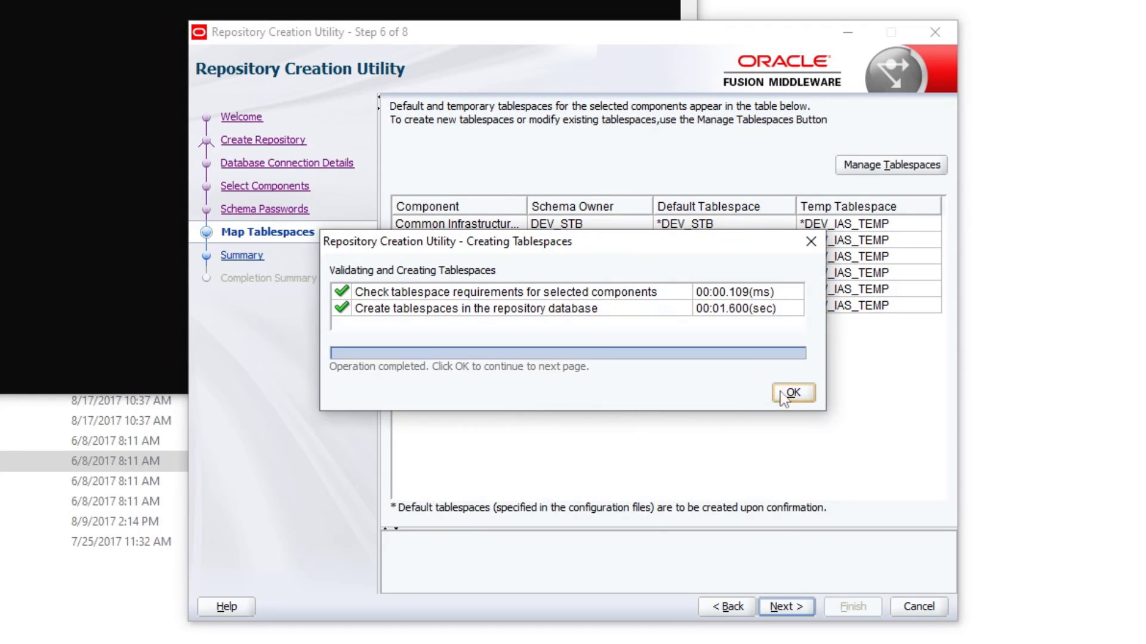
{"action": "left_click", "coordinate": [789, 392]}
{"action": "left_click", "coordinate": [853, 609]}
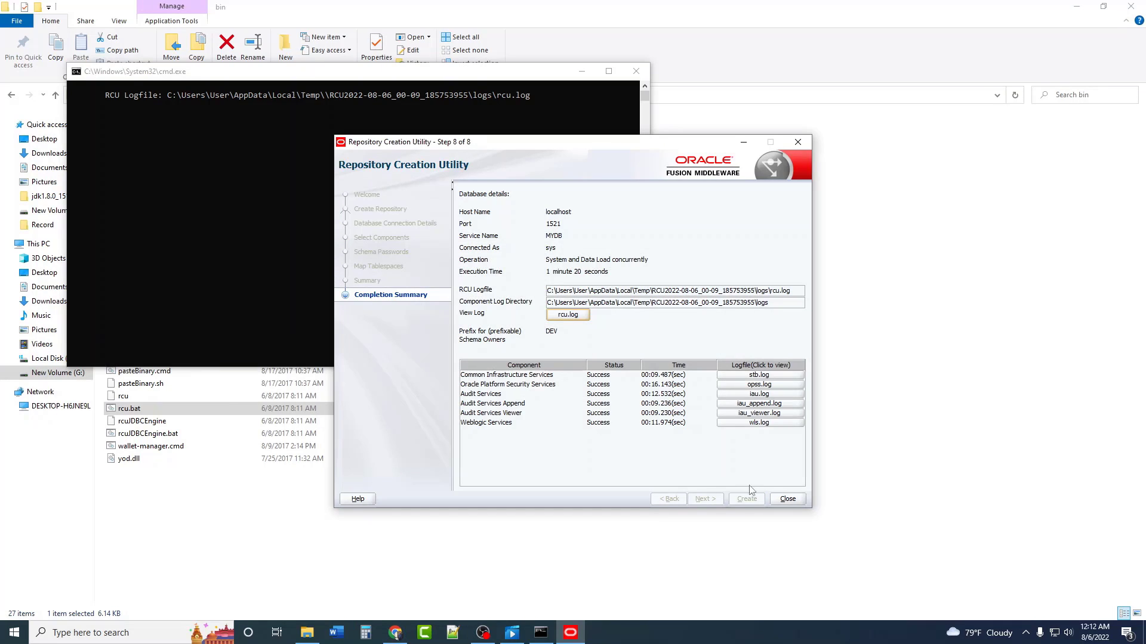
{"action": "left_click", "coordinate": [787, 504]}
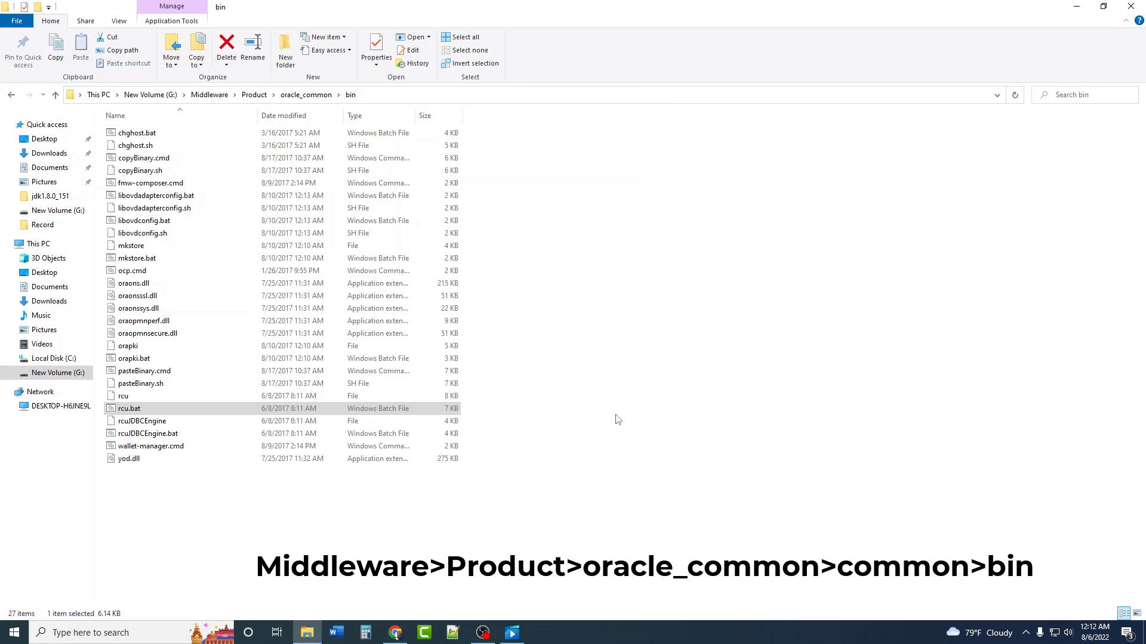
Step: Go to oracle_common\common\bin and bring up the actions for config.cmd to launch it
{"action": "left_click", "coordinate": [298, 95]}
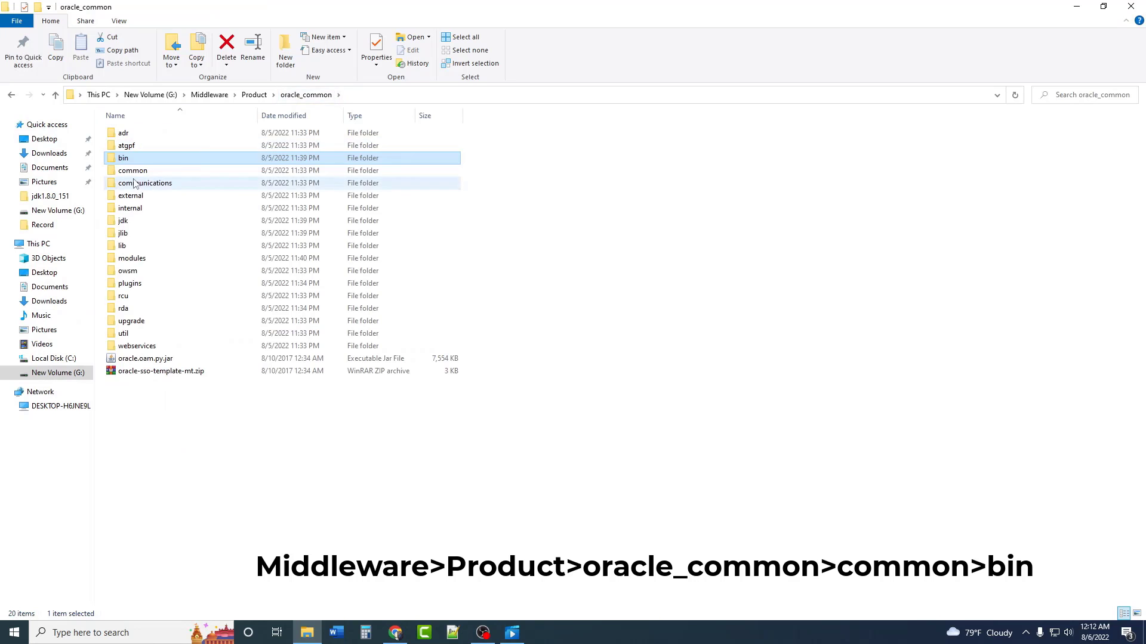
{"action": "left_click", "coordinate": [136, 173]}
{"action": "double_click", "coordinate": [136, 173]}
{"action": "double_click", "coordinate": [127, 133]}
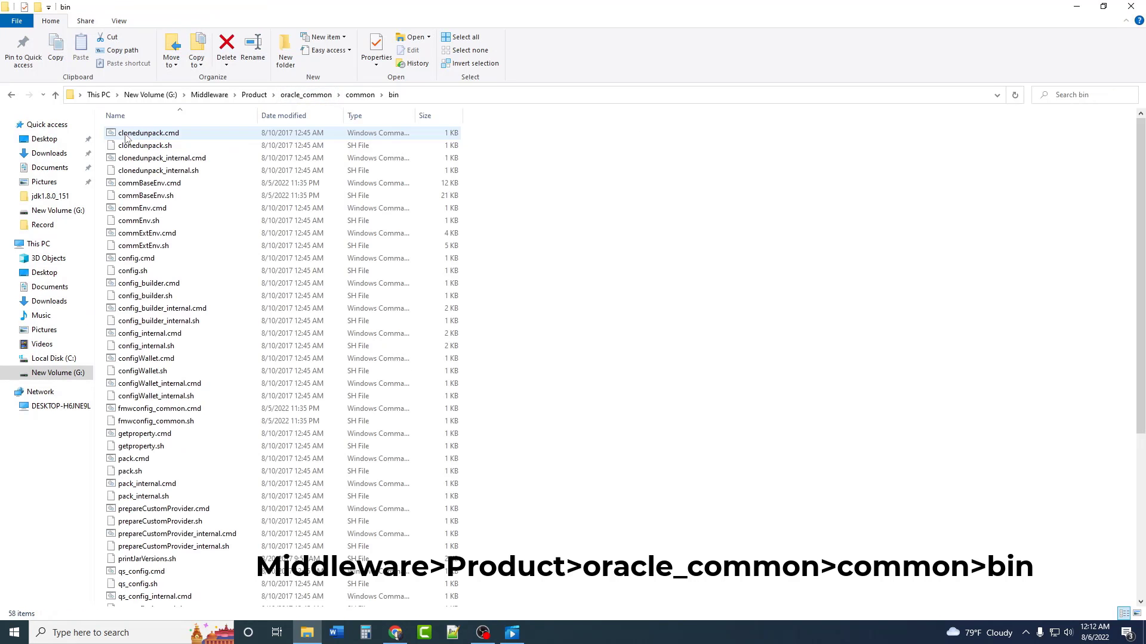
{"action": "right_click", "coordinate": [153, 260]}
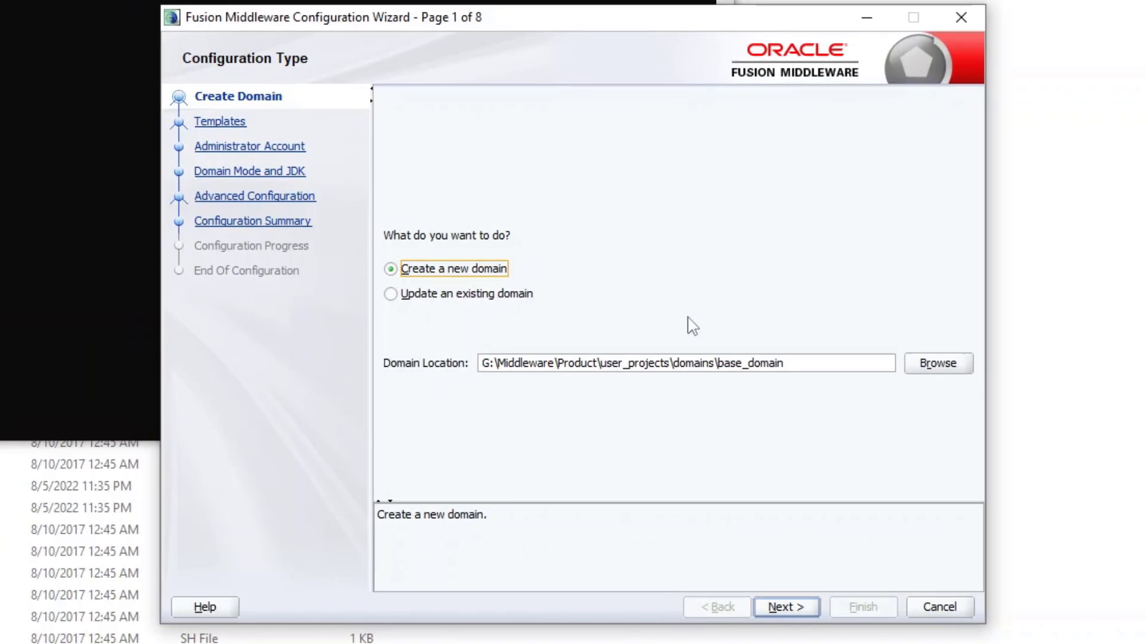
Step: Copy the G:\Middleware\Config folder path from File Explorer's address bar
{"action": "left_click", "coordinate": [655, 363]}
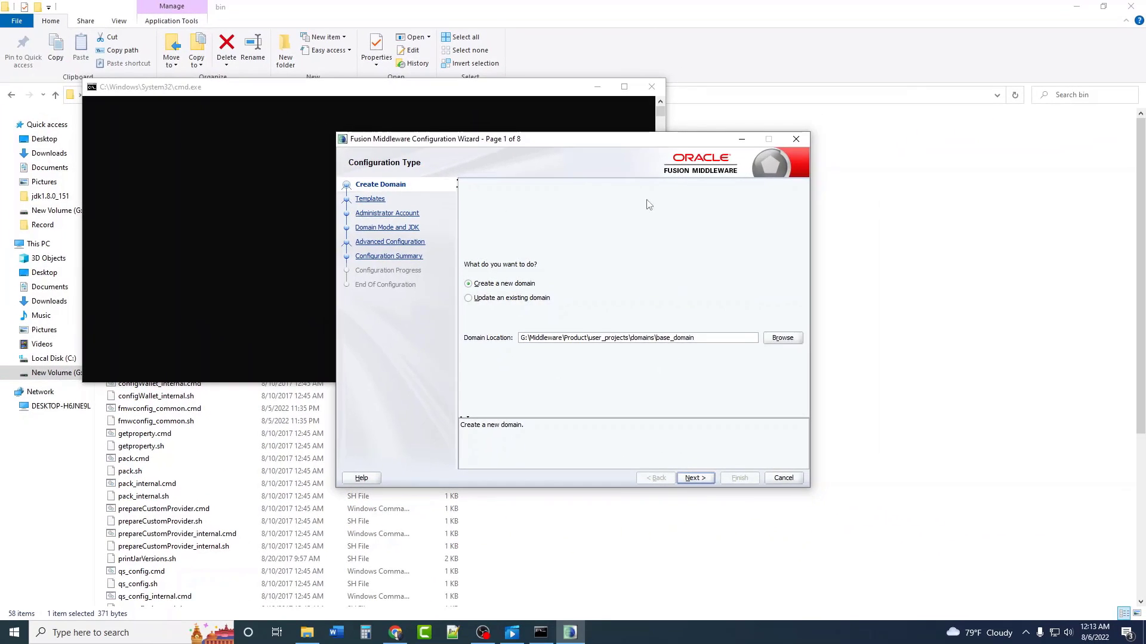
{"action": "left_click", "coordinate": [952, 236]}
{"action": "left_click", "coordinate": [952, 236]}
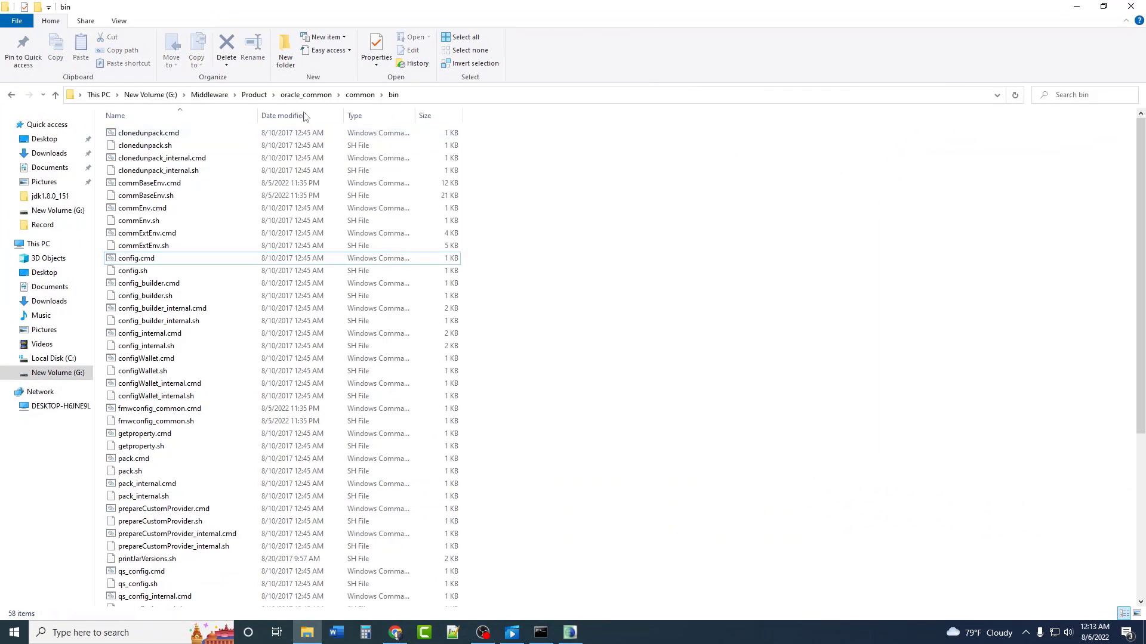
{"action": "left_click", "coordinate": [206, 97]}
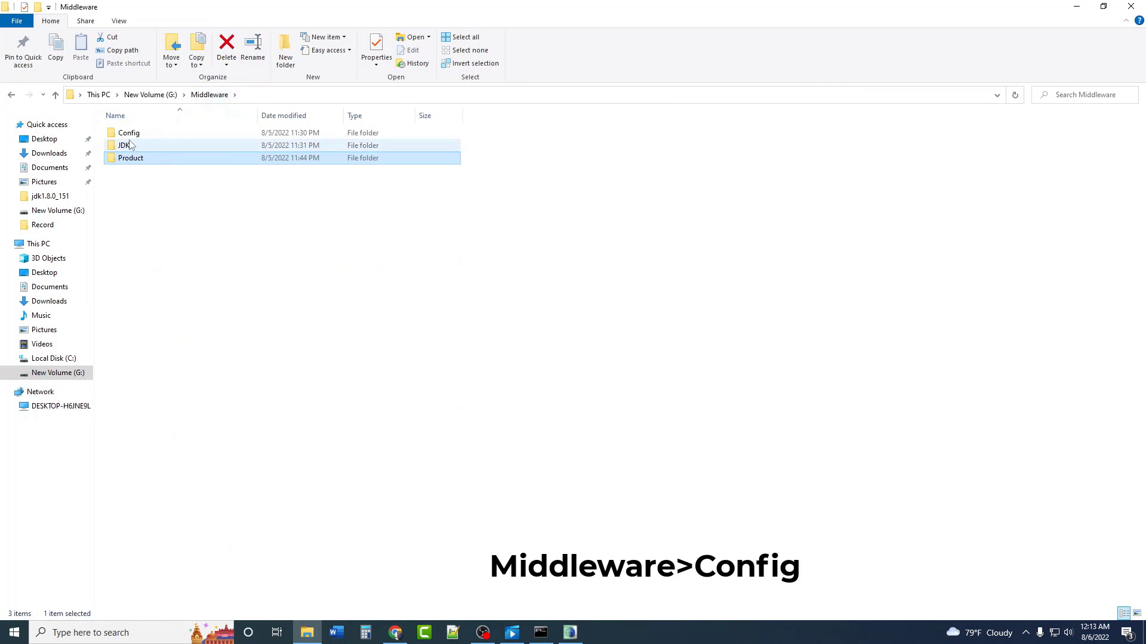
{"action": "double_click", "coordinate": [129, 133]}
{"action": "left_click", "coordinate": [138, 94]}
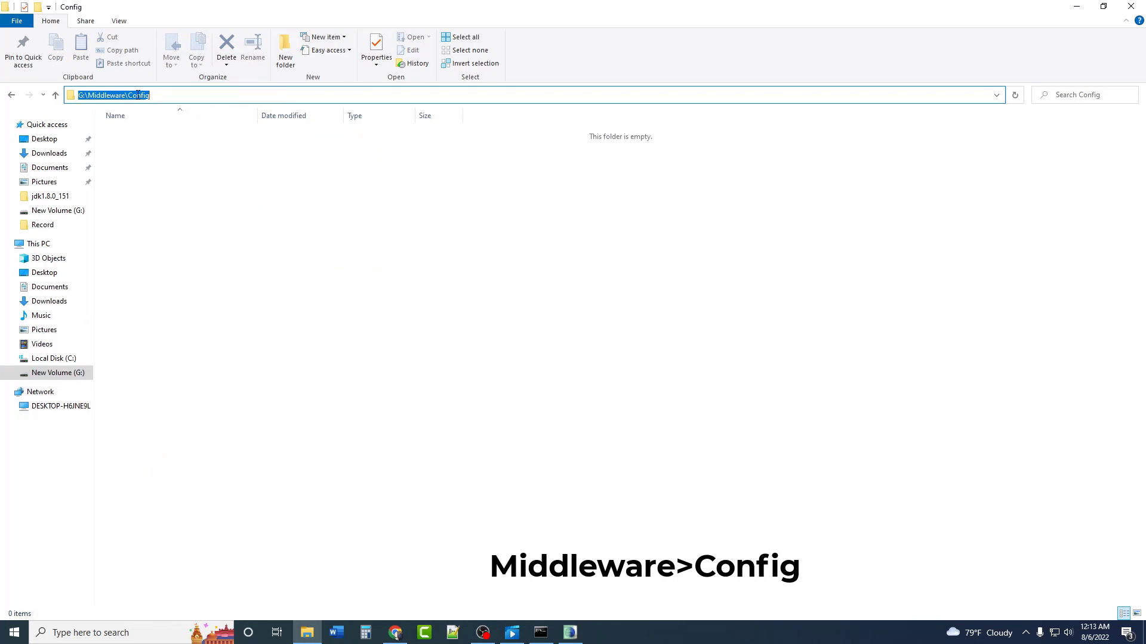
{"action": "right_click", "coordinate": [138, 94]}
{"action": "left_click", "coordinate": [163, 136]}
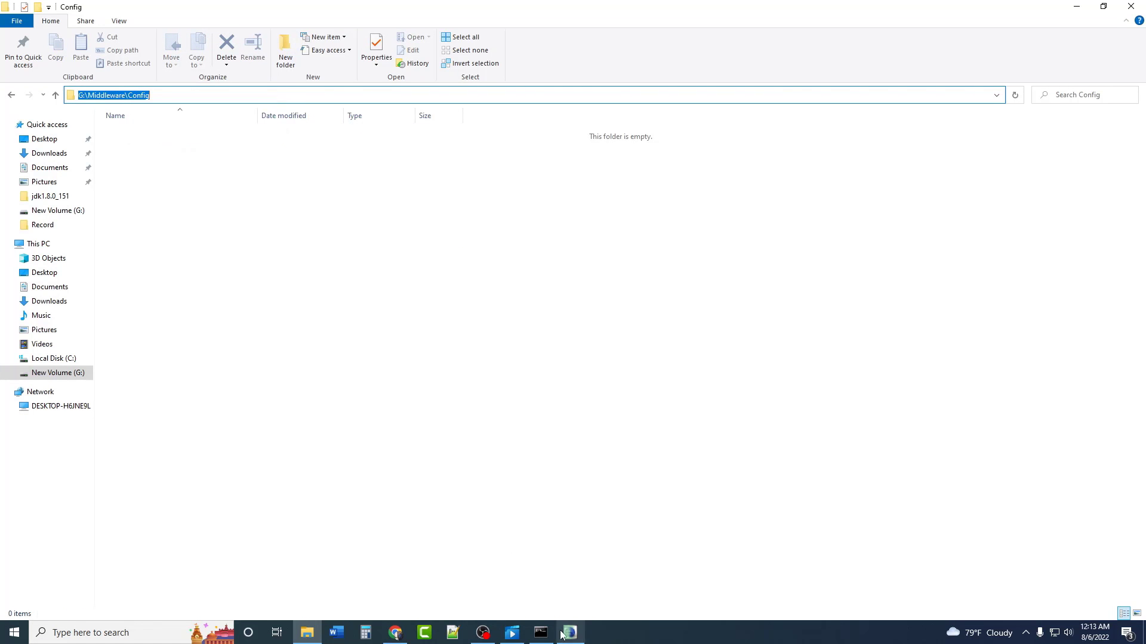
Step: Paste G:\Middleware\Config over the start of Domain Location, giving G:\Middleware\Config\domains\base_domain
{"action": "left_click", "coordinate": [562, 634]}
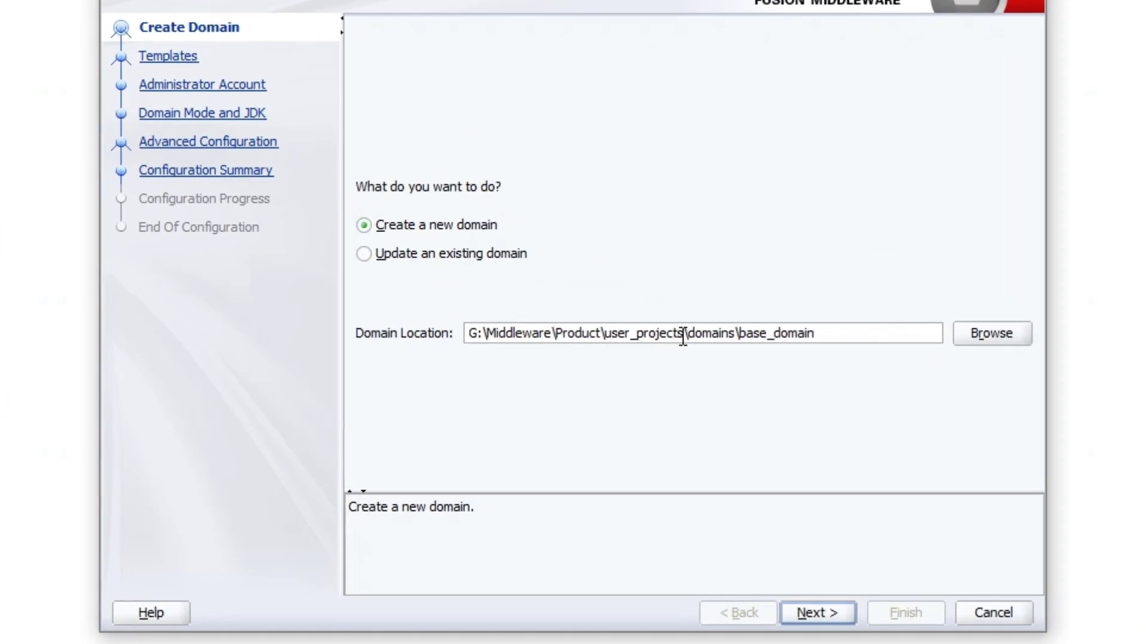
{"action": "left_click_drag", "start_coordinate": [684, 334], "coordinate": [468, 335]}
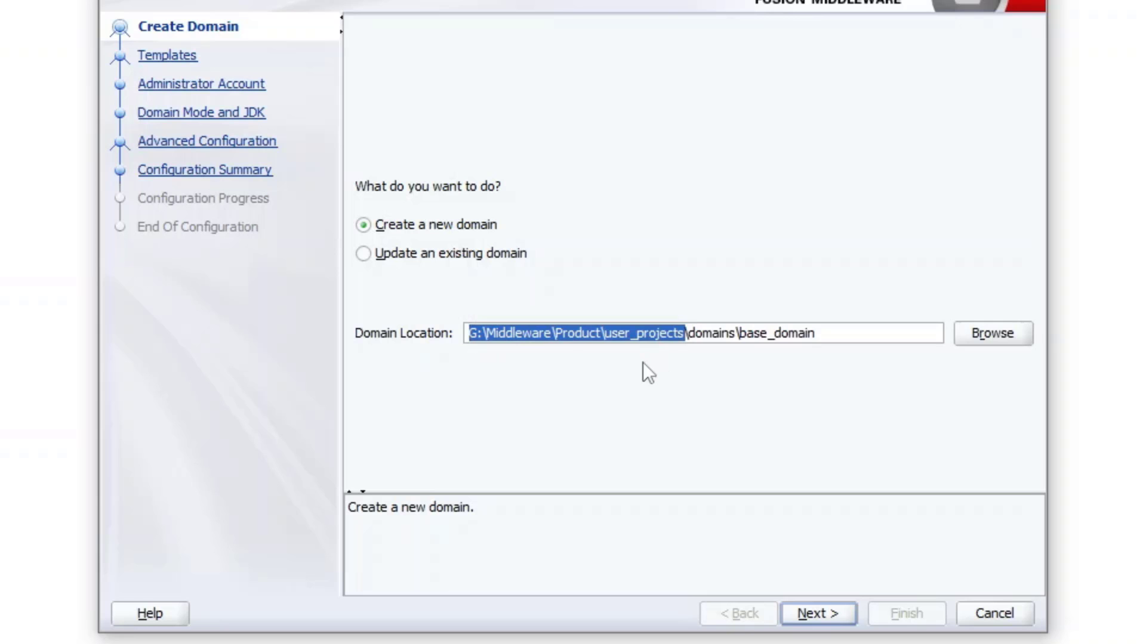
{"action": "key", "text": "ctrl+v"}
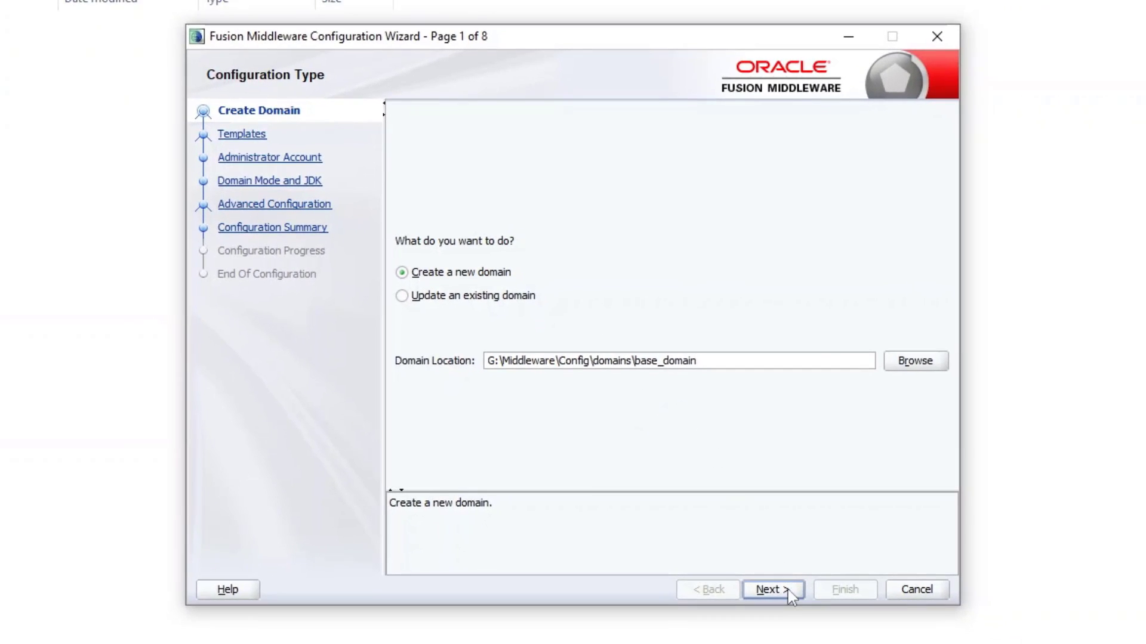
{"action": "left_click", "coordinate": [789, 598]}
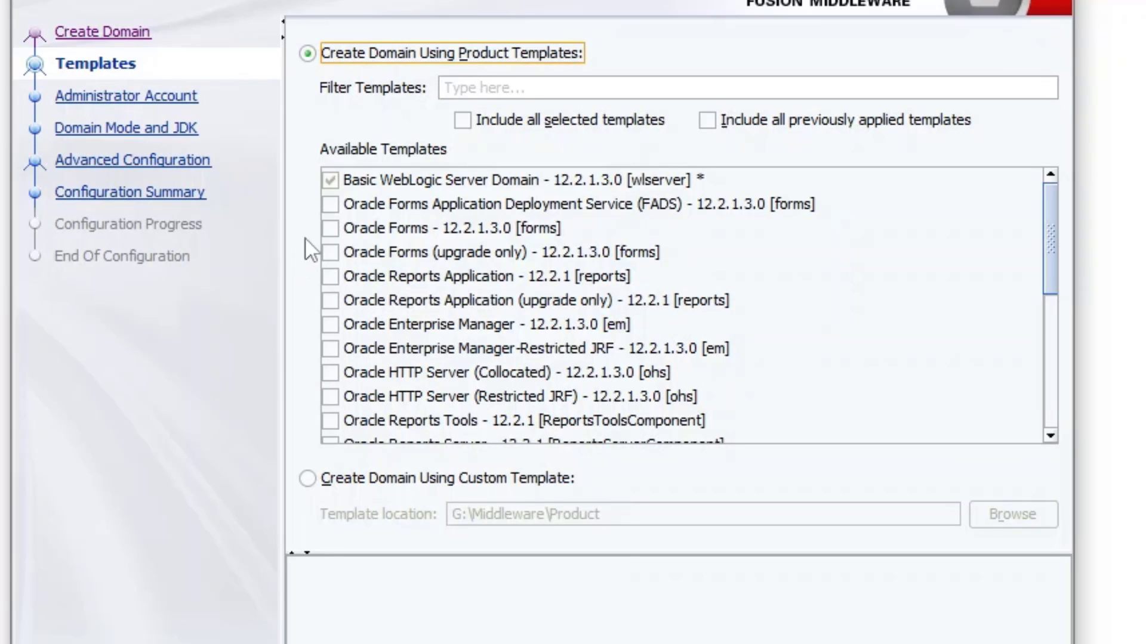
Step: Add the Forms, Reports Application, OHS (Collocated), Reports Server and Reports Bridge templates
{"action": "left_click", "coordinate": [328, 226]}
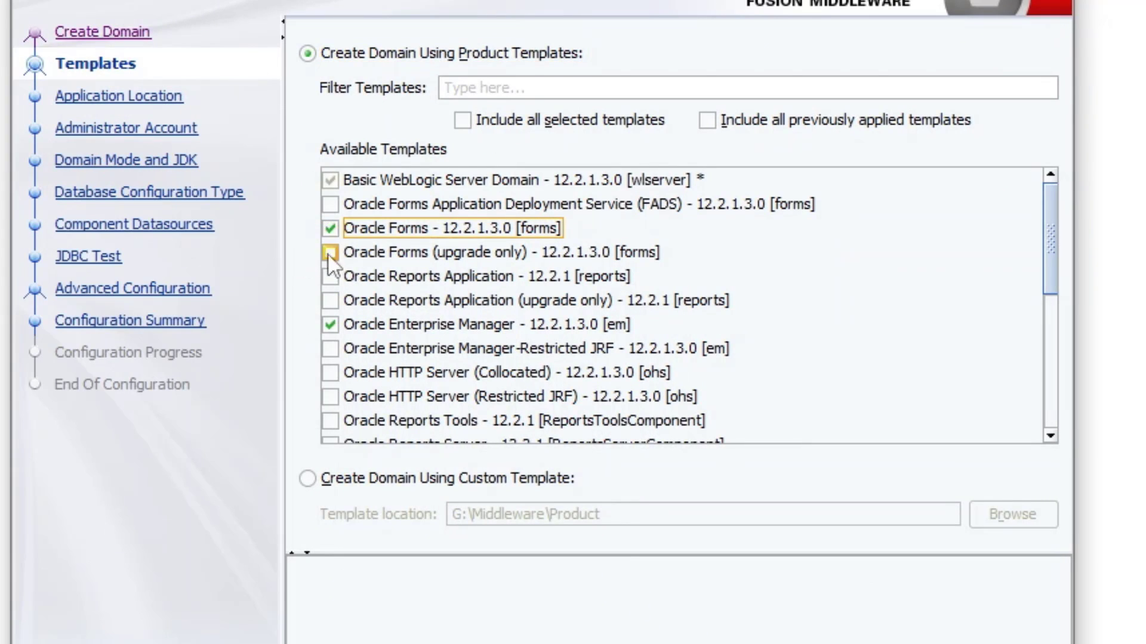
{"action": "left_click", "coordinate": [330, 279]}
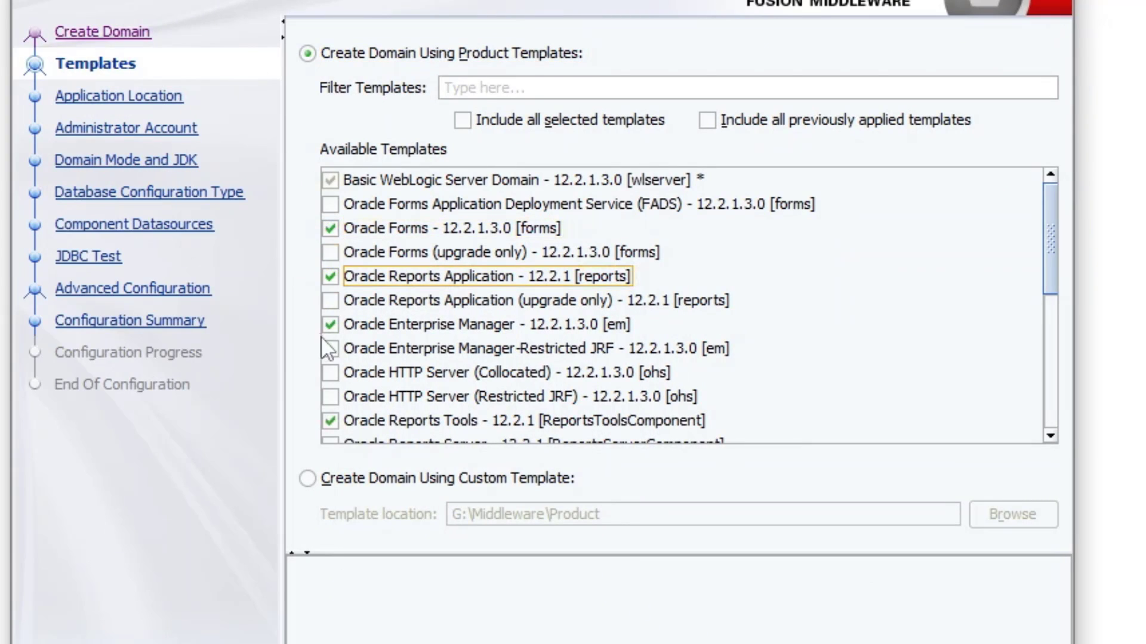
{"action": "left_click", "coordinate": [330, 373]}
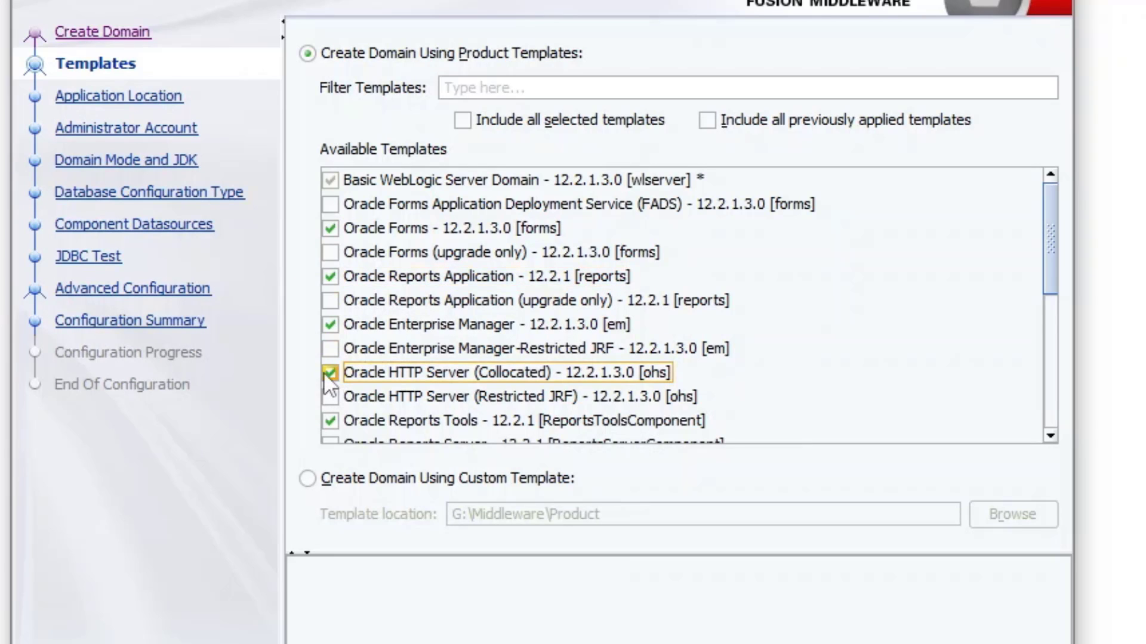
{"action": "scroll", "coordinate": [326, 352], "scroll_direction": "down", "scroll_amount": 2}
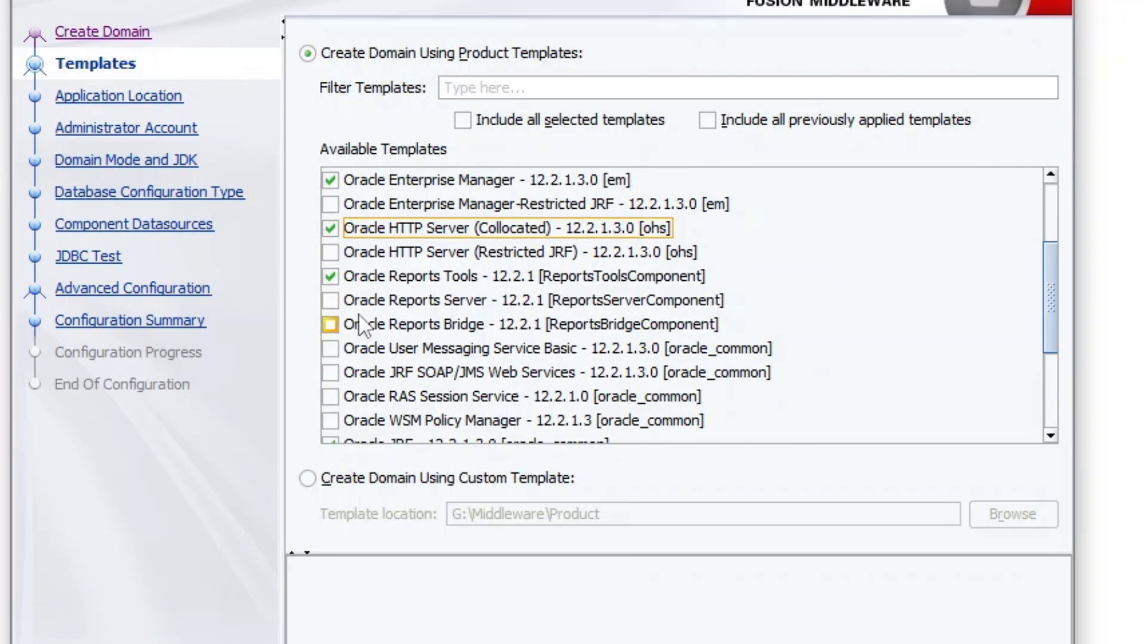
{"action": "left_click", "coordinate": [331, 301]}
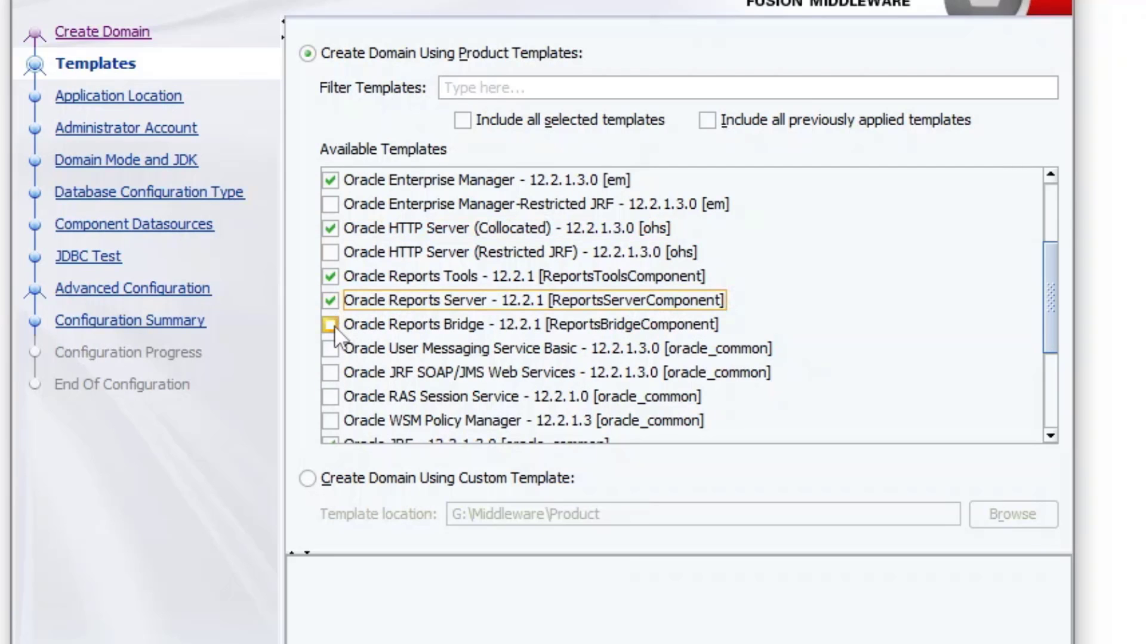
{"action": "left_click", "coordinate": [331, 325]}
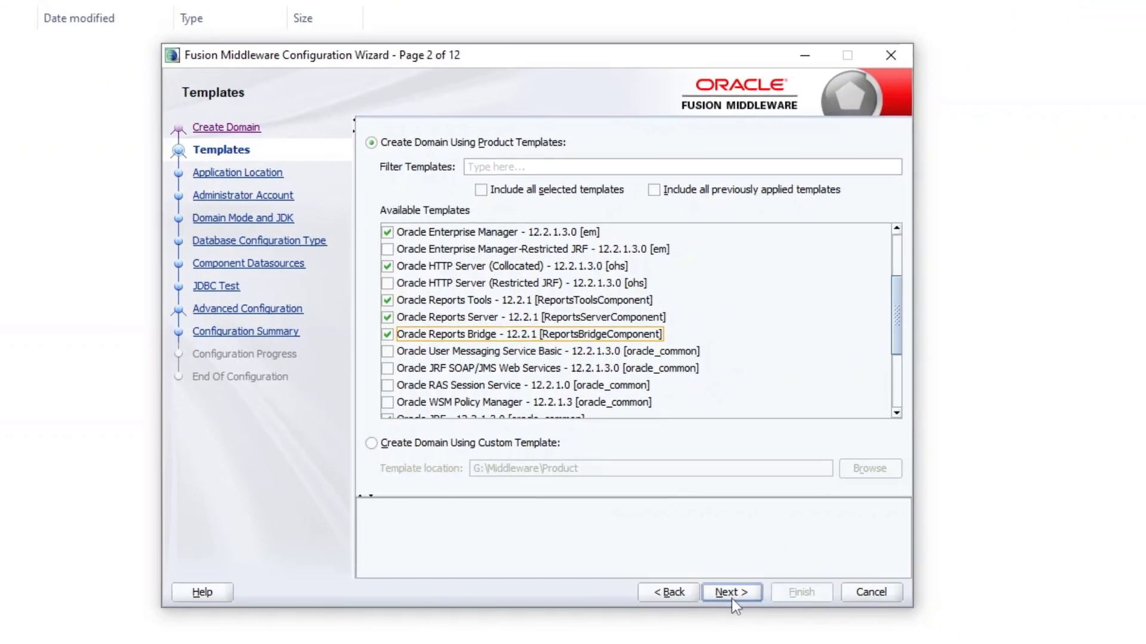
{"action": "left_click", "coordinate": [730, 594]}
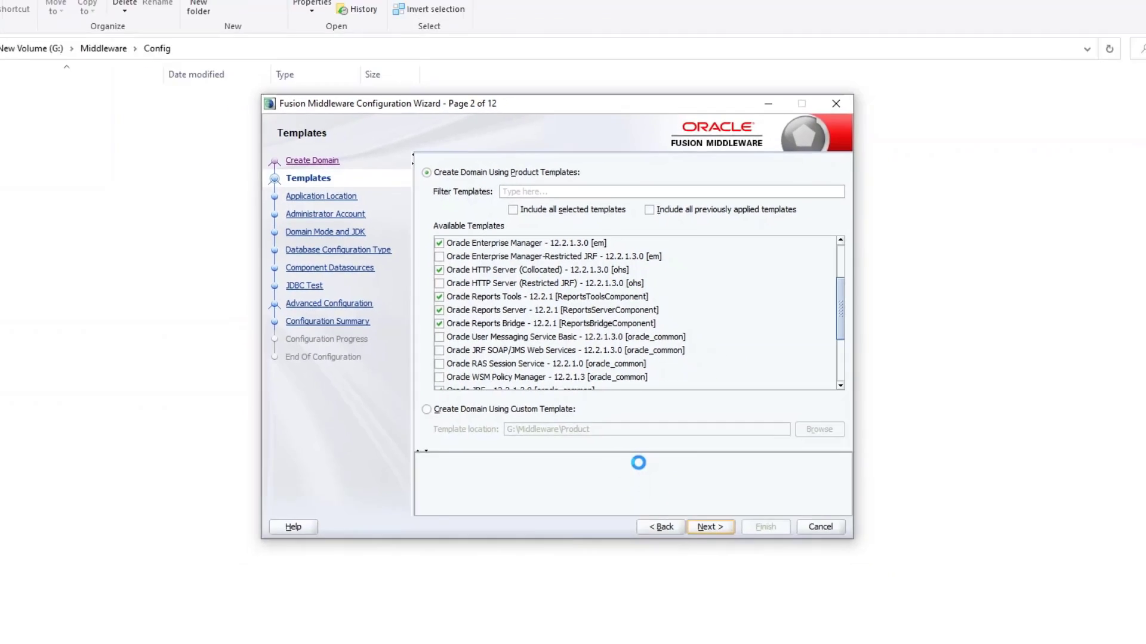
Step: Copy the G:\Middleware\Config path again from File Explorer's address bar
{"action": "left_click", "coordinate": [105, 95]}
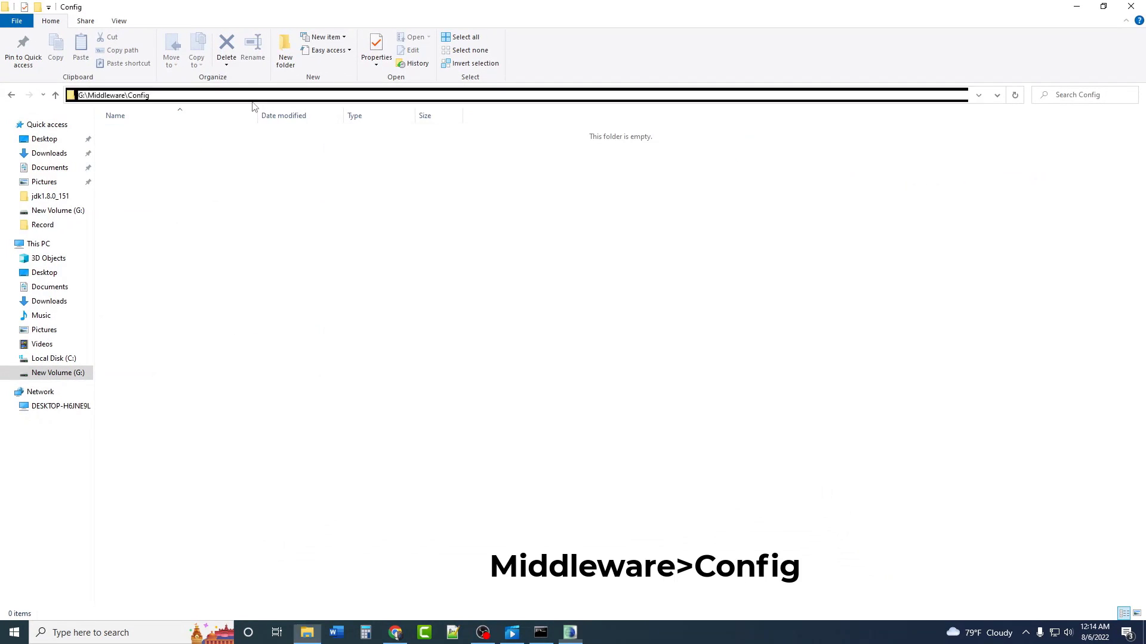
{"action": "right_click", "coordinate": [105, 95]}
{"action": "left_click", "coordinate": [132, 133]}
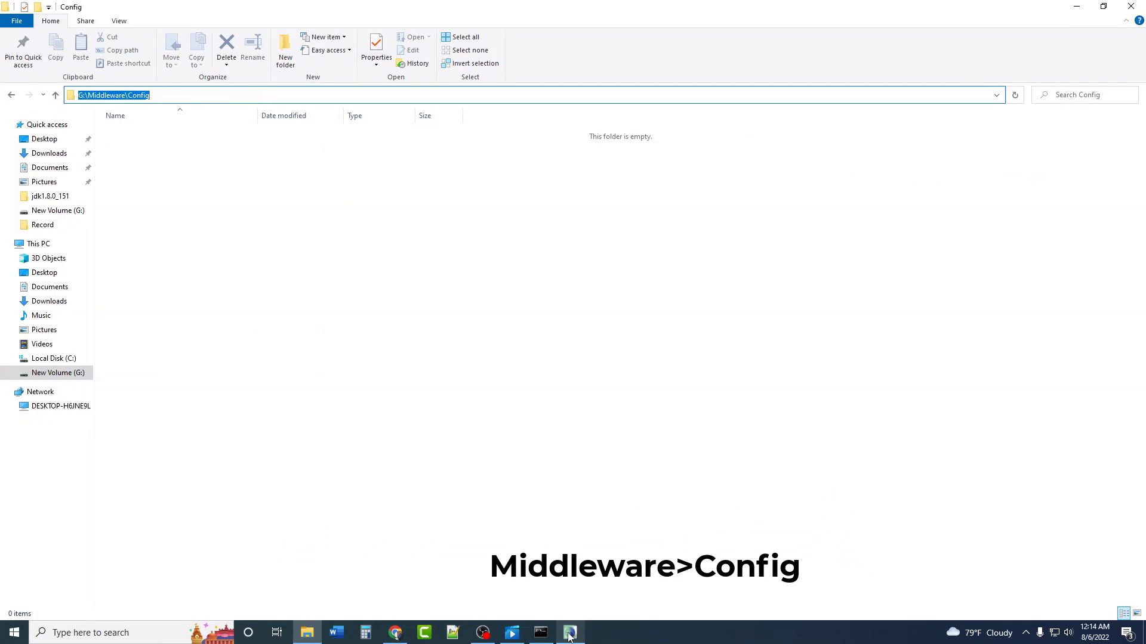
{"action": "left_click", "coordinate": [570, 633]}
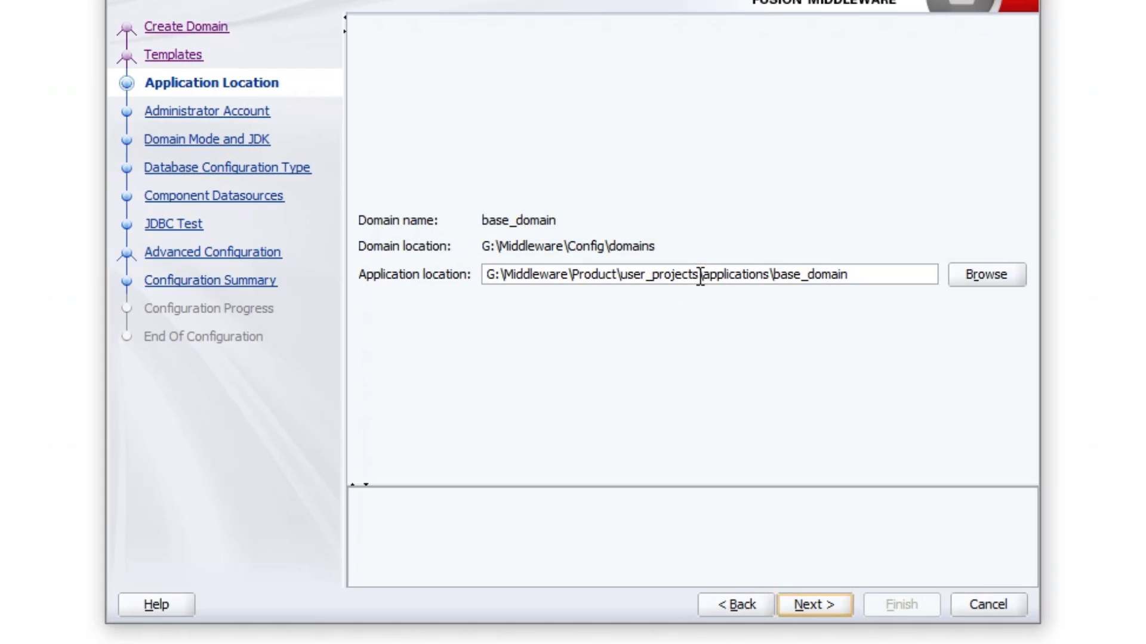
Step: Replace the Product\user_projects part of Application Location with G:\Middleware\Config
{"action": "left_click_drag", "start_coordinate": [700, 275], "coordinate": [460, 281]}
{"action": "key", "text": "ctrl+v"}
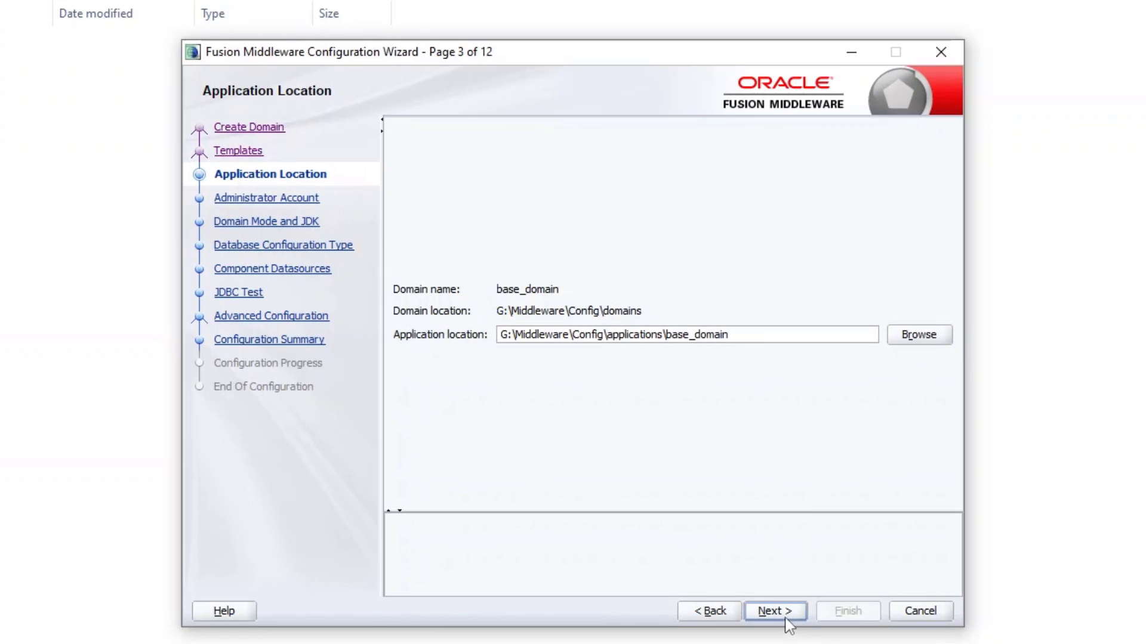
{"action": "left_click", "coordinate": [775, 611]}
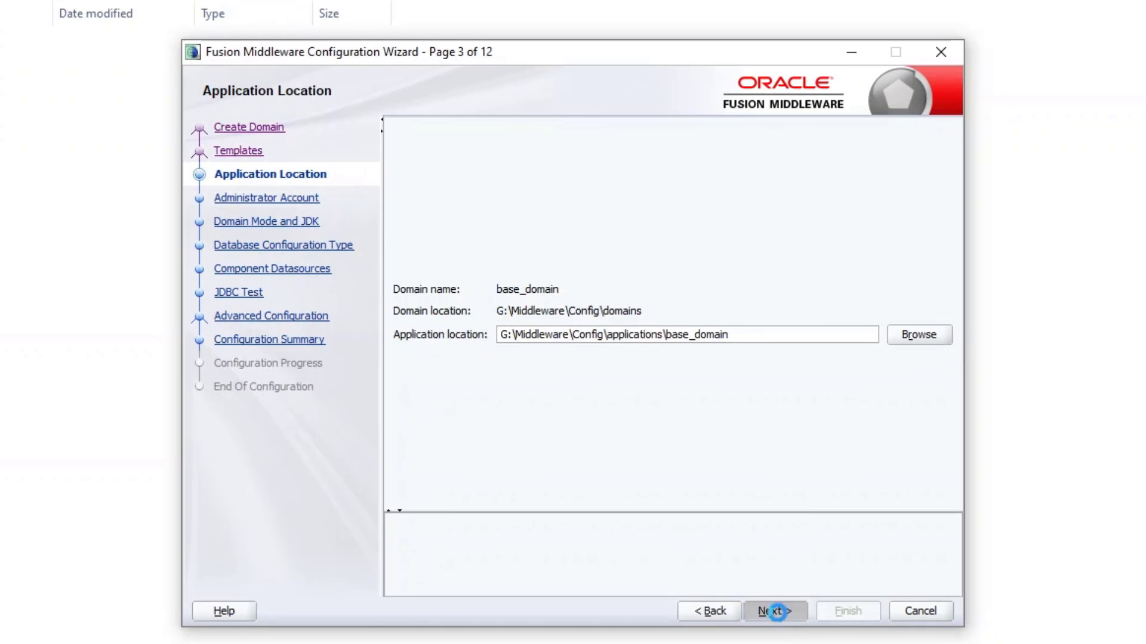
Step: Enter and confirm the weblogic administrator password, then choose Production domain mode
{"action": "left_click", "coordinate": [549, 314]}
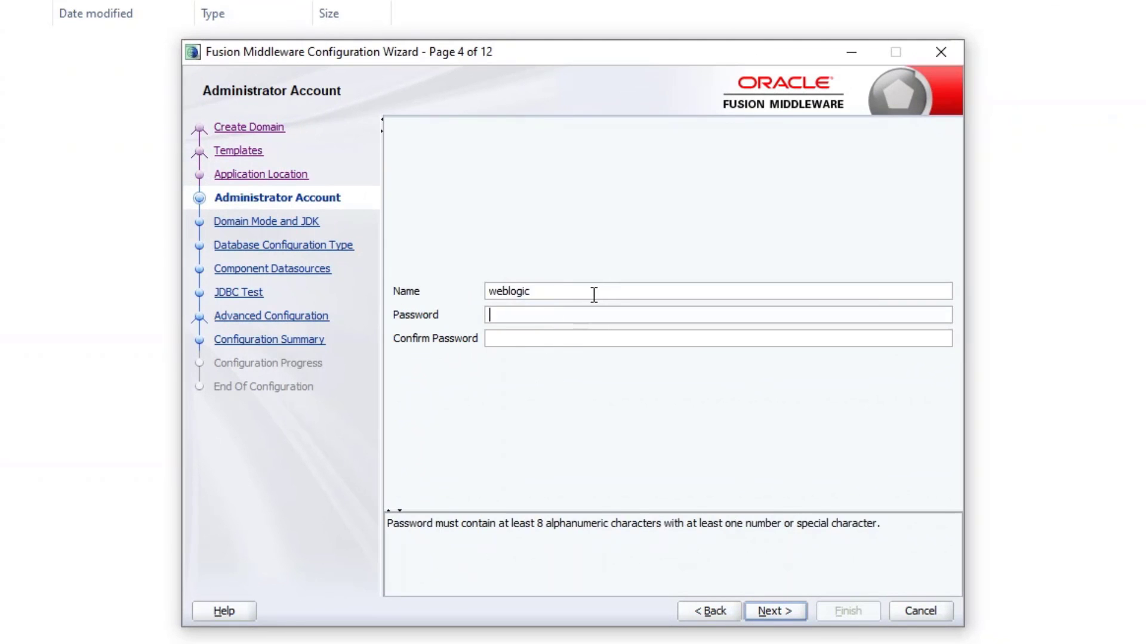
{"action": "left_click", "coordinate": [593, 293]}
{"action": "left_click", "coordinate": [555, 315]}
{"action": "left_click", "coordinate": [738, 345]}
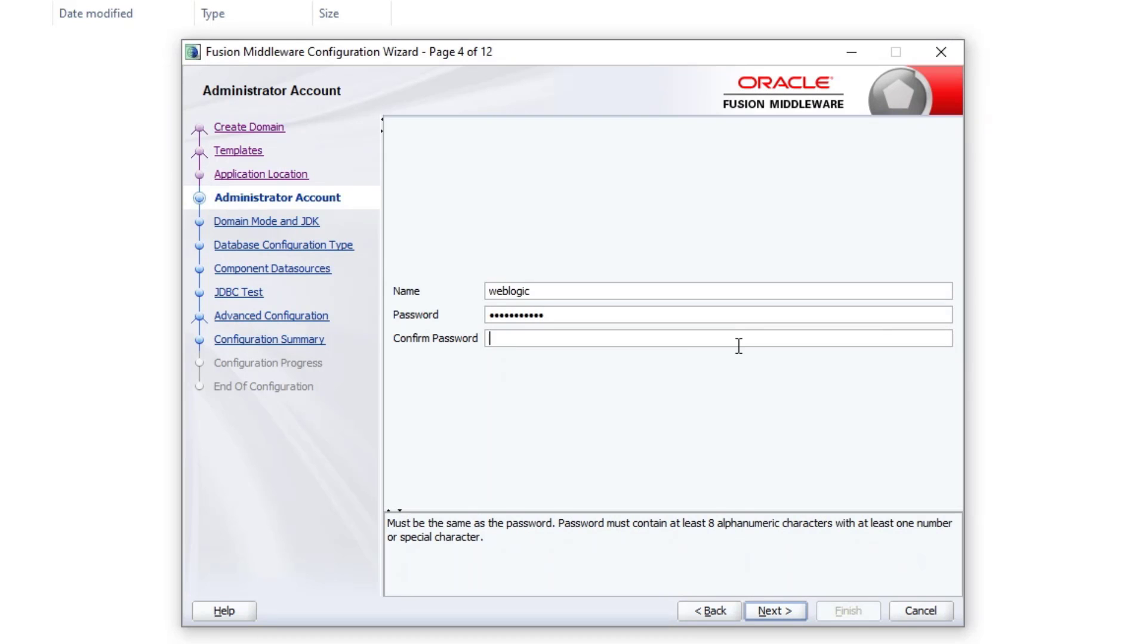
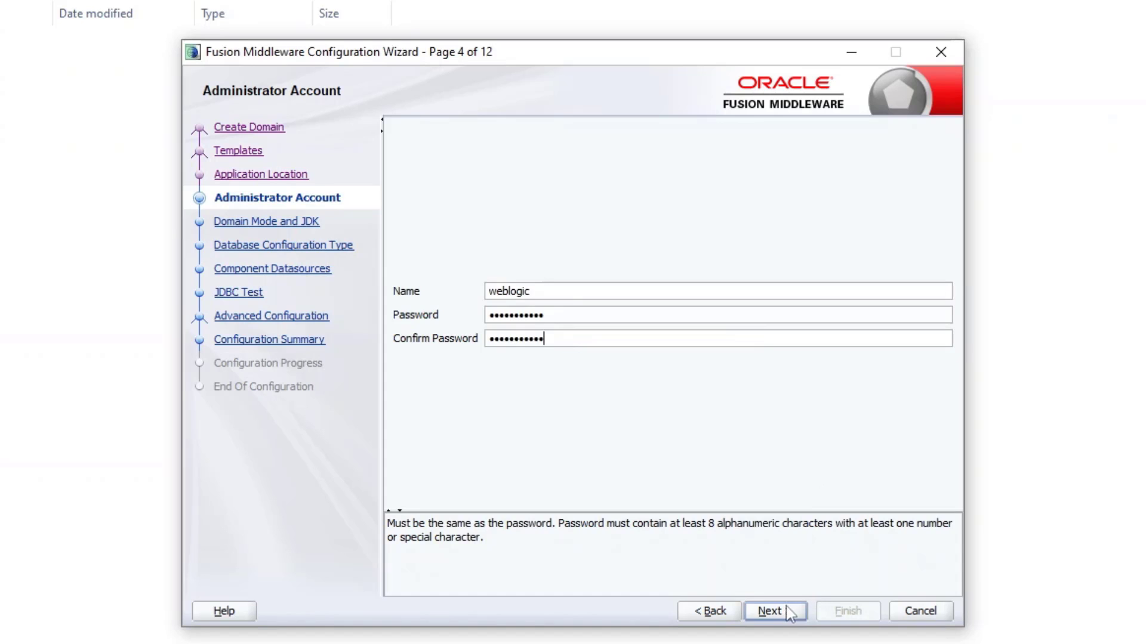
{"action": "left_click", "coordinate": [787, 610]}
{"action": "left_click", "coordinate": [425, 210]}
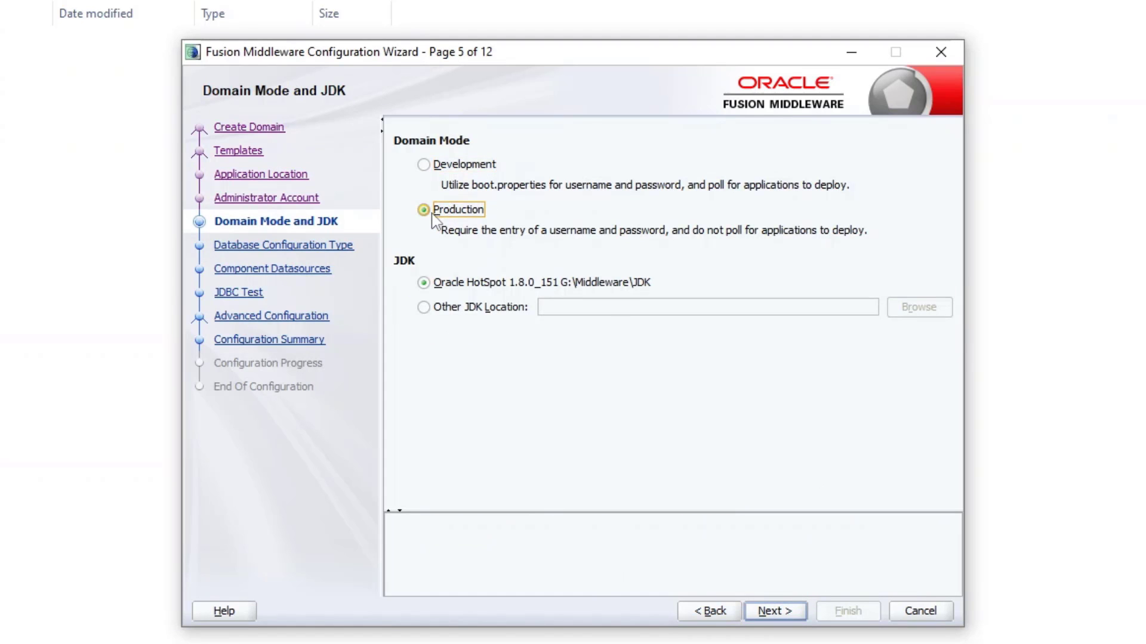
Step: Connect to host localhost, service mydb with the schema password and load the RCU configuration
{"action": "left_click", "coordinate": [786, 614]}
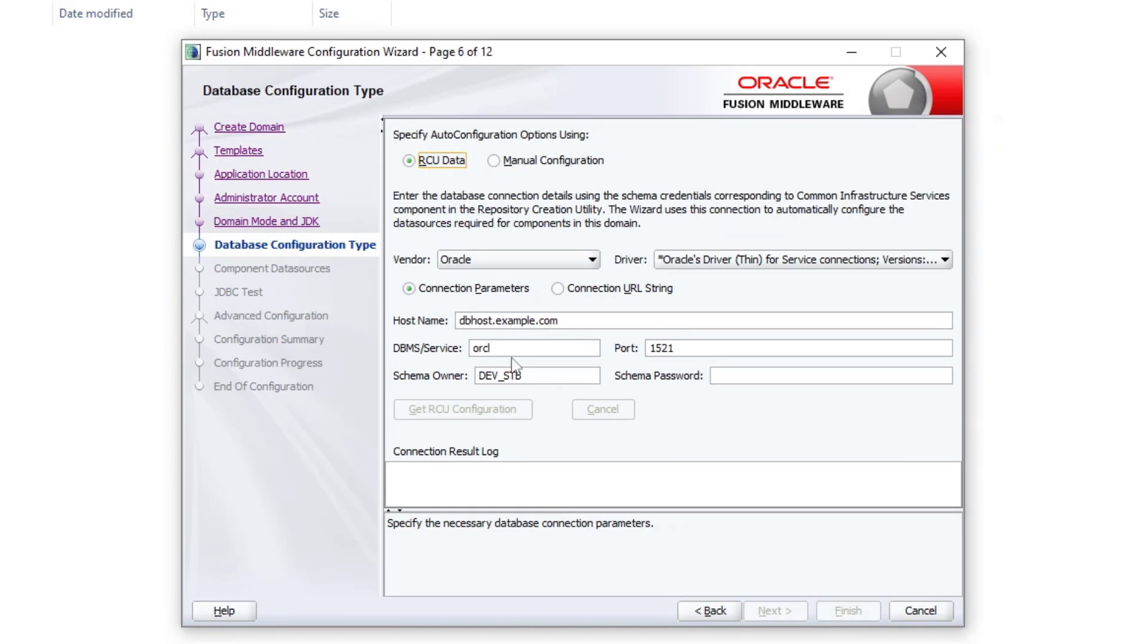
{"action": "left_click", "coordinate": [584, 322]}
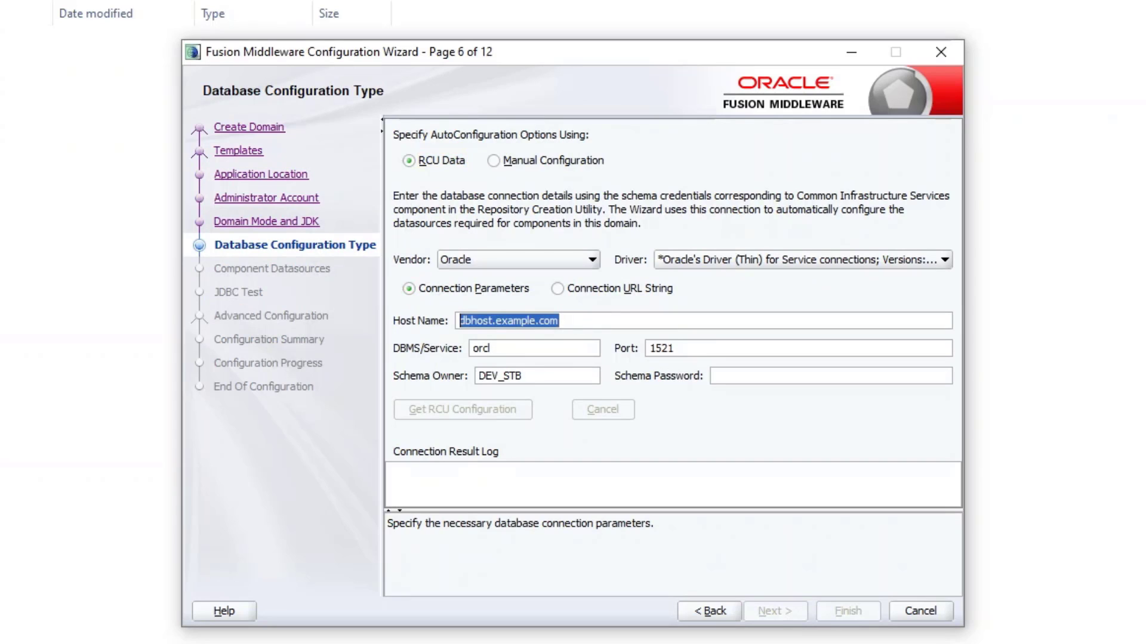
{"action": "type", "text": ";pc"}
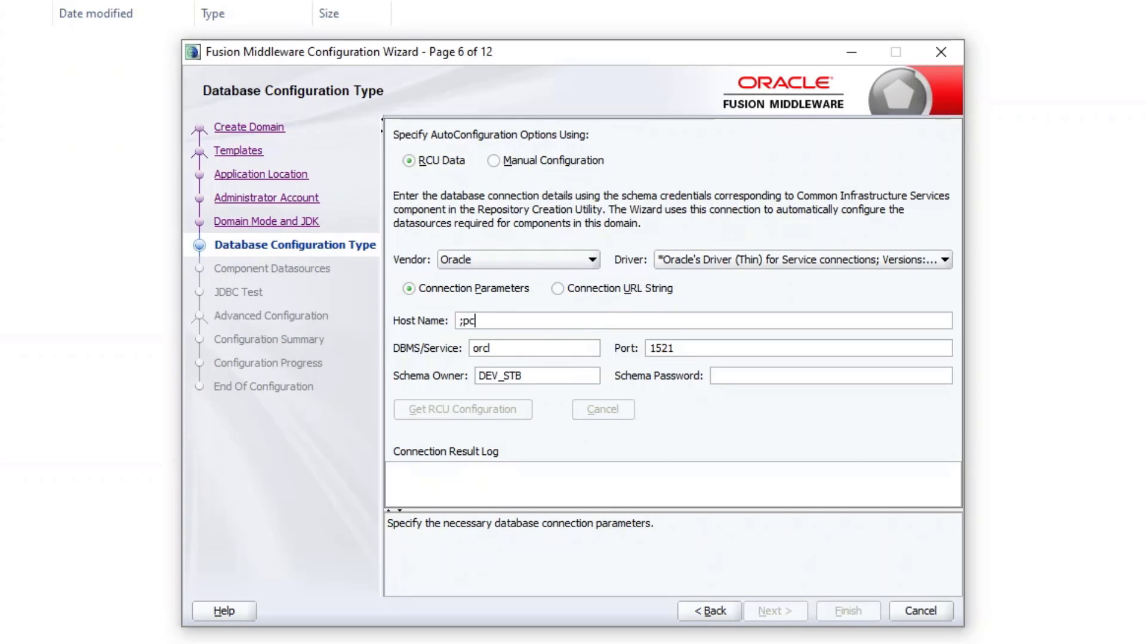
{"action": "type", "text": "localhost"}
{"action": "key", "text": "Tab"}
{"action": "type", "text": "my"}
{"action": "key", "text": "Tab"}
{"action": "left_click", "coordinate": [810, 376]}
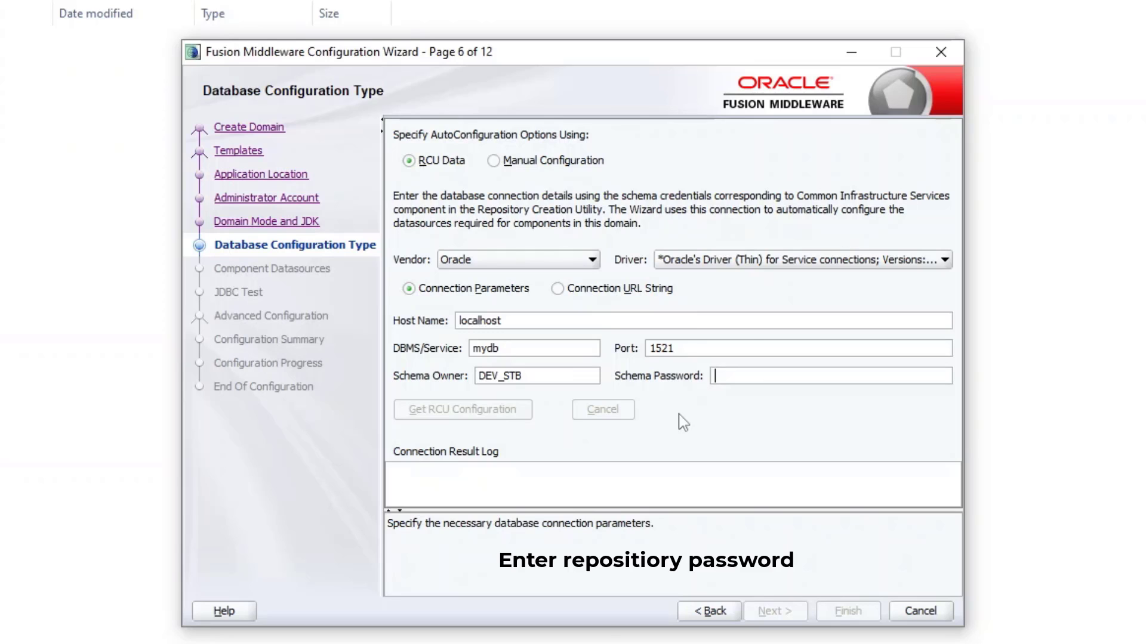
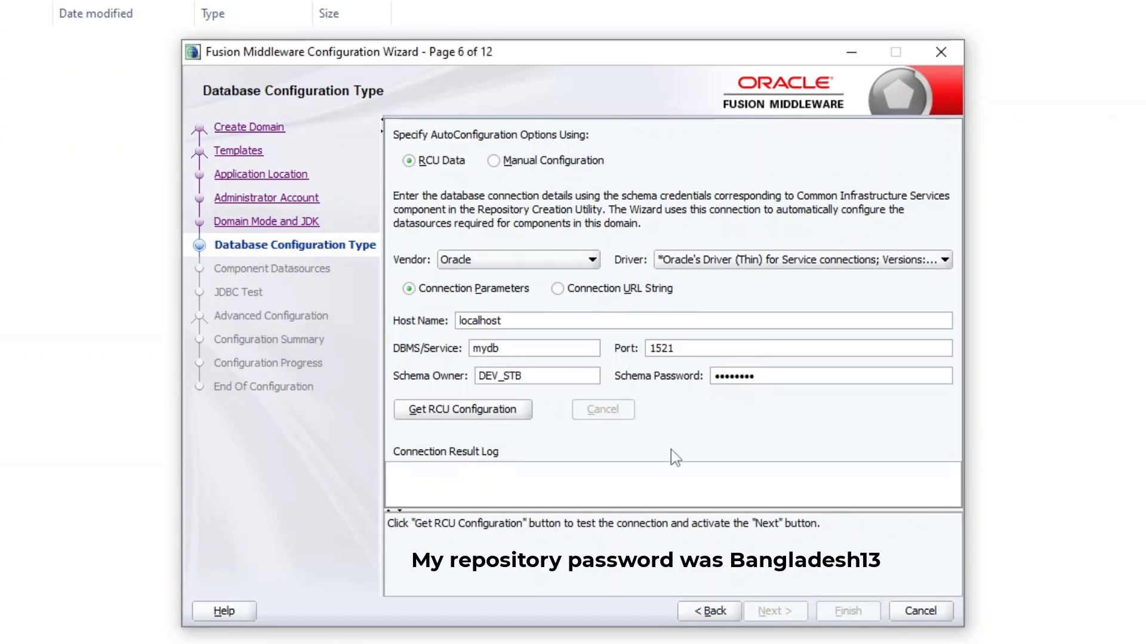
{"action": "left_click", "coordinate": [430, 418]}
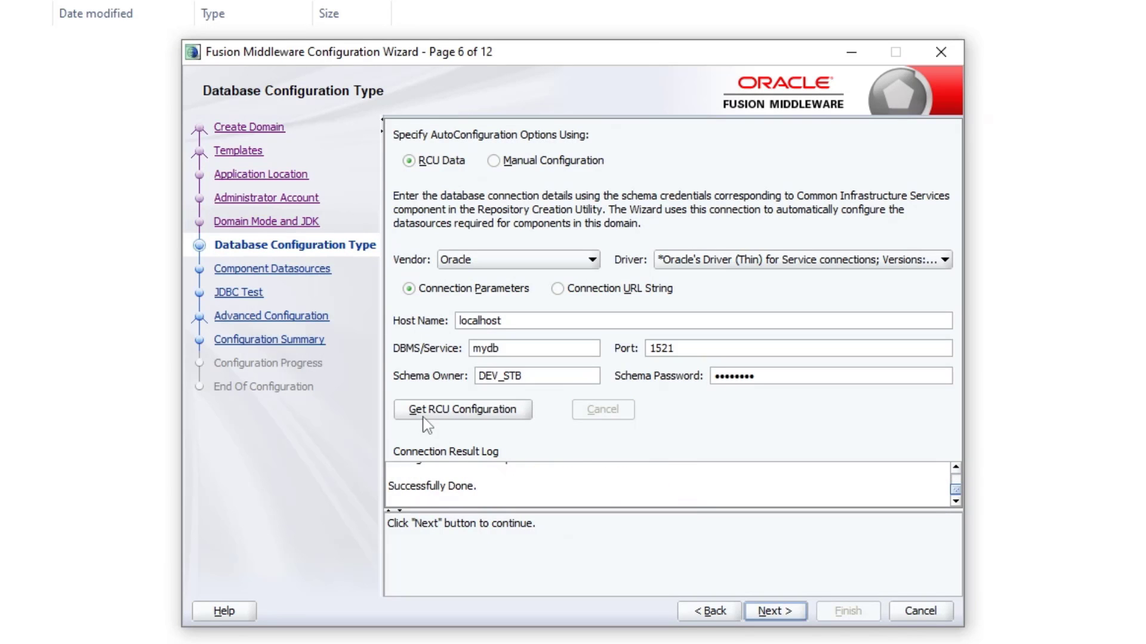
{"action": "left_click", "coordinate": [786, 612]}
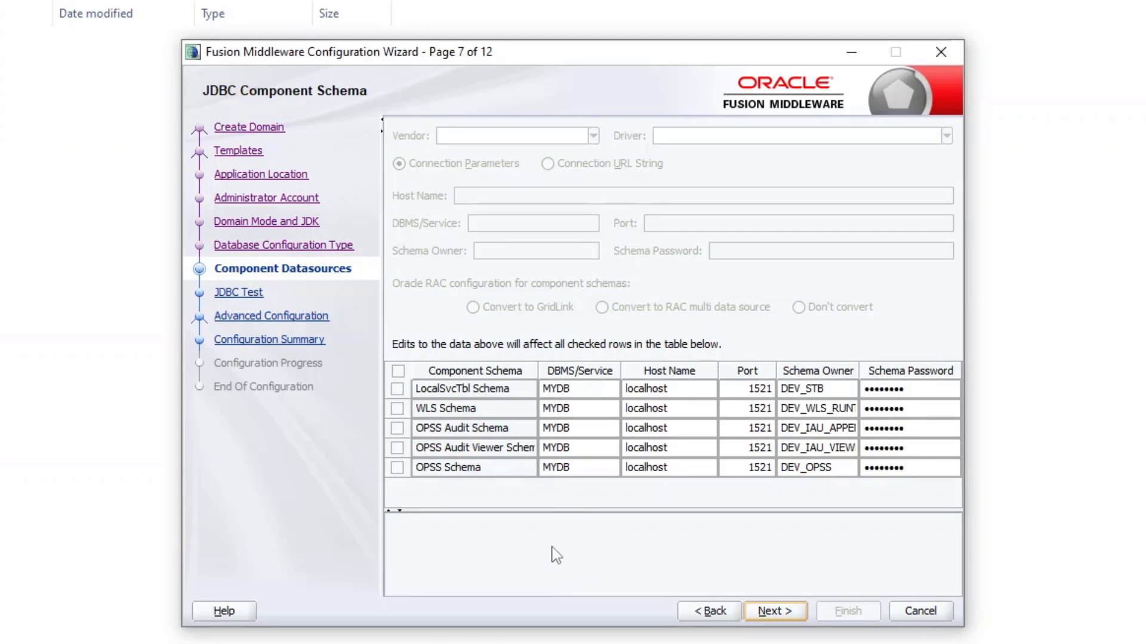
Step: Pass the five JDBC schema tests and tick Administration Server, Node Manager, Topology and System Components
{"action": "left_click", "coordinate": [770, 612]}
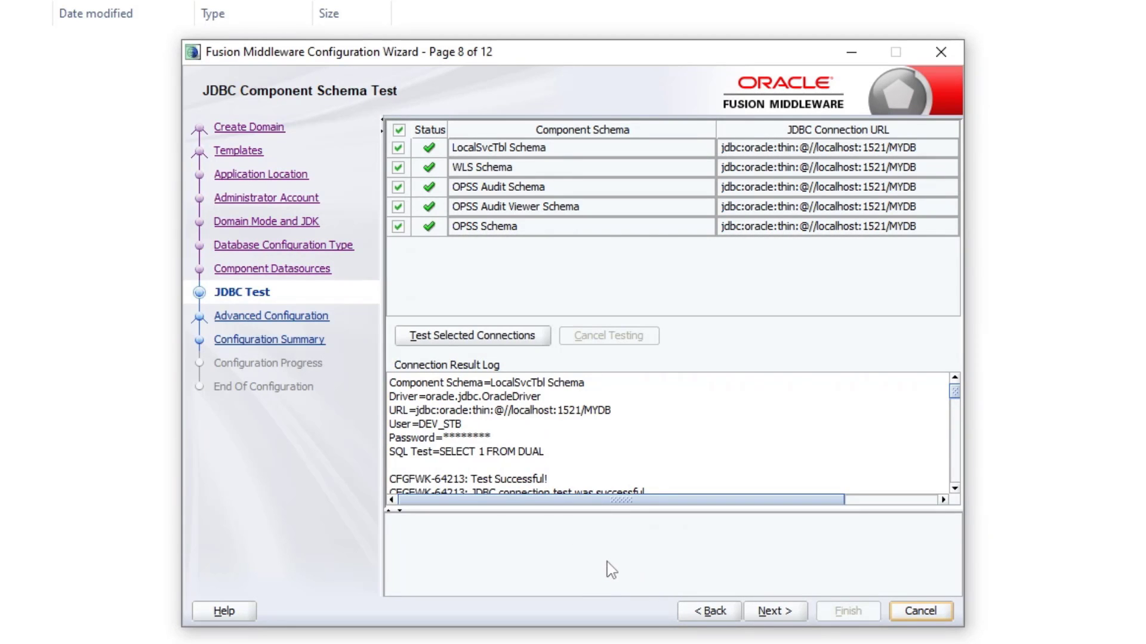
{"action": "left_click", "coordinate": [783, 615]}
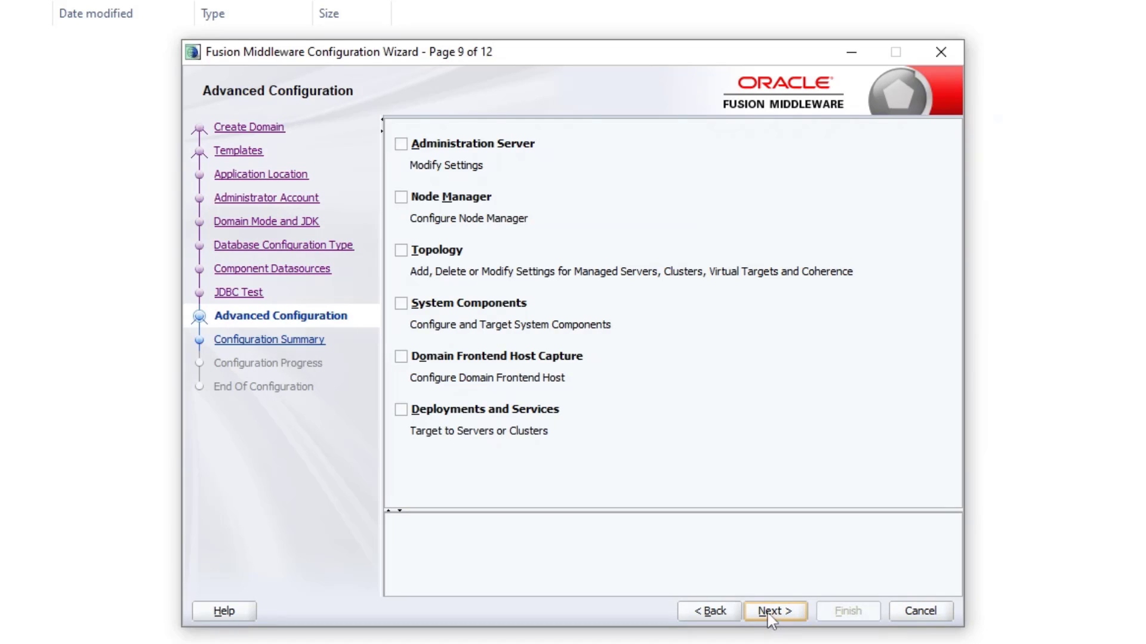
{"action": "left_click", "coordinate": [395, 147]}
{"action": "left_click", "coordinate": [401, 199]}
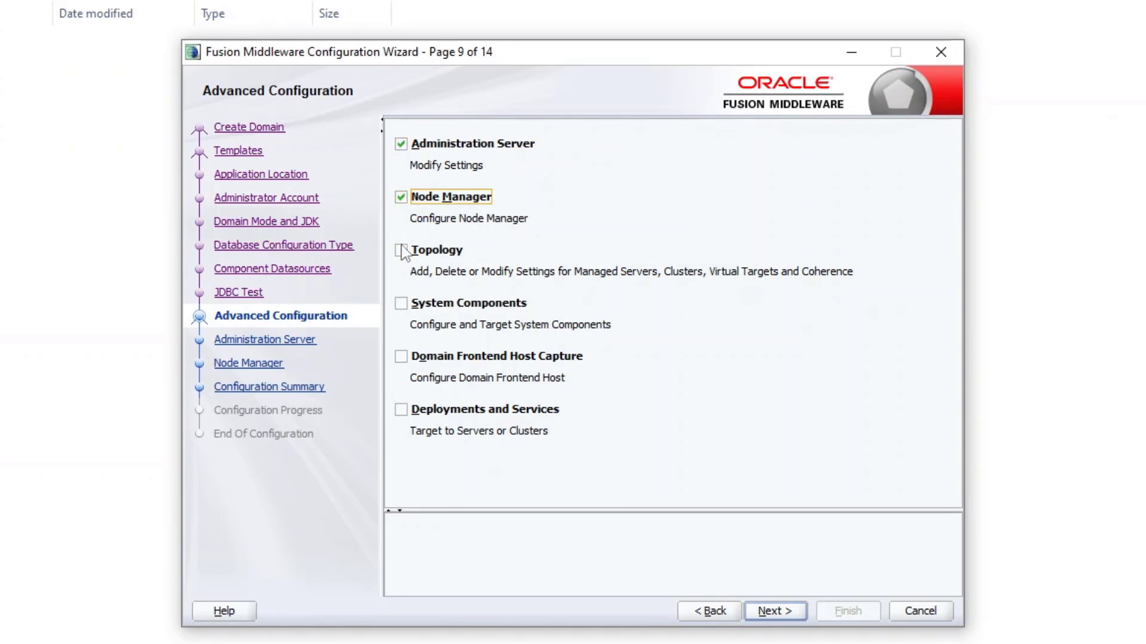
{"action": "left_click", "coordinate": [401, 252]}
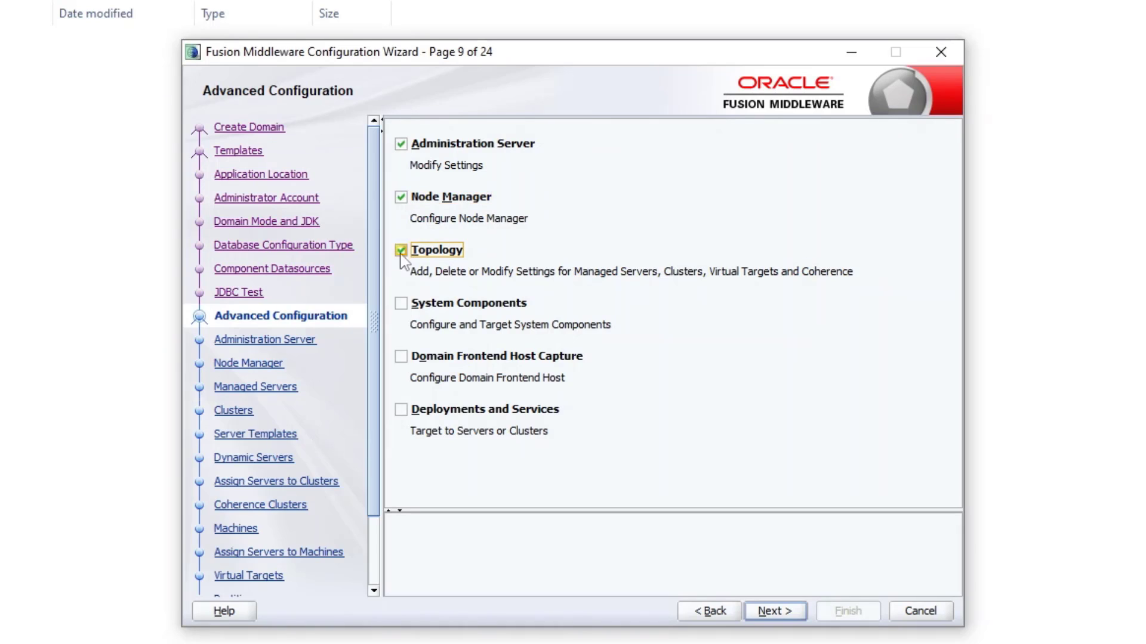
{"action": "left_click", "coordinate": [400, 303]}
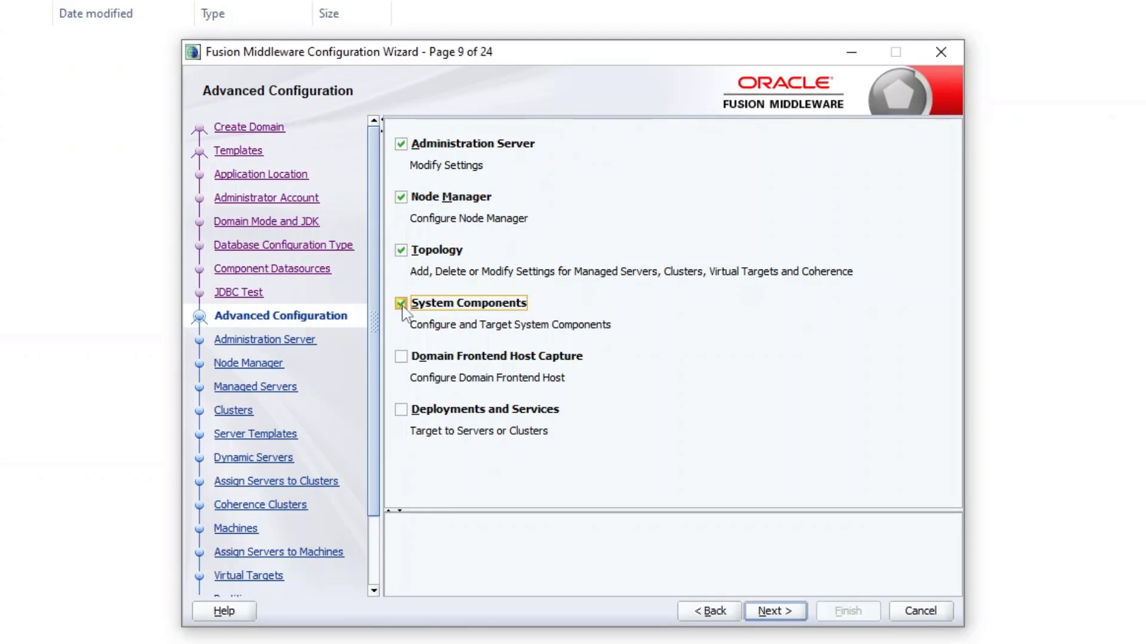
{"action": "left_click", "coordinate": [791, 611]}
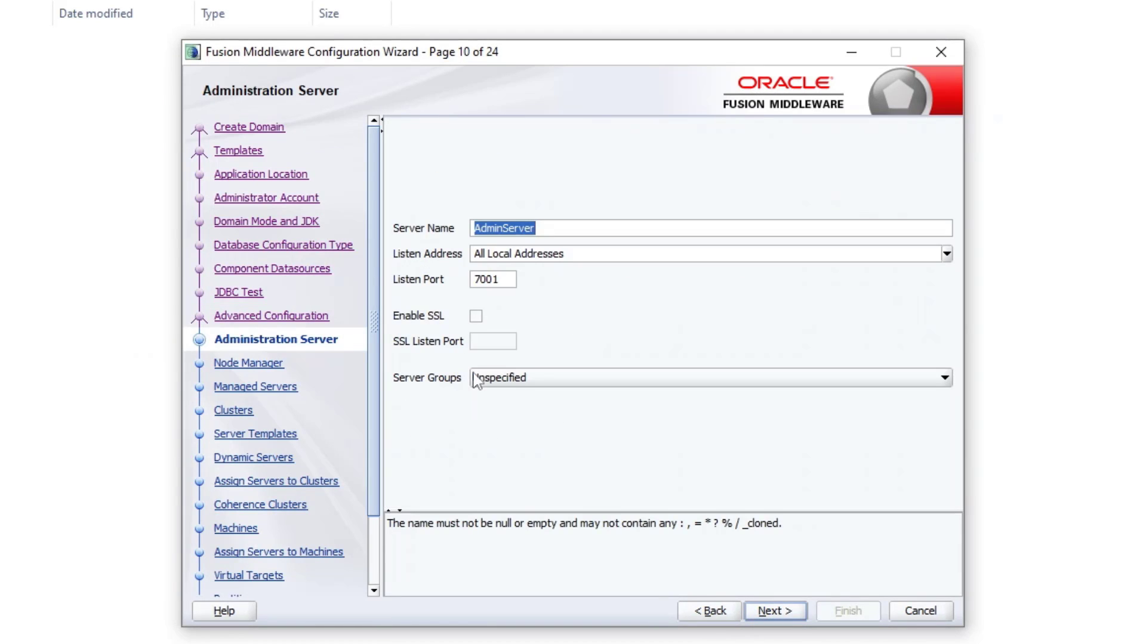
Step: Keep admin server defaults and give Node Manager user weblogic a matching password and confirmation
{"action": "left_click", "coordinate": [768, 610]}
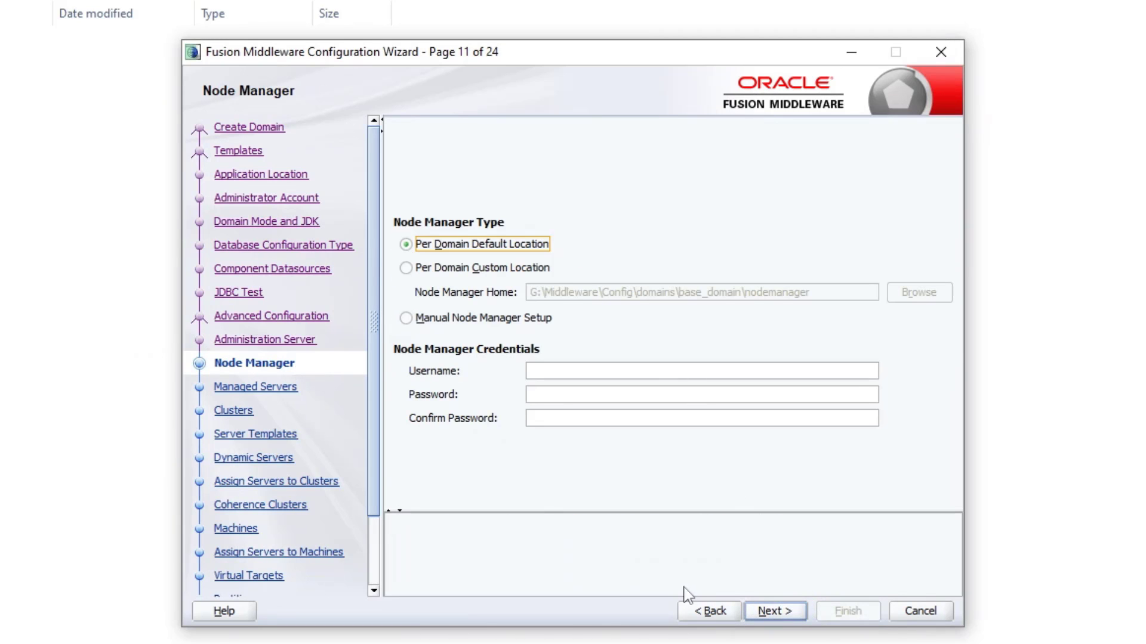
{"action": "left_click", "coordinate": [555, 371]}
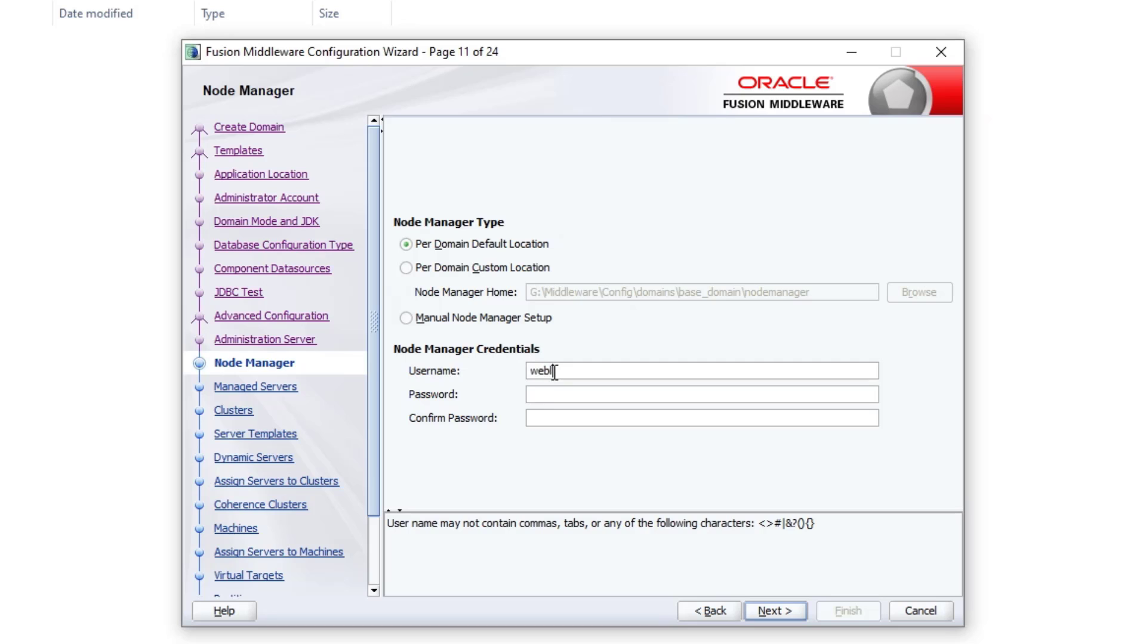
{"action": "type", "text": "ogic"}
{"action": "key", "text": "Tab"}
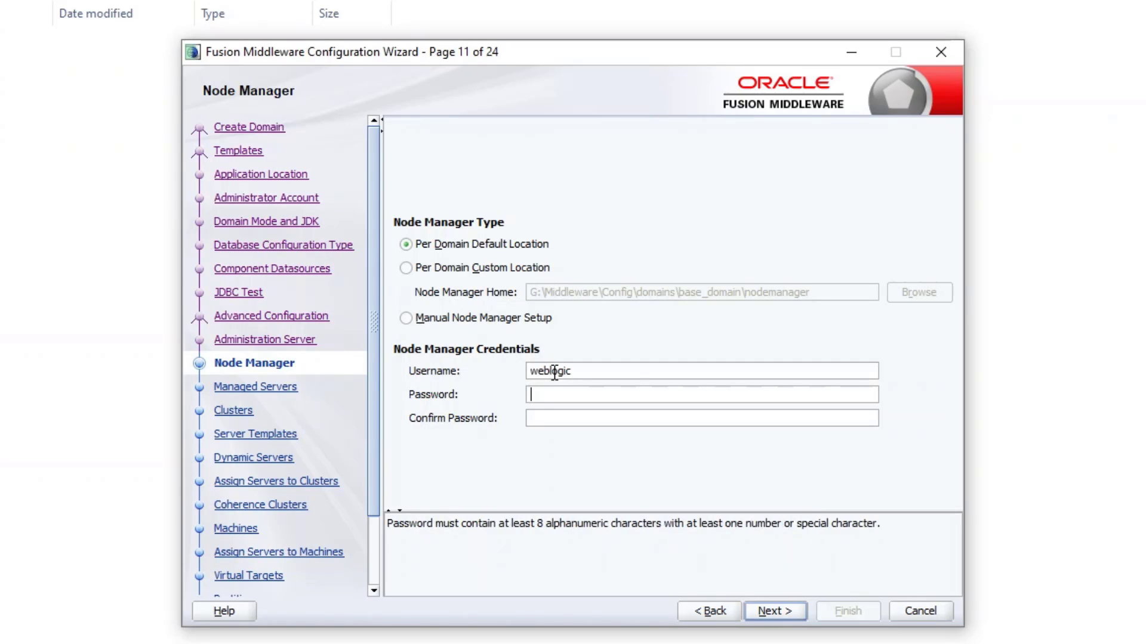
{"action": "left_click", "coordinate": [600, 421]}
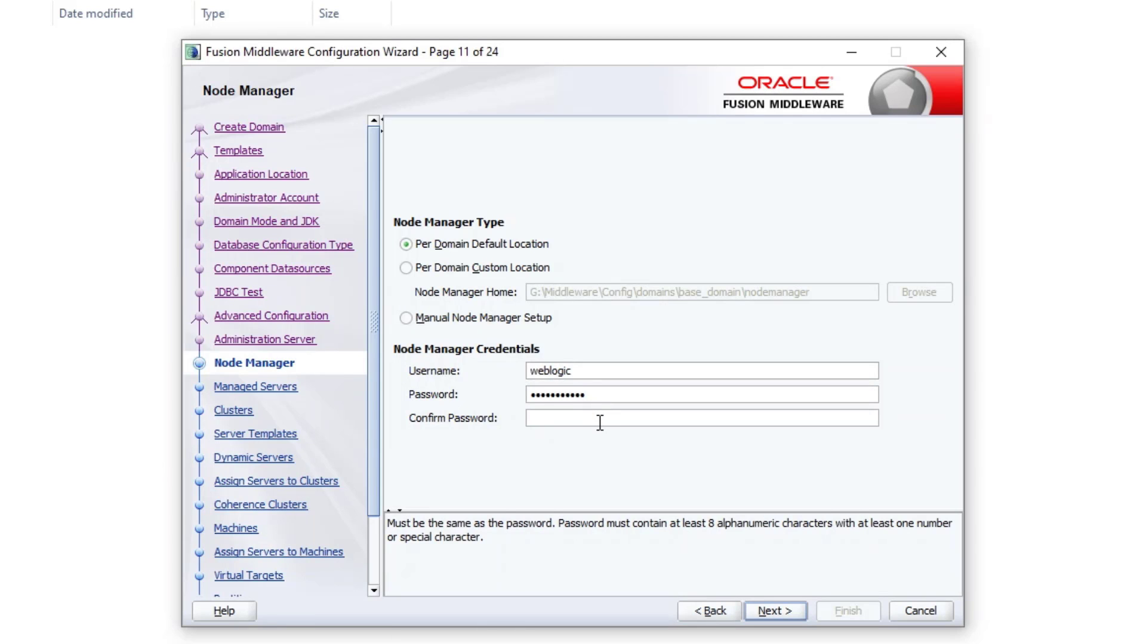
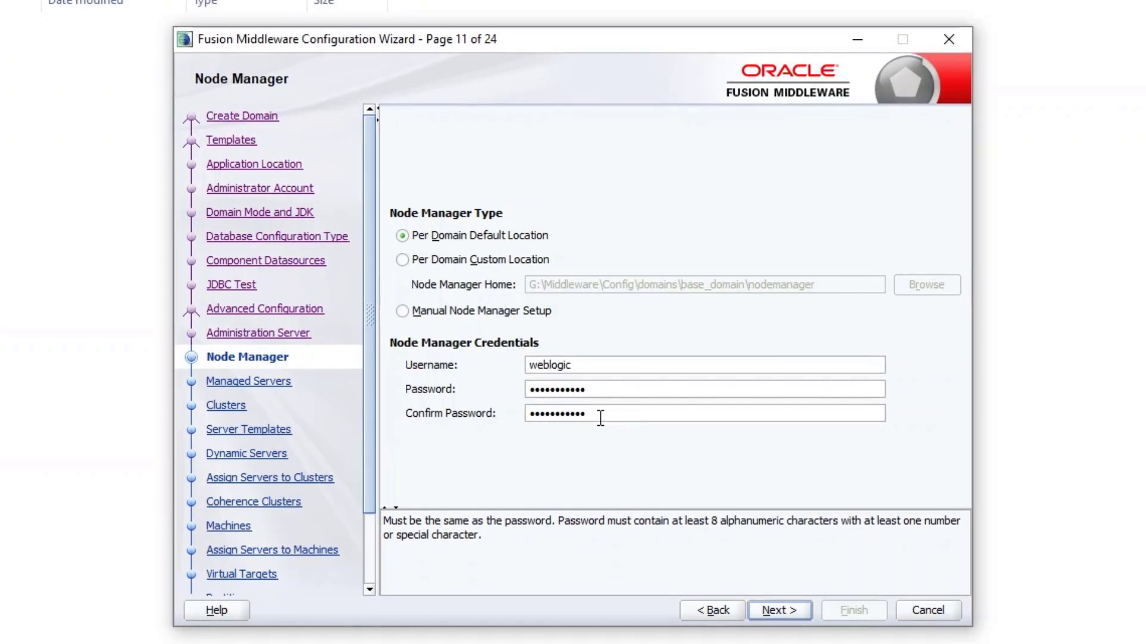
{"action": "left_click", "coordinate": [793, 610]}
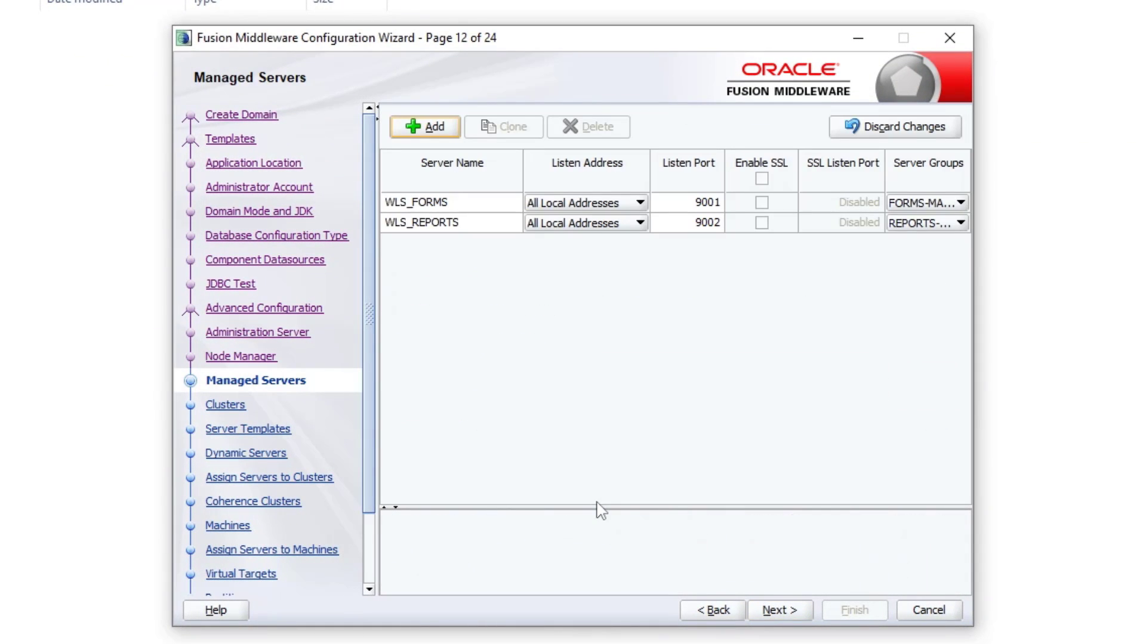
Step: Keep defaults for managed servers, clusters, server templates, dynamic servers, Coherence clusters and machines
{"action": "left_click", "coordinate": [782, 611]}
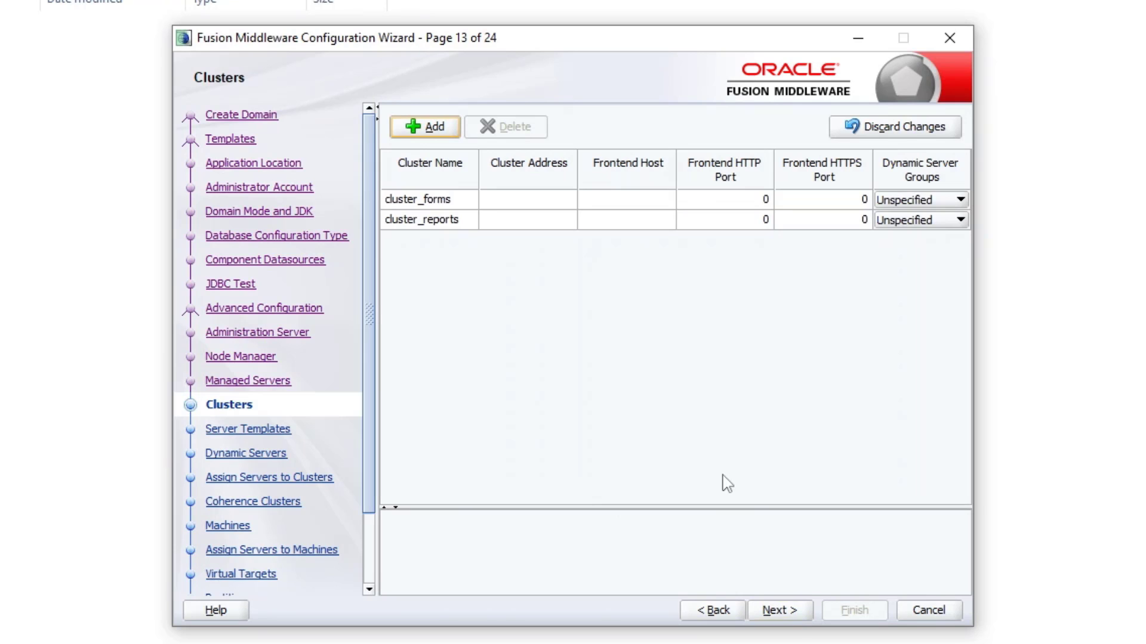
{"action": "left_click", "coordinate": [780, 610]}
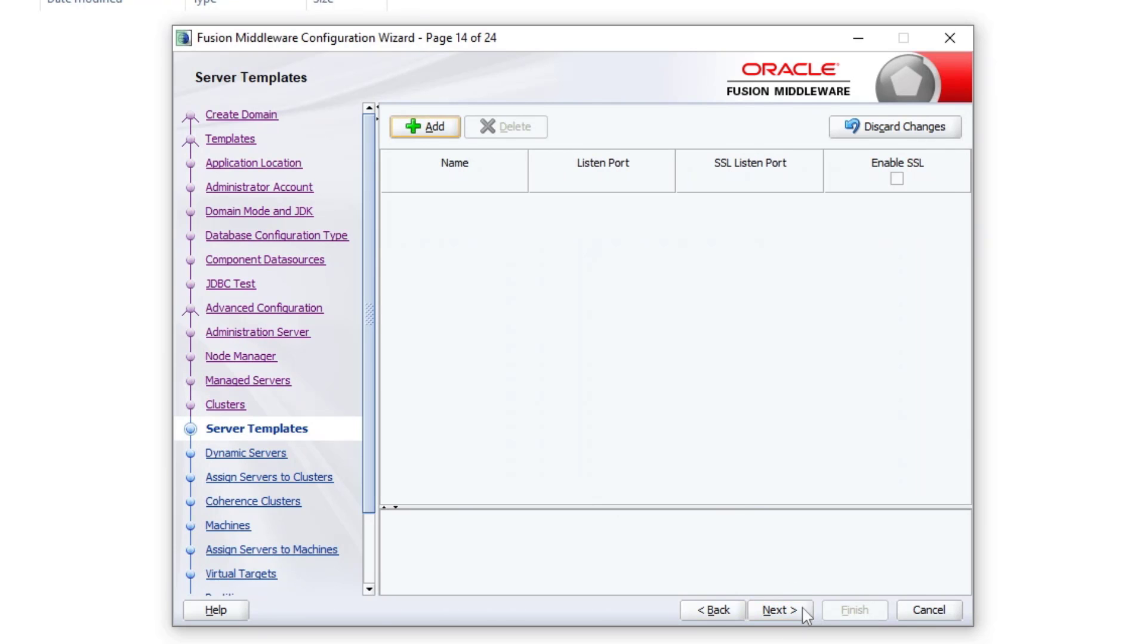
{"action": "left_click", "coordinate": [804, 614]}
{"action": "left_click", "coordinate": [798, 619]}
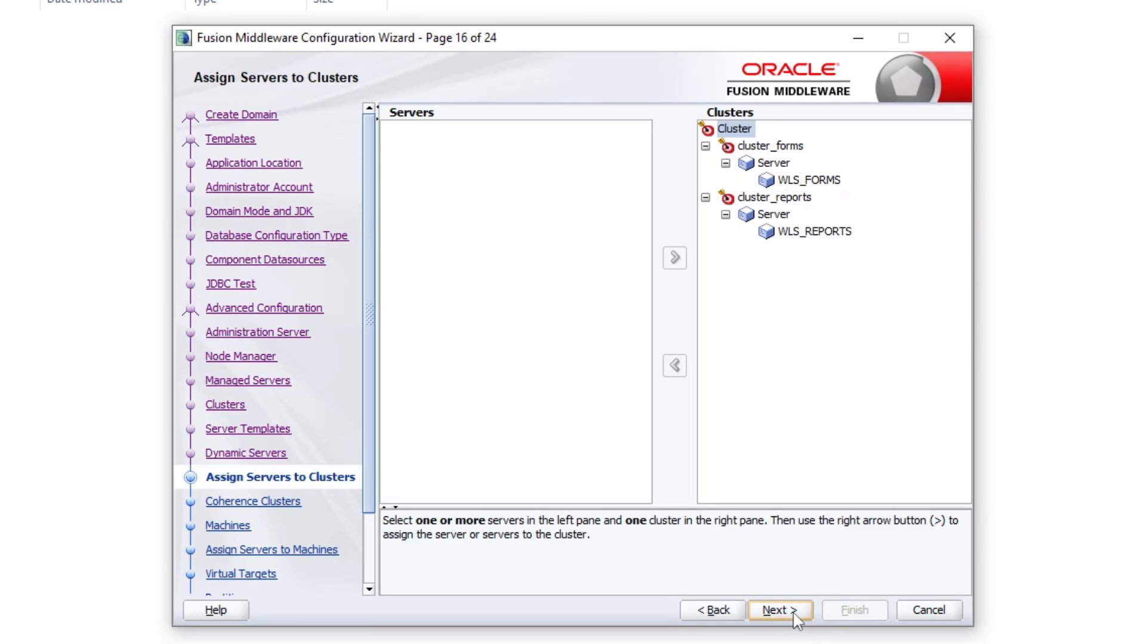
{"action": "left_click", "coordinate": [794, 617]}
{"action": "left_click", "coordinate": [794, 616]}
{"action": "left_click", "coordinate": [794, 616]}
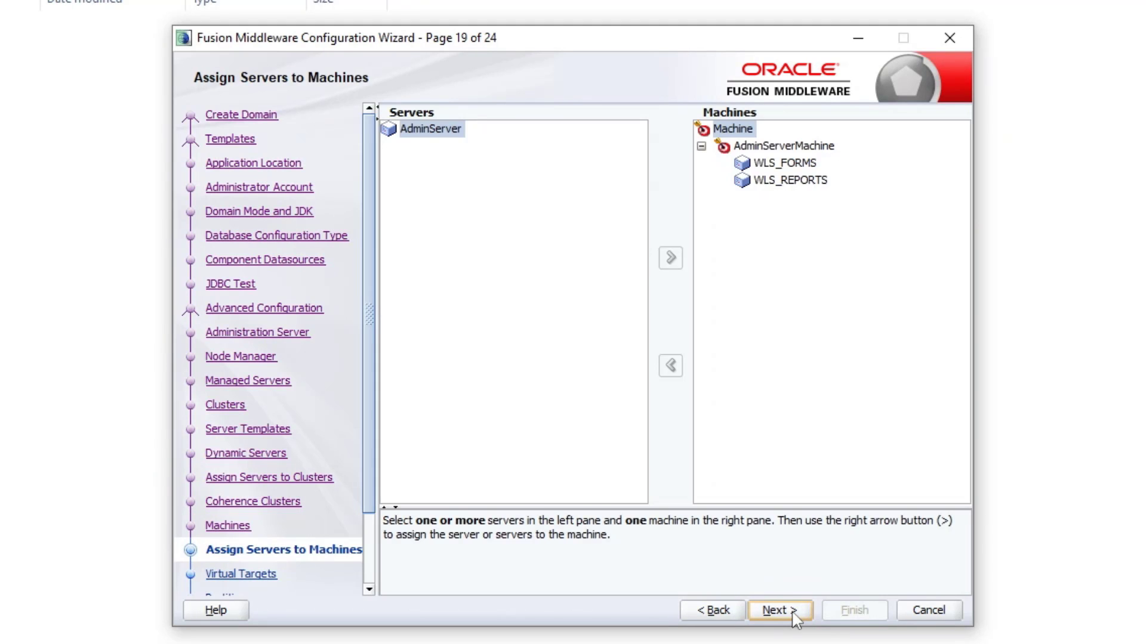
Step: Assign AdminServer to AdminServerMachine and pass virtual targets and partitions unchanged
{"action": "left_click", "coordinate": [818, 147]}
{"action": "left_click", "coordinate": [430, 131]}
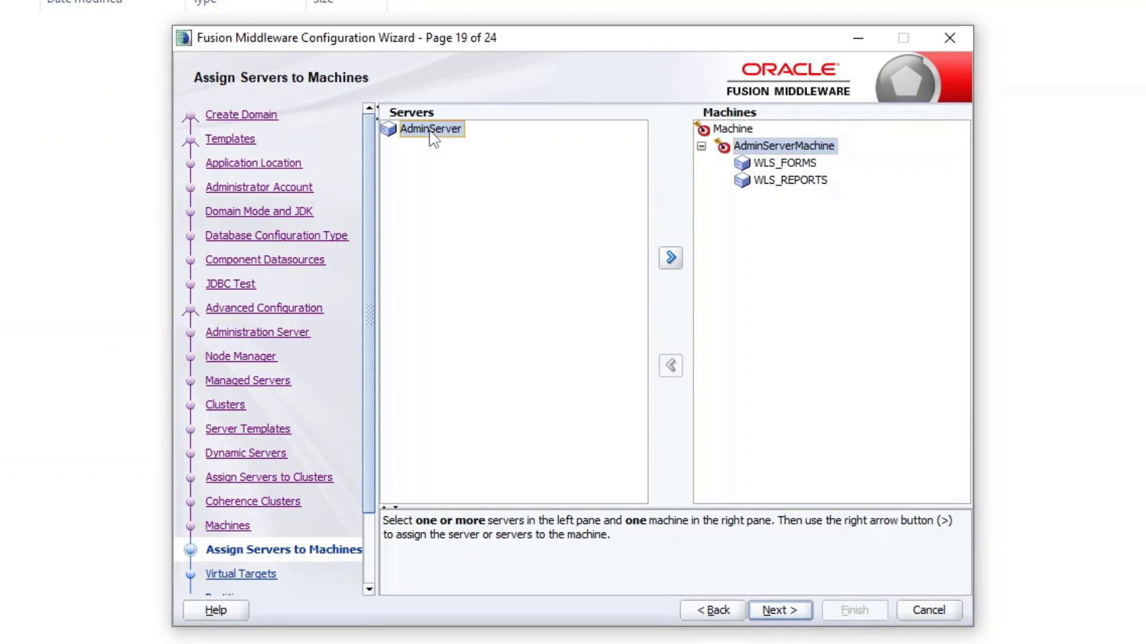
{"action": "left_click", "coordinate": [671, 259]}
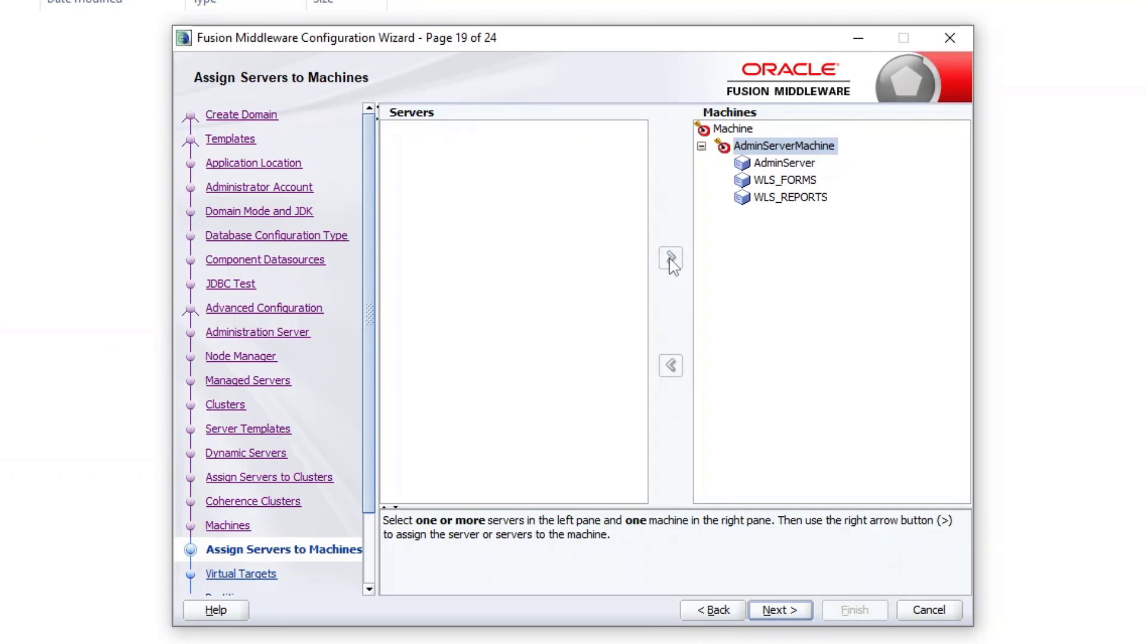
{"action": "left_click", "coordinate": [781, 612]}
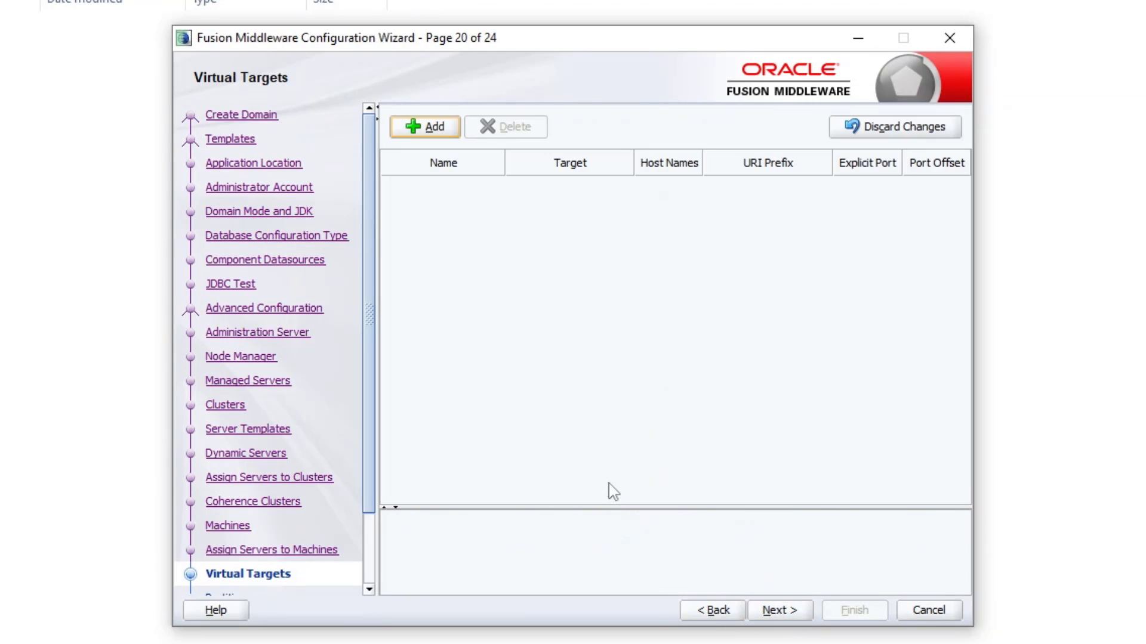
{"action": "left_click", "coordinate": [779, 611]}
{"action": "left_click", "coordinate": [780, 612]}
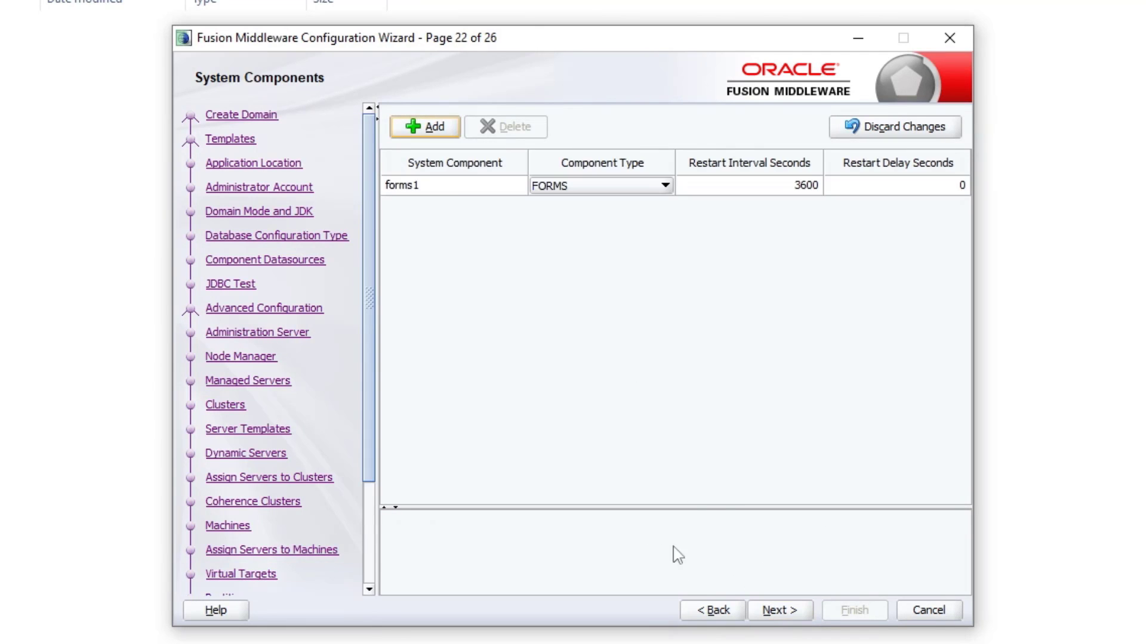
Step: Add a system component named ohs_1 with component type OHS
{"action": "left_click", "coordinate": [417, 127]}
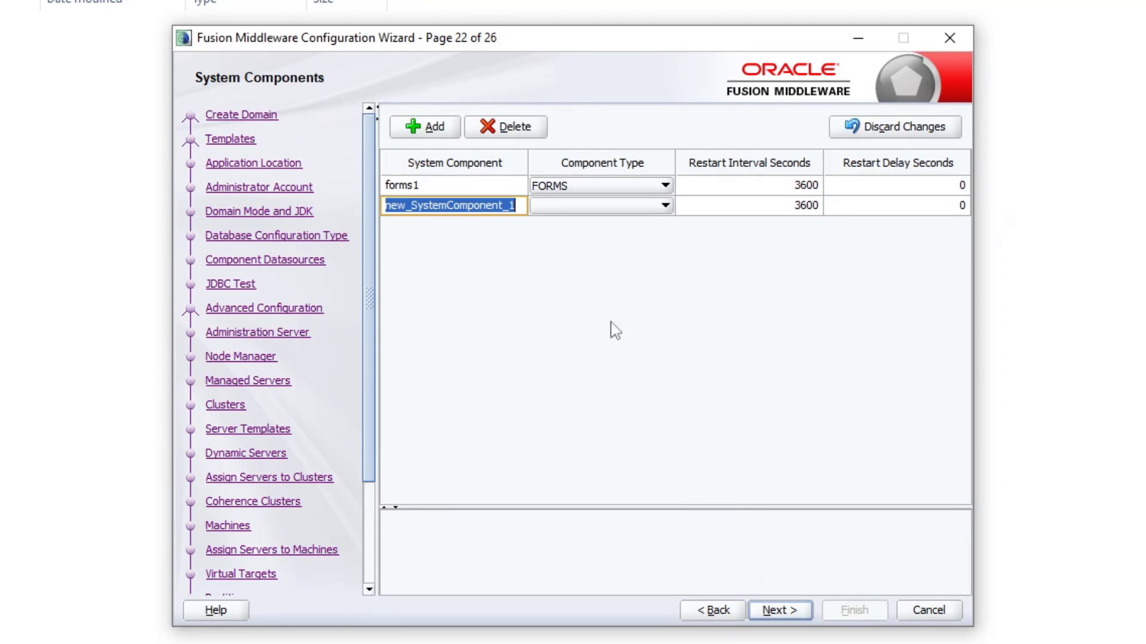
{"action": "type", "text": "oh"}
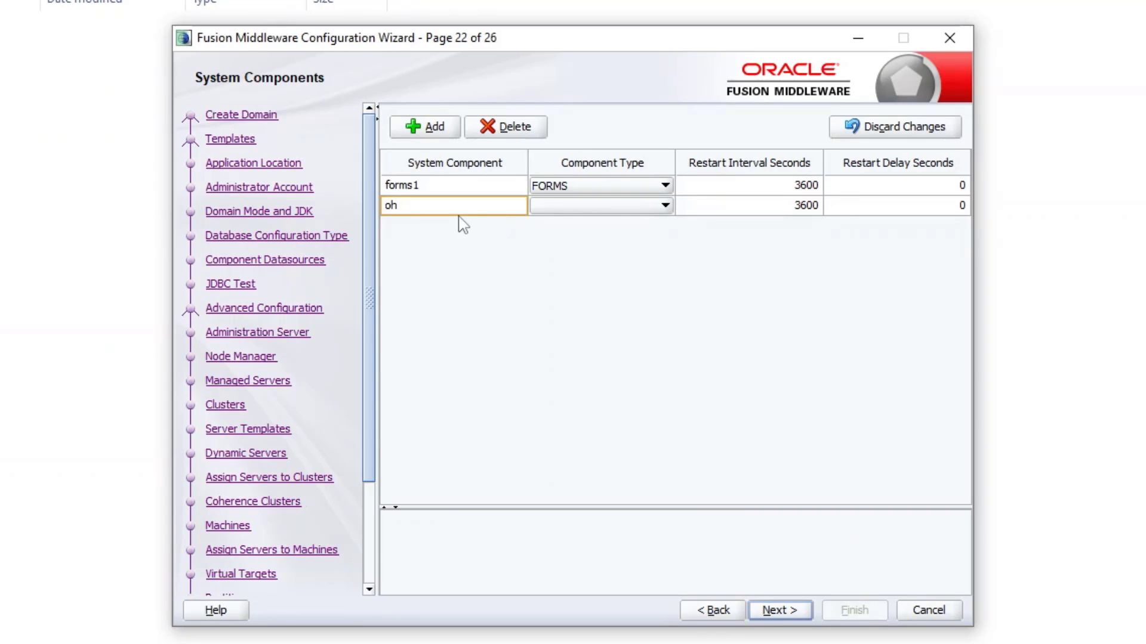
{"action": "type", "text": "s_1"}
{"action": "left_click", "coordinate": [597, 209]}
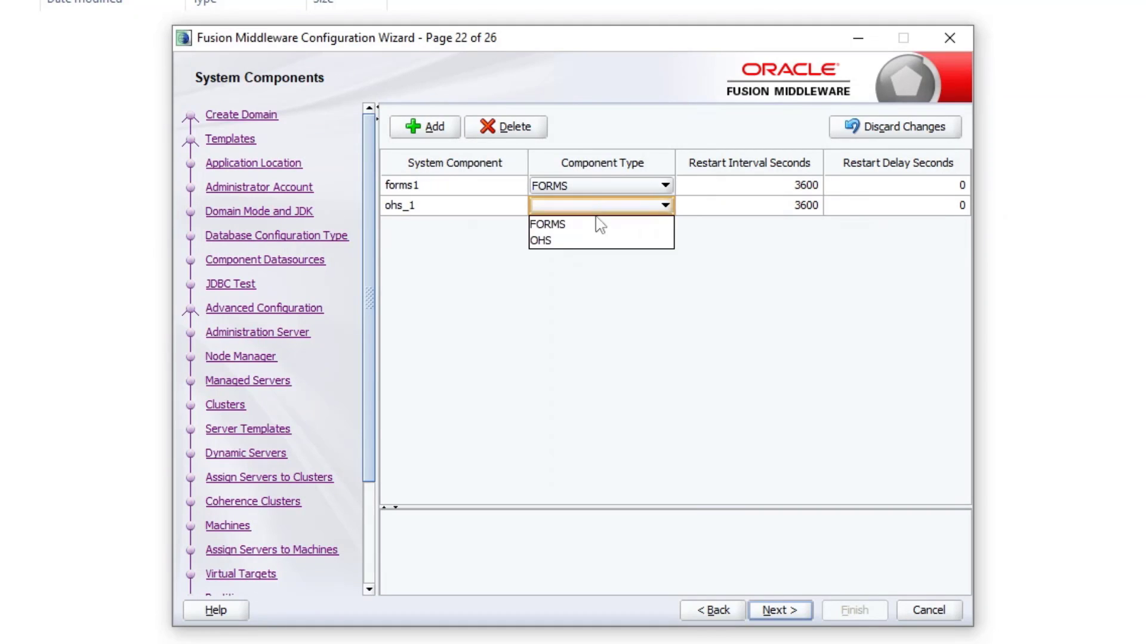
{"action": "left_click", "coordinate": [559, 242]}
Step: Keep the OHS server defaults and assign ohs_1 to AdminServerMachine
{"action": "left_click", "coordinate": [778, 608]}
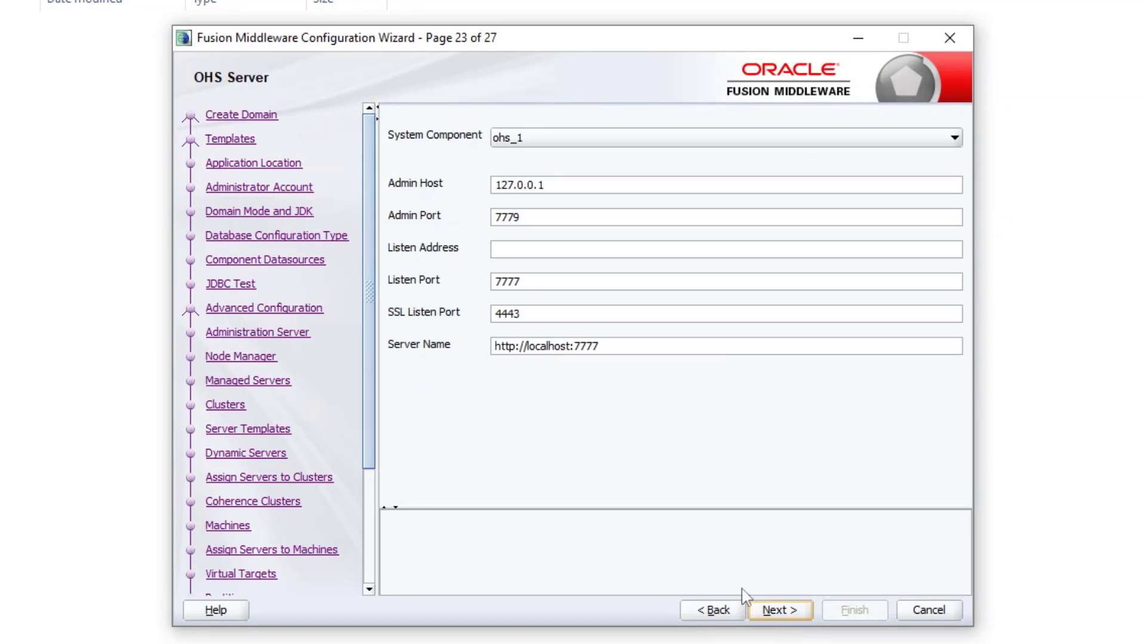
{"action": "left_click", "coordinate": [779, 612]}
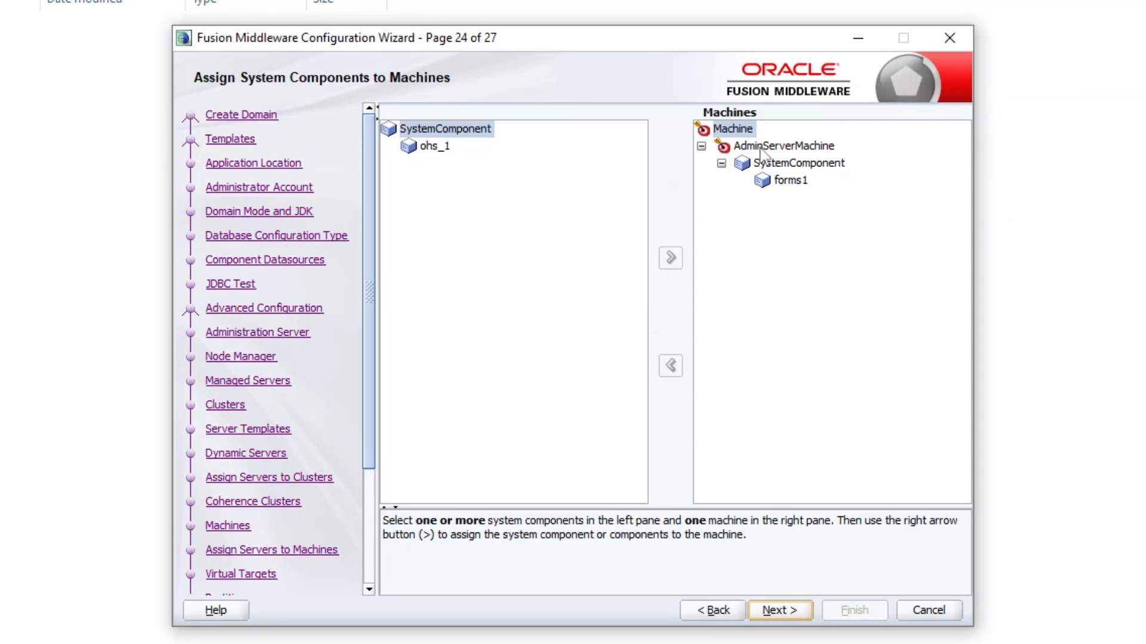
{"action": "left_click", "coordinate": [809, 149]}
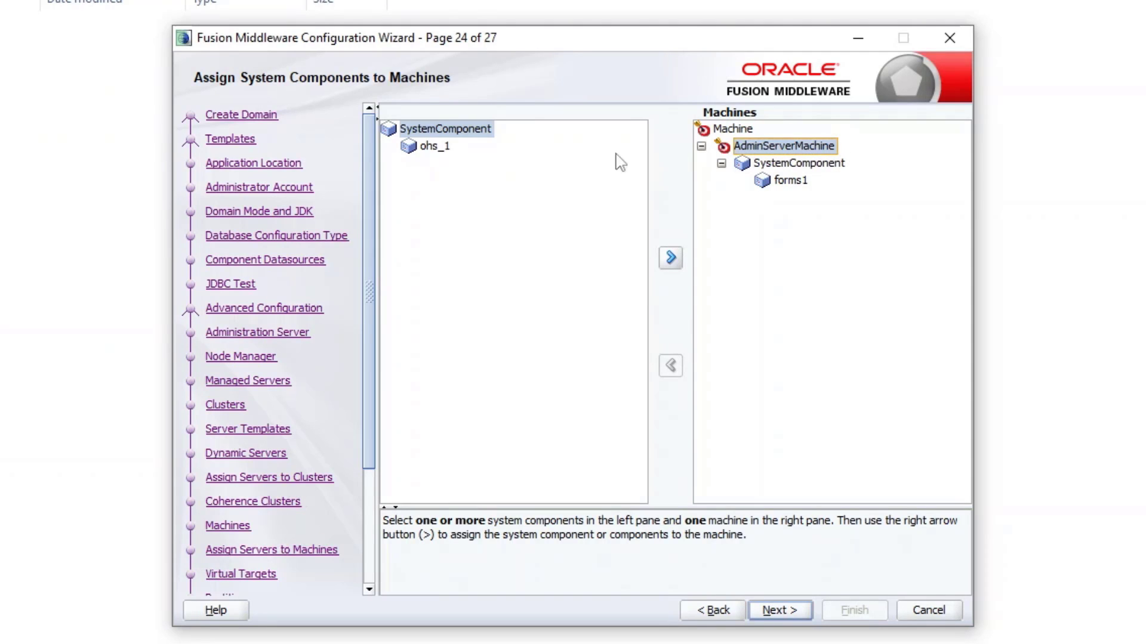
{"action": "left_click", "coordinate": [440, 131]}
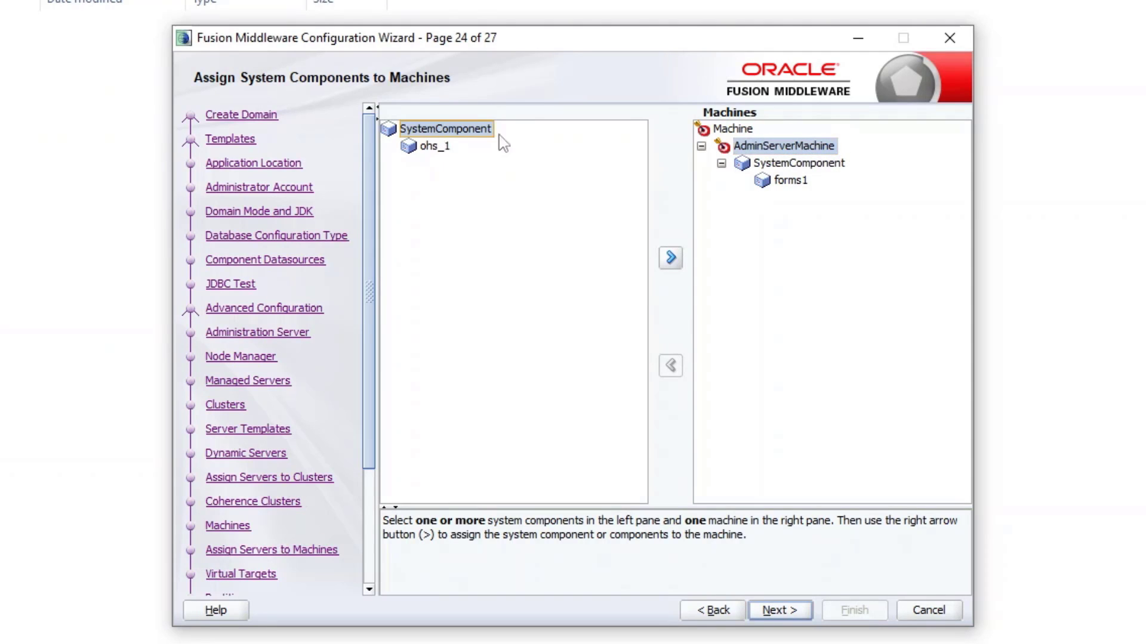
{"action": "left_click", "coordinate": [668, 263]}
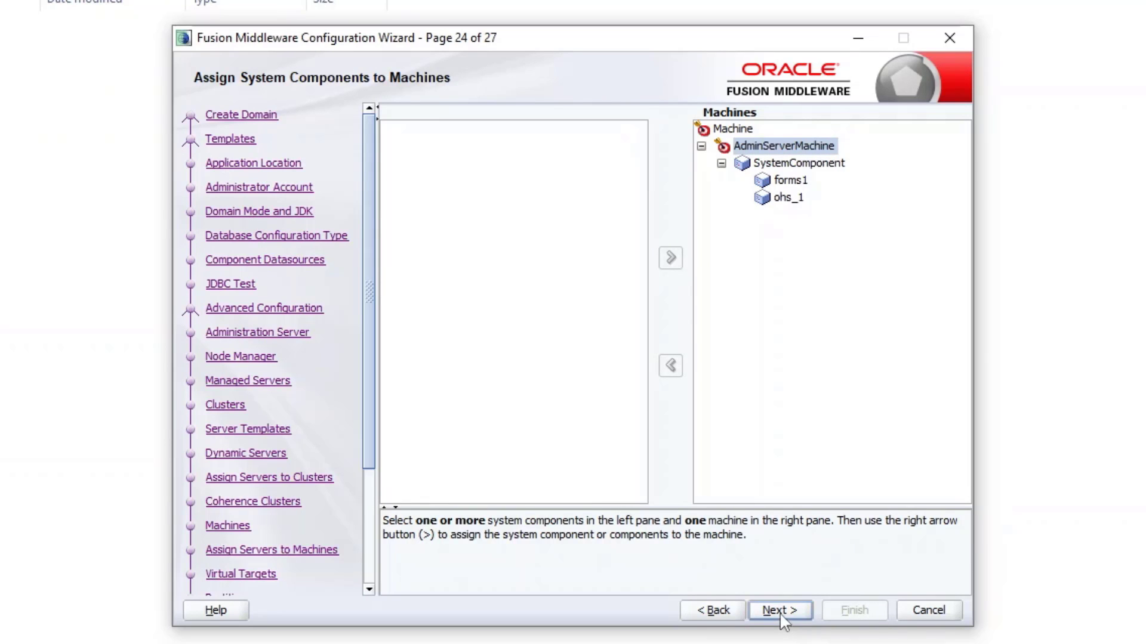
{"action": "left_click", "coordinate": [784, 613]}
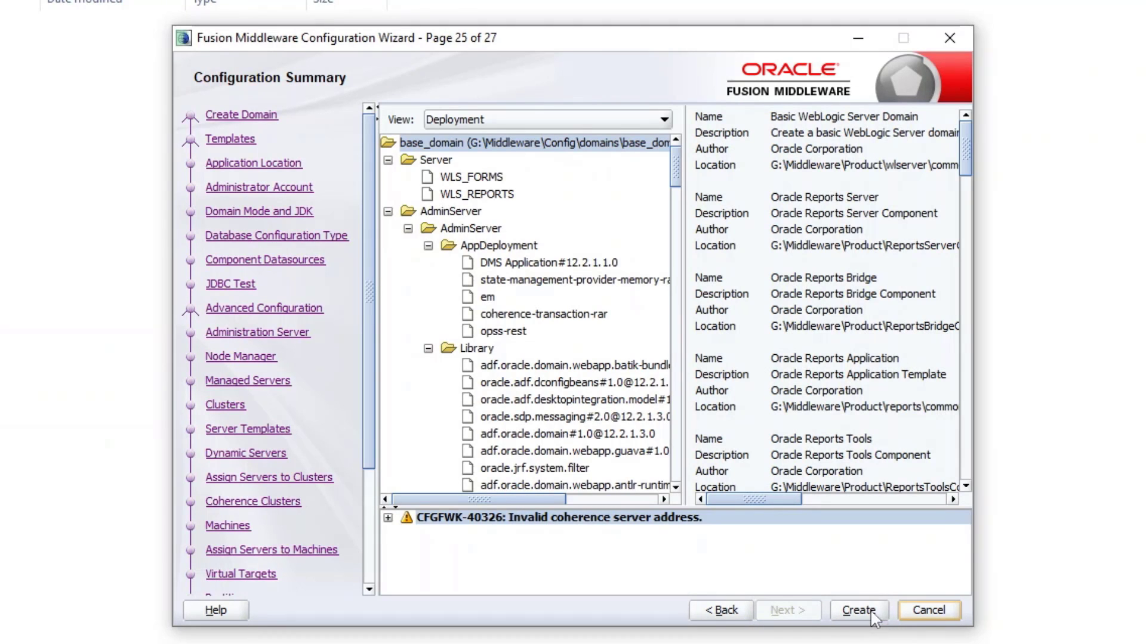
Step: Create base_domain at G:\Middleware\Config\domains\base_domain, then finish and close the wizard after 100% progress
{"action": "left_click", "coordinate": [860, 609]}
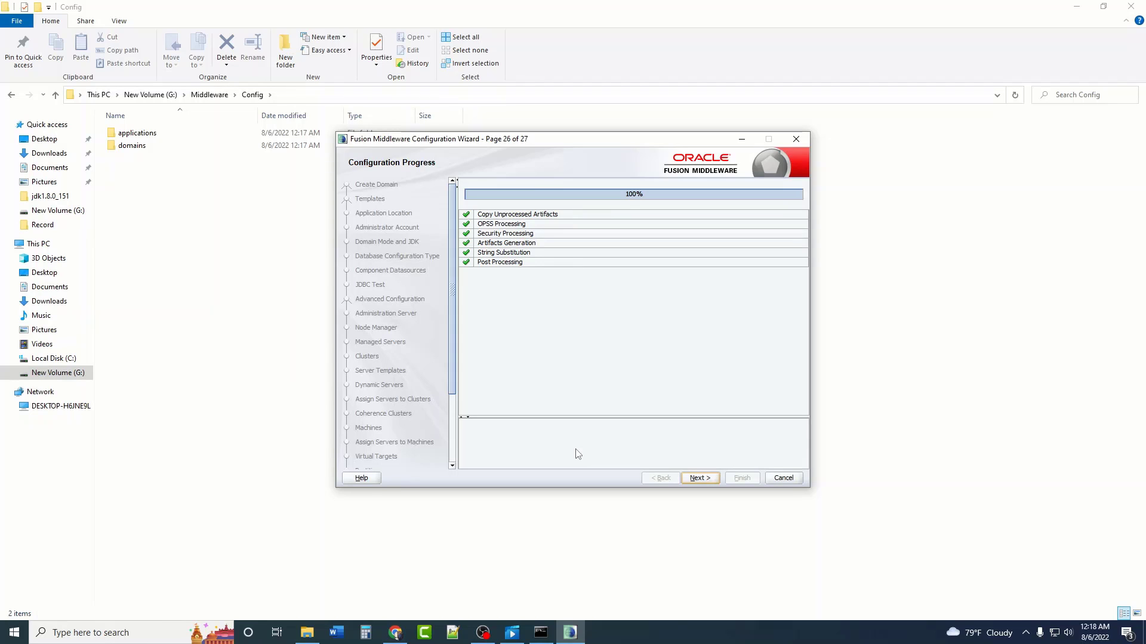
{"action": "left_click", "coordinate": [698, 478]}
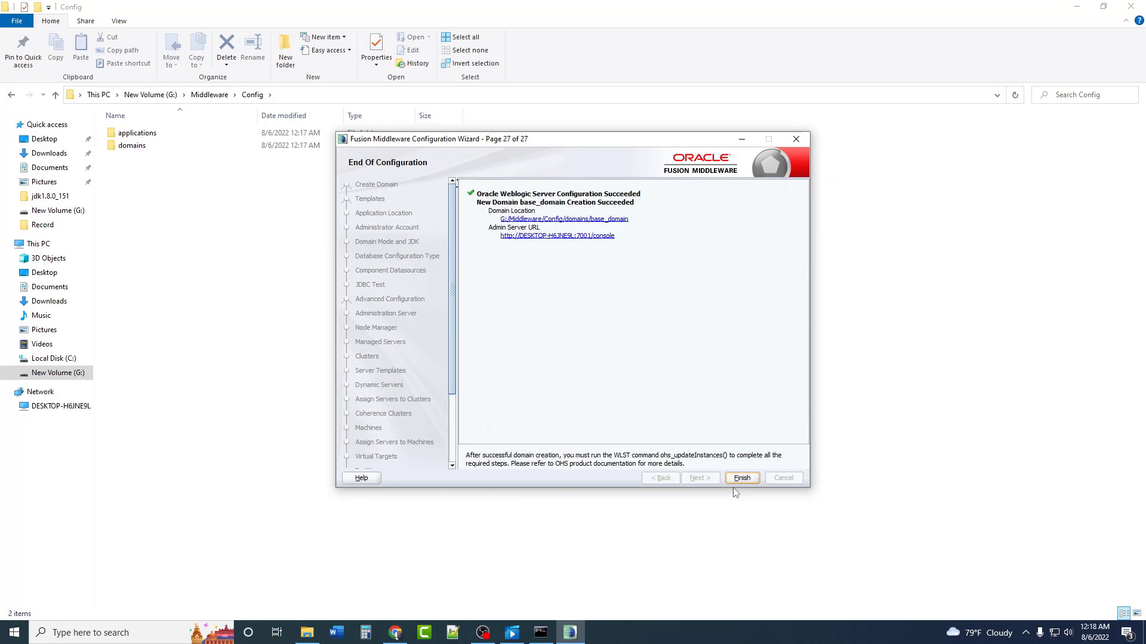
{"action": "left_click", "coordinate": [742, 478]}
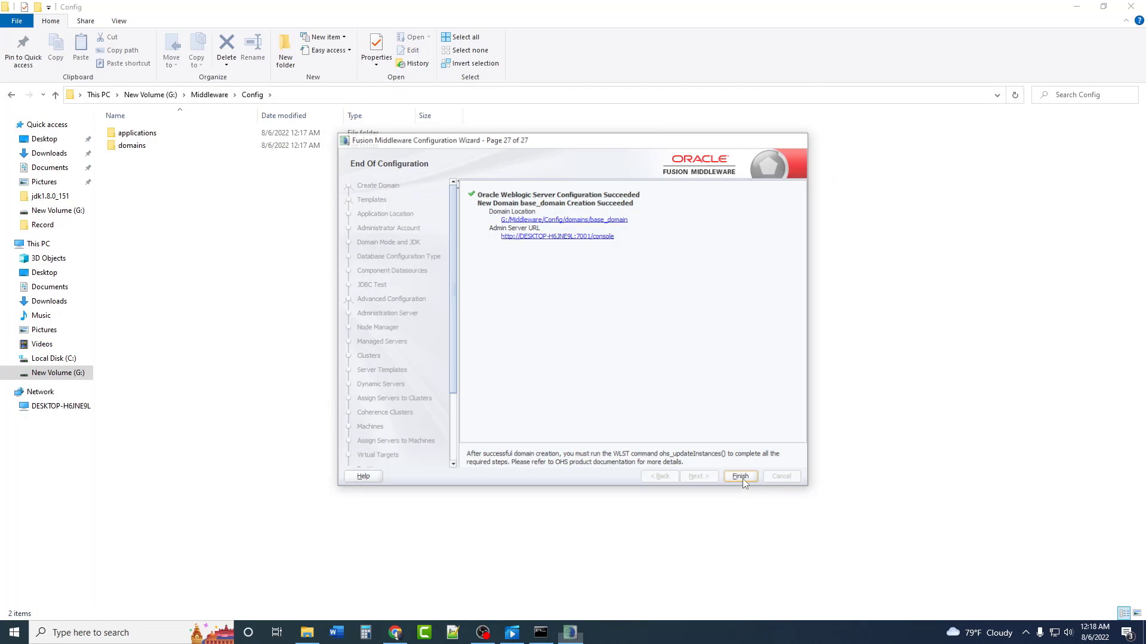